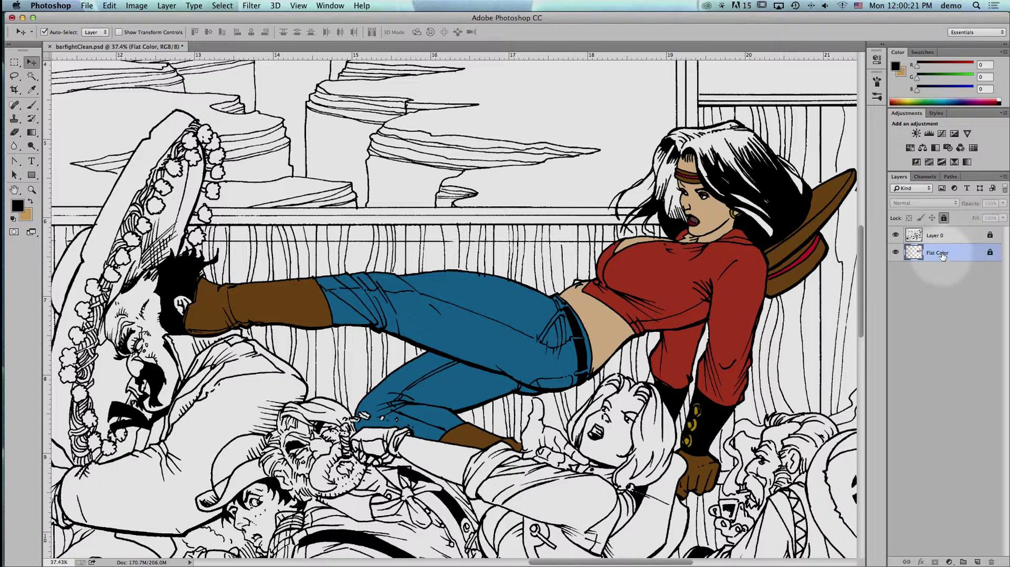
{"action": "left_click", "coordinate": [942, 217]}
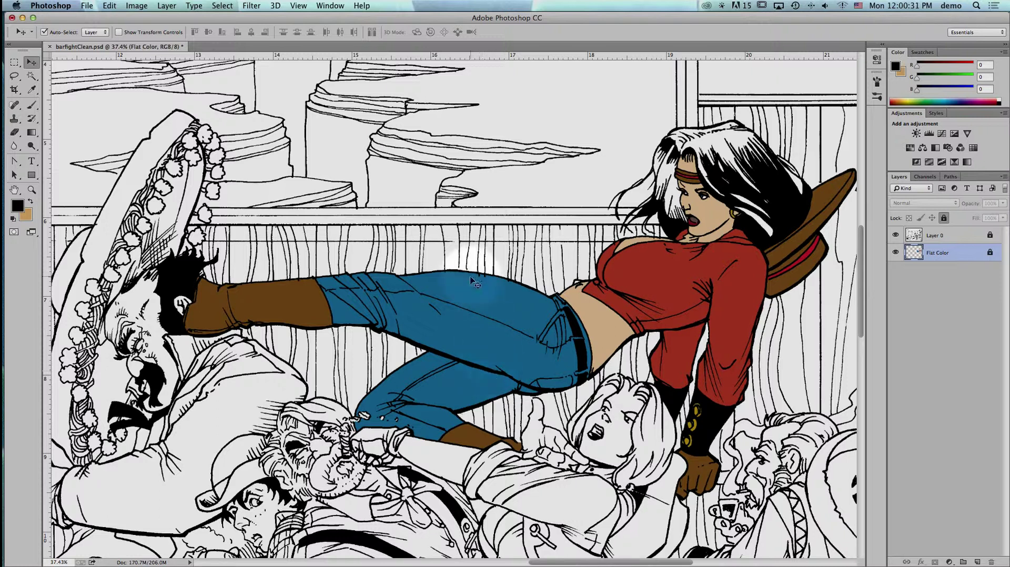
{"action": "scroll", "coordinate": [562, 360], "scroll_direction": "down", "scroll_amount": 3}
{"action": "scroll", "coordinate": [563, 362], "scroll_direction": "down", "scroll_amount": 5}
{"action": "scroll", "coordinate": [547, 368], "scroll_direction": "up", "scroll_amount": 4}
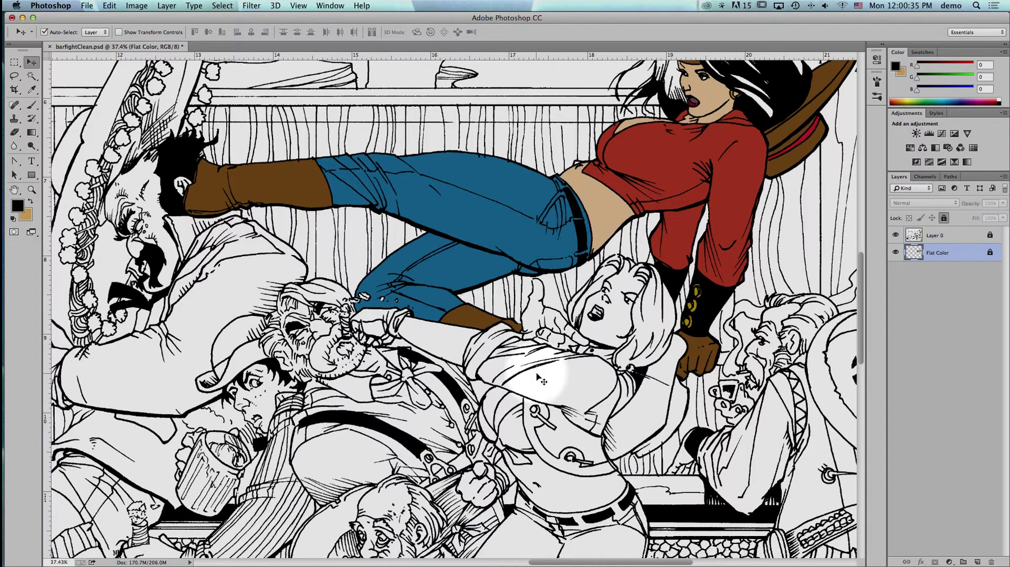
{"action": "scroll", "coordinate": [536, 376], "scroll_direction": "up", "scroll_amount": 4}
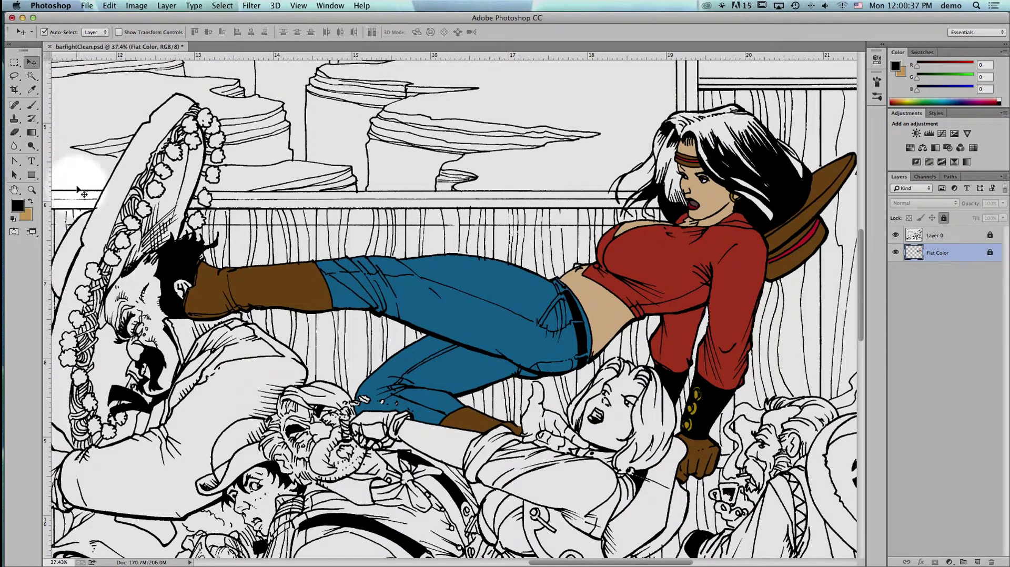
- Add a new layer directly above Flat Color and name it "highlights shadows"
{"action": "left_click", "coordinate": [31, 75]}
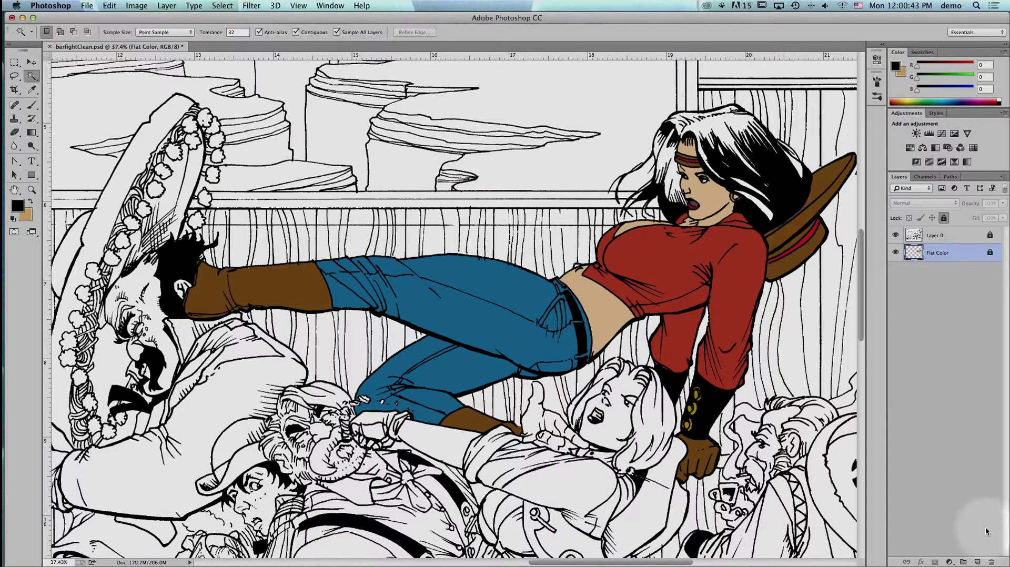
{"action": "left_click", "coordinate": [976, 562]}
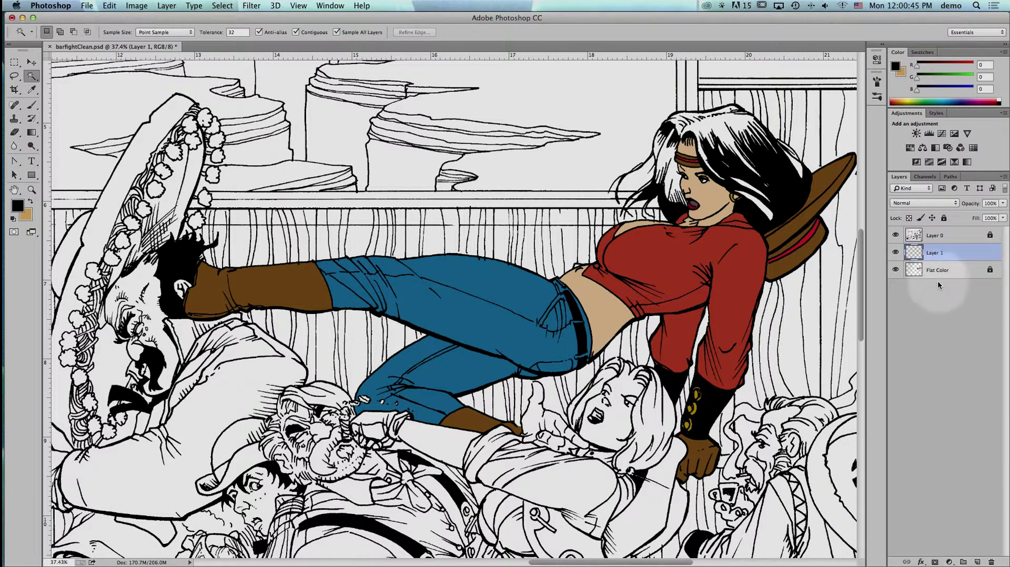
{"action": "double_click", "coordinate": [936, 252]}
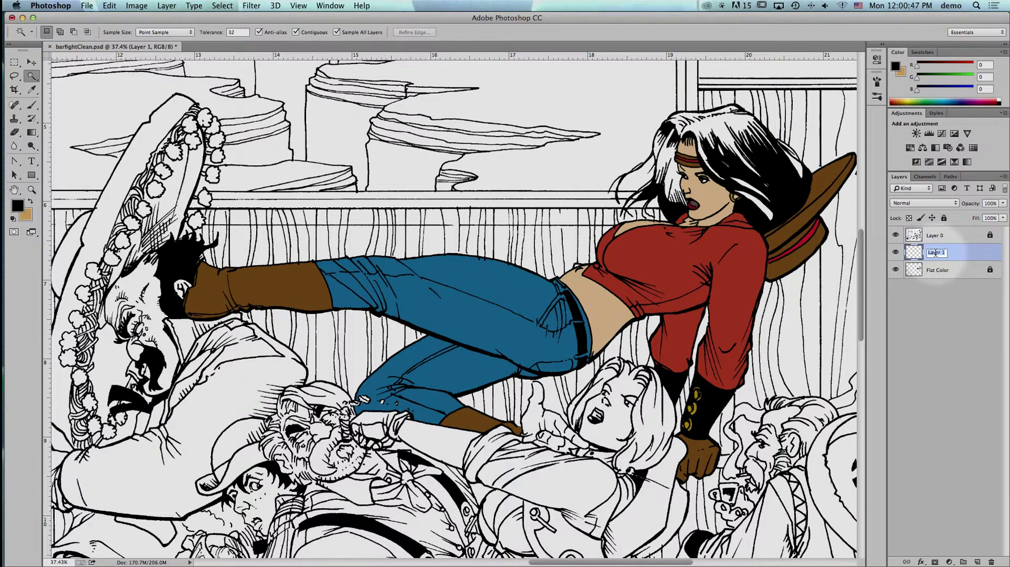
{"action": "type", "text": "highlights shadows"}
{"action": "key", "text": "Return"}
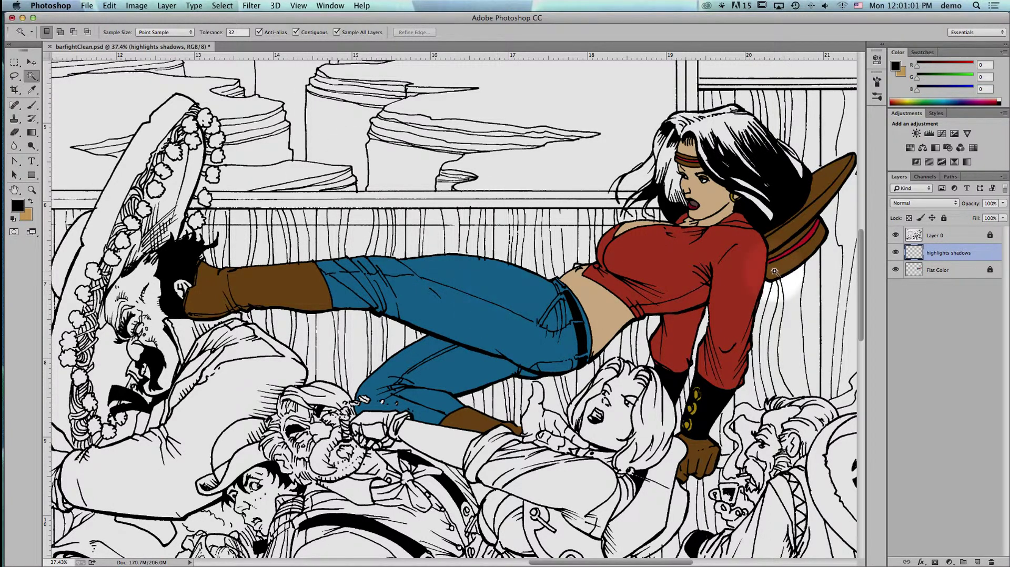
- Select the woman's blue jeans with the Magic Wand, hiding the Layer 0 line art while making the selection
{"action": "left_click", "coordinate": [895, 236]}
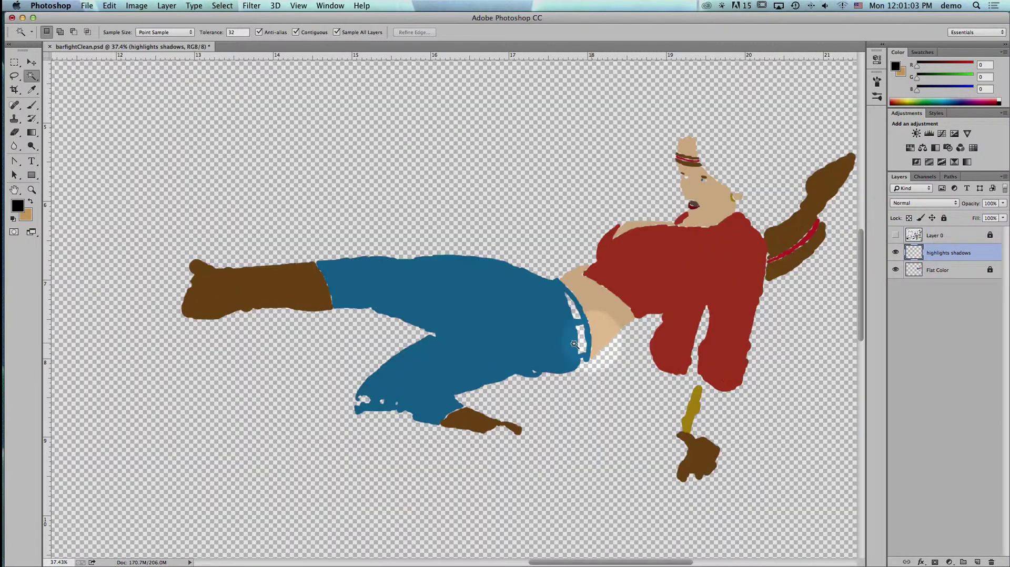
{"action": "left_click", "coordinate": [491, 316]}
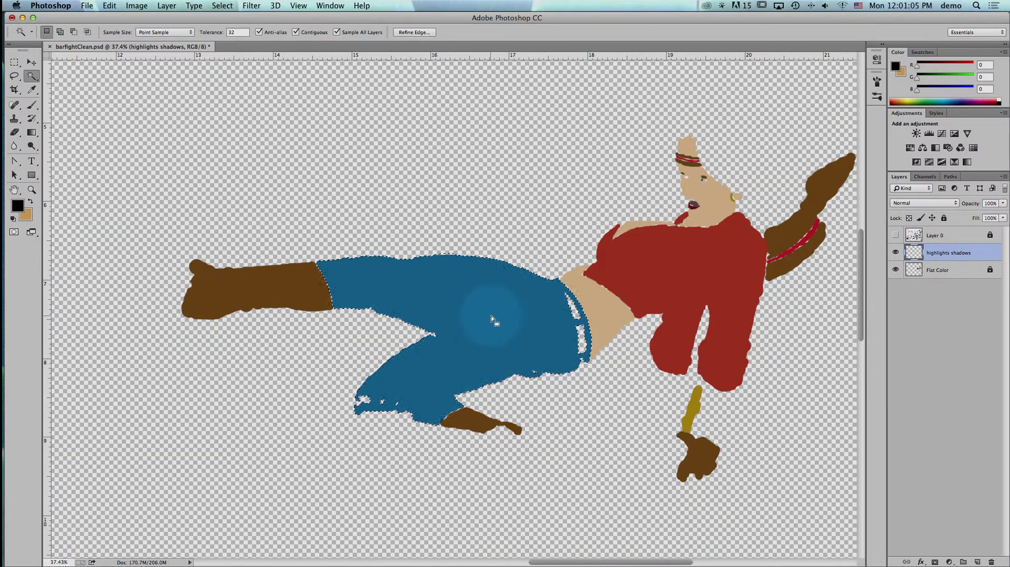
{"action": "left_click", "coordinate": [895, 235]}
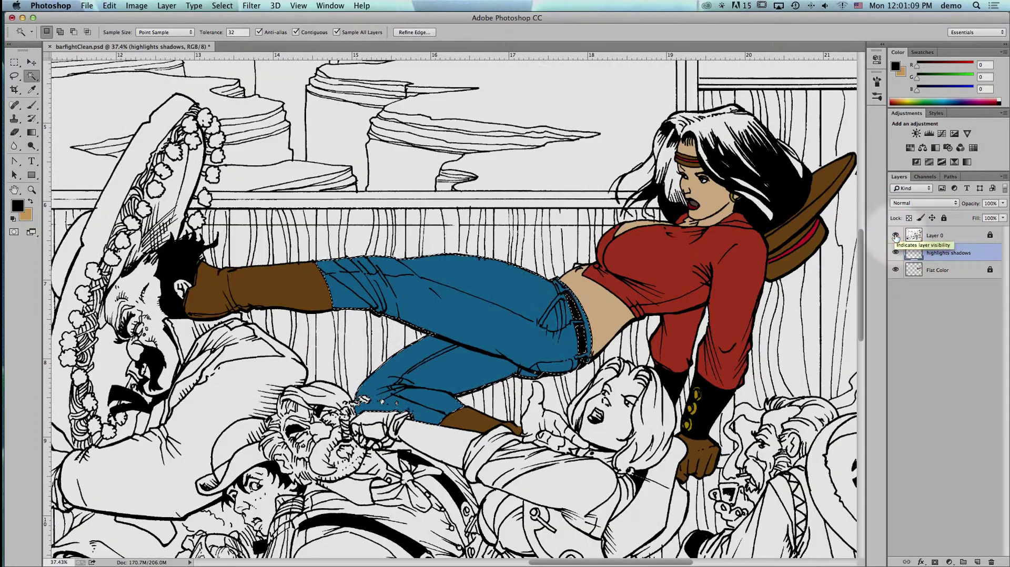
- Set up a soft Brush with a size of 500 px, 0% hardness and 16% opacity
{"action": "left_click", "coordinate": [32, 104]}
{"action": "left_click_drag", "start_coordinate": [181, 33], "coordinate": [143, 36]}
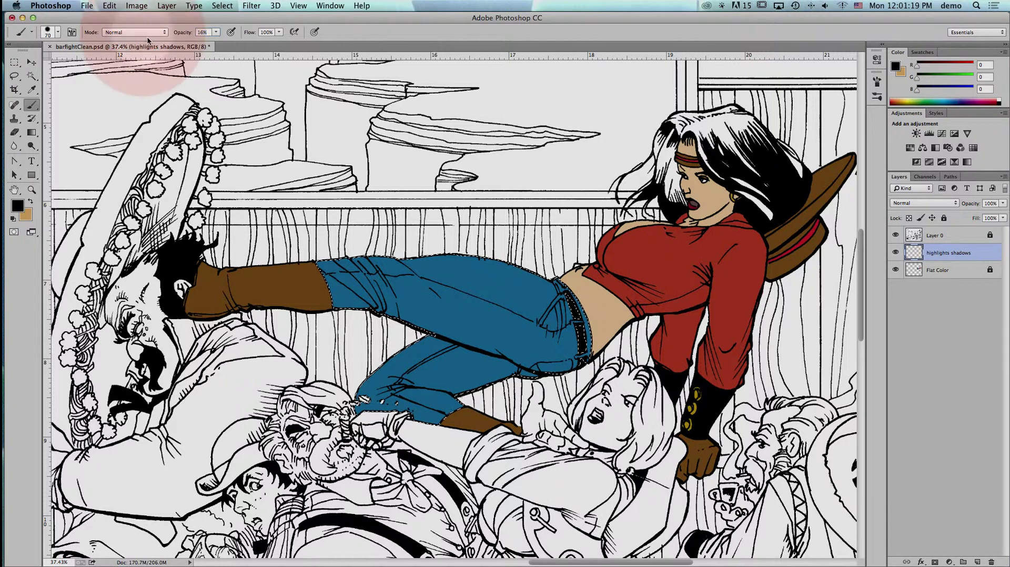
{"action": "key", "text": "bracketright"}
{"action": "key", "text": "bracketright"}
{"action": "key", "text": "bracketright"}
{"action": "key", "text": "bracketright"}
{"action": "key", "text": "bracketright"}
{"action": "key", "text": "bracketright"}
{"action": "key", "text": "bracketright"}
{"action": "key", "text": "bracketright"}
{"action": "key", "text": "bracketright"}
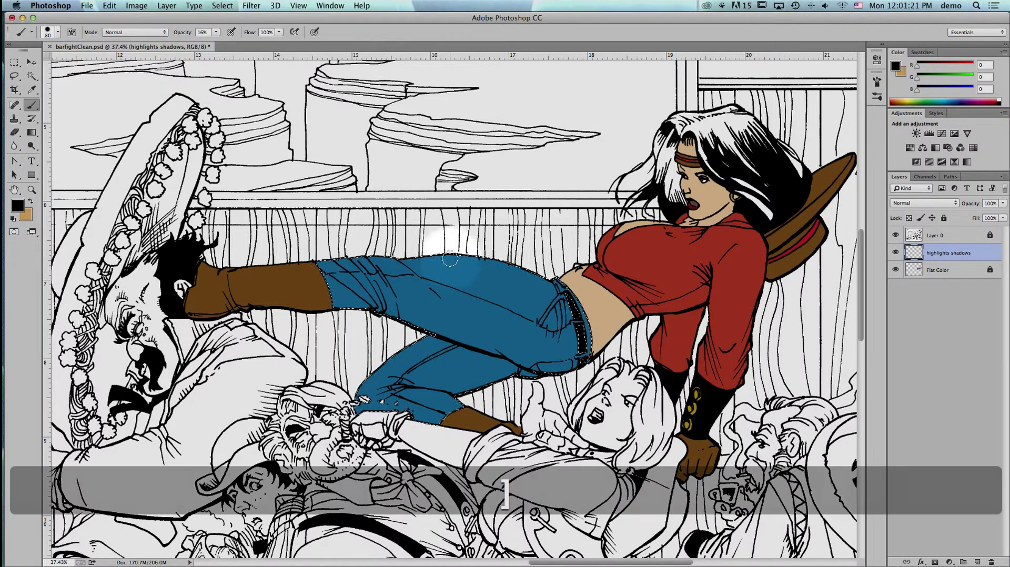
{"action": "key", "text": "bracketright"}
{"action": "key", "text": "bracketright"}
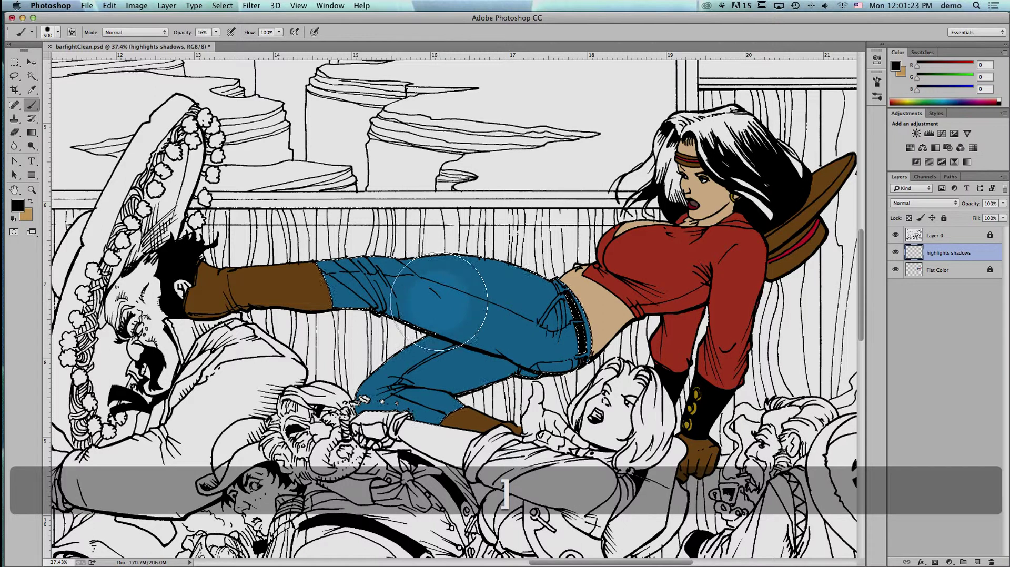
{"action": "left_click", "coordinate": [57, 32]}
{"action": "left_click_drag", "start_coordinate": [125, 93], "coordinate": [61, 89]}
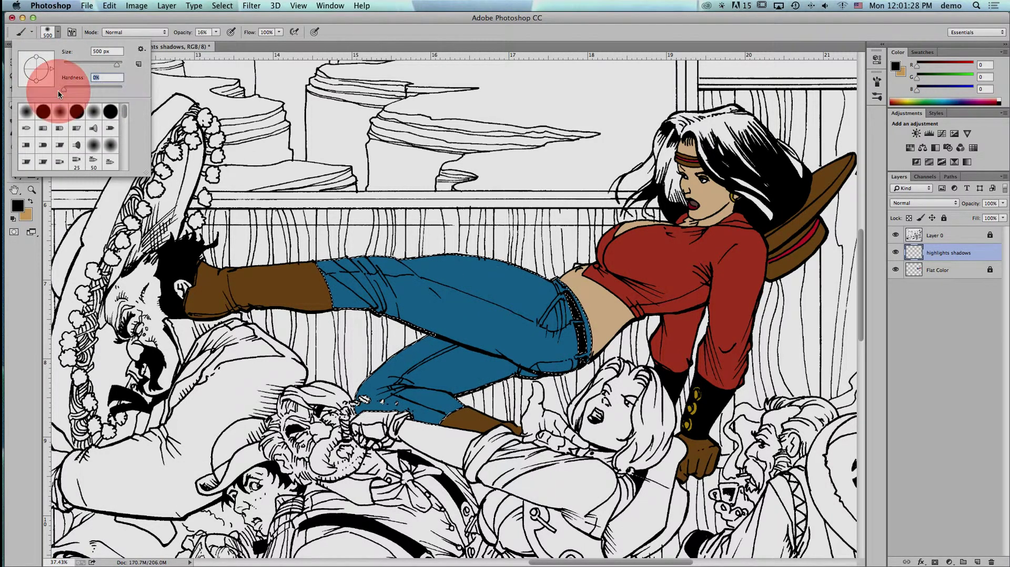
{"action": "left_click", "coordinate": [59, 33]}
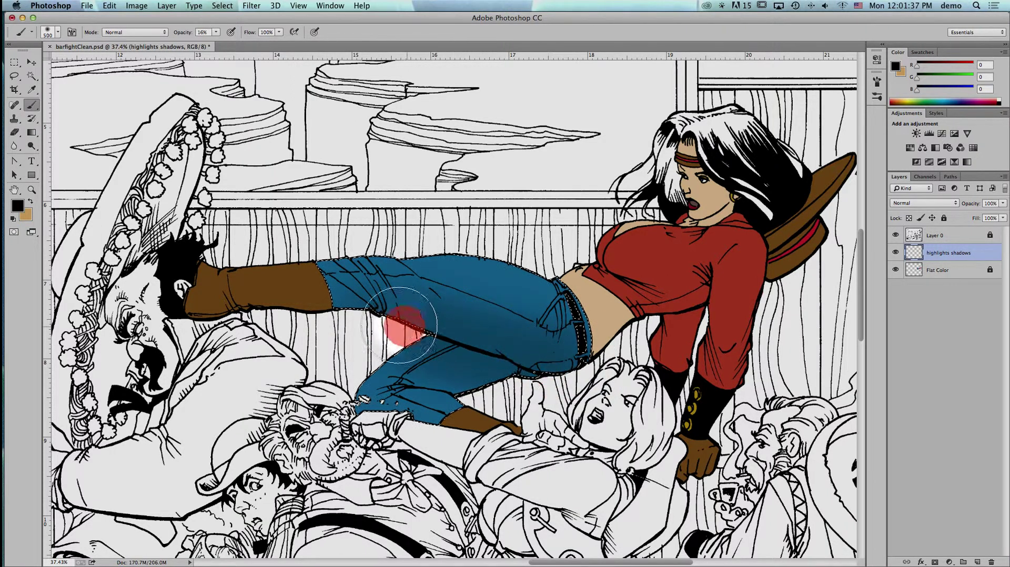
- Paint black shadows inside the selected jeans along the underside of the raised leg, the seat and the bent leg
{"action": "left_click_drag", "start_coordinate": [507, 362], "coordinate": [588, 363]}
{"action": "mouse_move", "coordinate": [397, 326]}
{"action": "left_mouse_down"}
{"action": "mouse_move", "coordinate": [307, 314]}
{"action": "mouse_move", "coordinate": [360, 319]}
{"action": "left_mouse_up"}
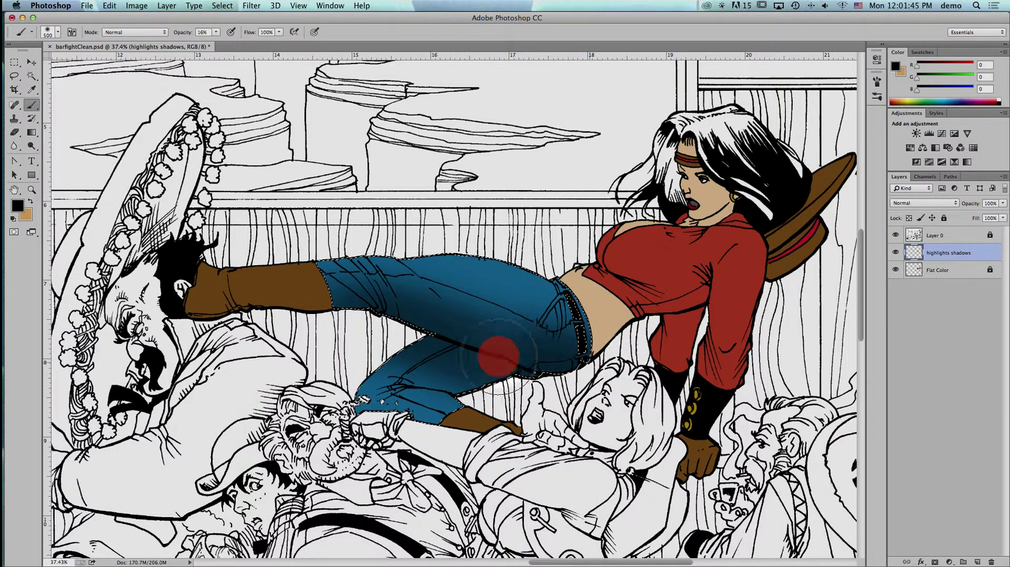
{"action": "mouse_move", "coordinate": [377, 321]}
{"action": "left_mouse_down"}
{"action": "mouse_move", "coordinate": [317, 317]}
{"action": "mouse_move", "coordinate": [362, 315]}
{"action": "mouse_move", "coordinate": [410, 339]}
{"action": "mouse_move", "coordinate": [386, 352]}
{"action": "mouse_move", "coordinate": [503, 350]}
{"action": "mouse_move", "coordinate": [424, 341]}
{"action": "mouse_move", "coordinate": [569, 360]}
{"action": "mouse_move", "coordinate": [609, 378]}
{"action": "left_mouse_up"}
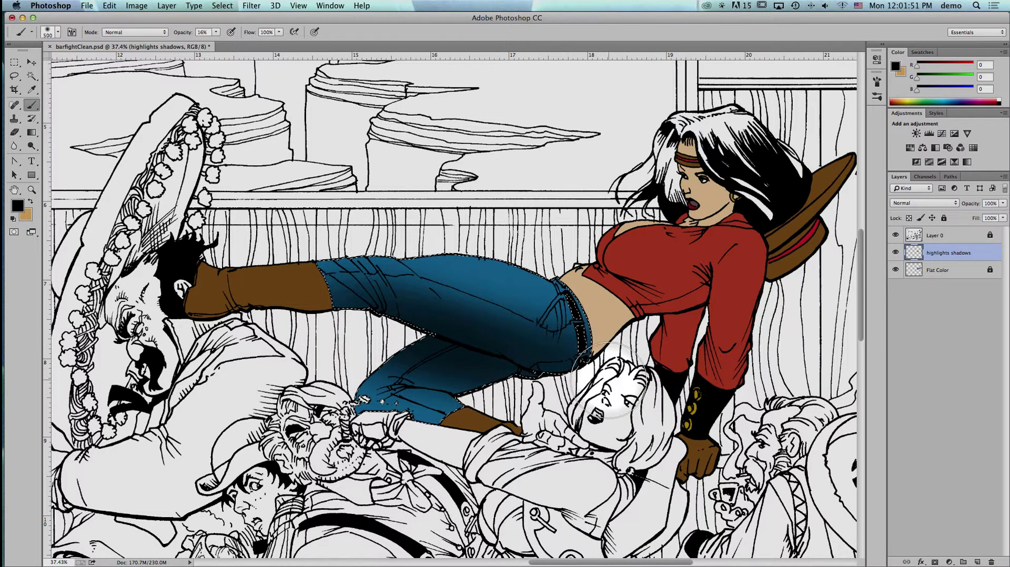
{"action": "mouse_move", "coordinate": [405, 368]}
{"action": "left_mouse_down"}
{"action": "mouse_move", "coordinate": [383, 361]}
{"action": "mouse_move", "coordinate": [427, 372]}
{"action": "mouse_move", "coordinate": [349, 382]}
{"action": "mouse_move", "coordinate": [399, 378]}
{"action": "left_mouse_up"}
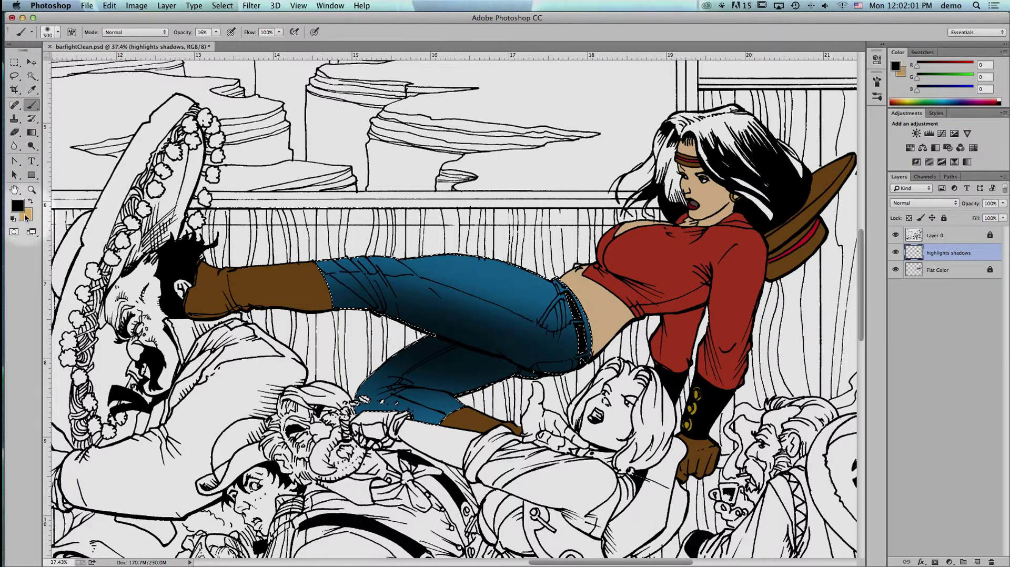
- Swap to the tan foreground color and paint highlights along the upper edge of the thigh and on the lower bent leg
{"action": "left_click", "coordinate": [30, 203]}
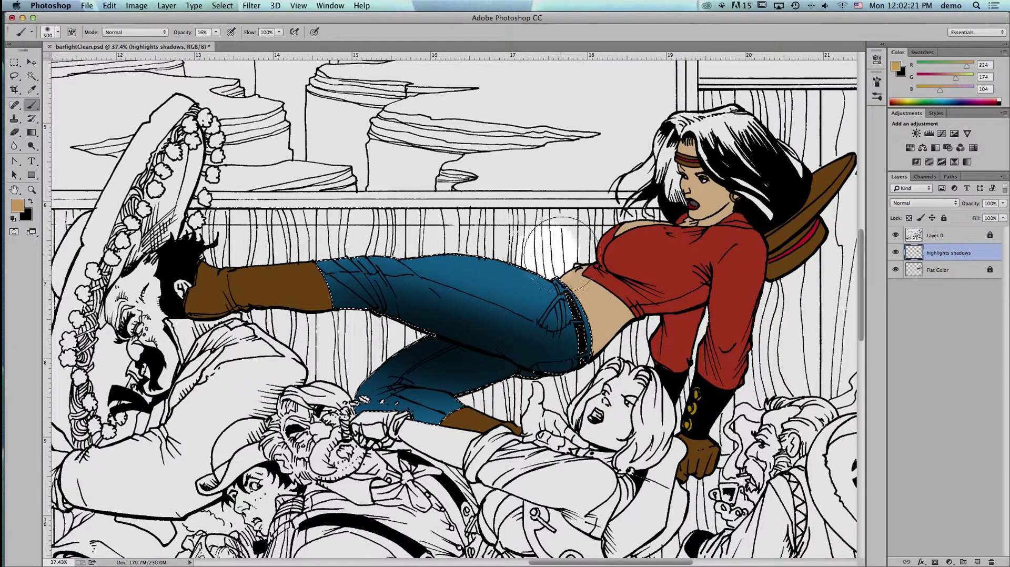
{"action": "mouse_move", "coordinate": [549, 259]}
{"action": "left_mouse_down"}
{"action": "mouse_move", "coordinate": [424, 241]}
{"action": "mouse_move", "coordinate": [523, 258]}
{"action": "mouse_move", "coordinate": [552, 243]}
{"action": "mouse_move", "coordinate": [523, 255]}
{"action": "mouse_move", "coordinate": [387, 237]}
{"action": "mouse_move", "coordinate": [338, 248]}
{"action": "mouse_move", "coordinate": [491, 244]}
{"action": "left_mouse_up"}
{"action": "mouse_move", "coordinate": [384, 230]}
{"action": "left_mouse_down"}
{"action": "mouse_move", "coordinate": [568, 276]}
{"action": "mouse_move", "coordinate": [399, 274]}
{"action": "mouse_move", "coordinate": [468, 299]}
{"action": "mouse_move", "coordinate": [489, 395]}
{"action": "mouse_move", "coordinate": [428, 406]}
{"action": "mouse_move", "coordinate": [449, 411]}
{"action": "mouse_move", "coordinate": [417, 411]}
{"action": "mouse_move", "coordinate": [446, 420]}
{"action": "mouse_move", "coordinate": [395, 436]}
{"action": "mouse_move", "coordinate": [365, 423]}
{"action": "left_mouse_up"}
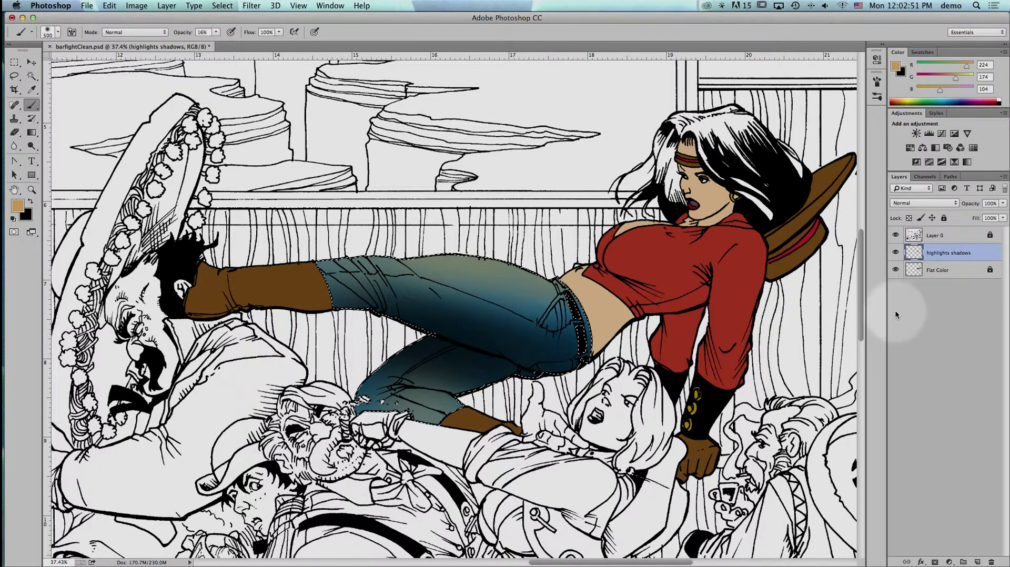
- Hide Layer 0 and use the Magic Wand to add the boots, glove, gold cuff buttons, red shirt and midriff to the jeans selection
{"action": "left_click", "coordinate": [895, 235]}
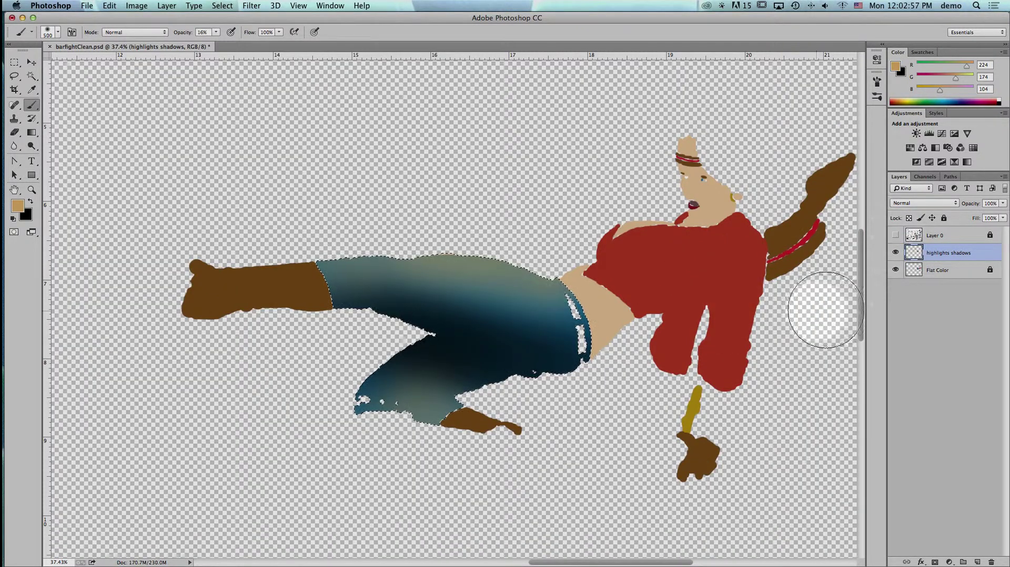
{"action": "left_click", "coordinate": [641, 261]}
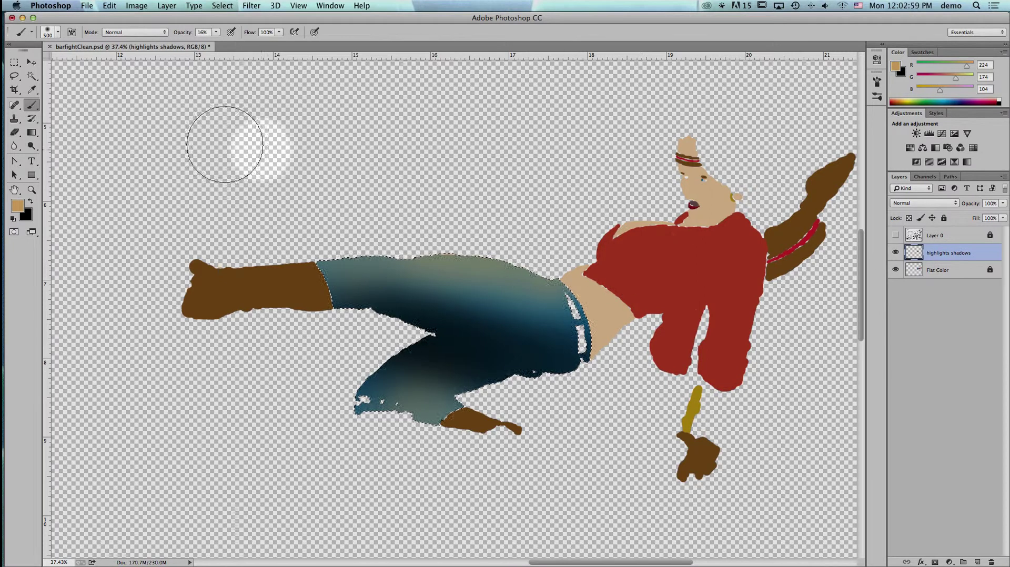
{"action": "left_click", "coordinate": [31, 76]}
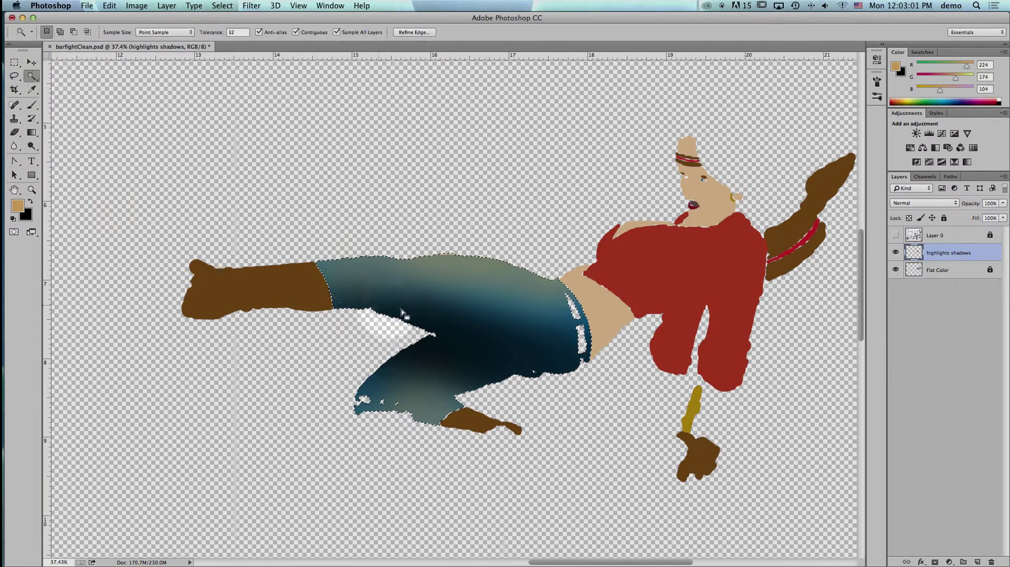
{"action": "left_click", "coordinate": [258, 296], "text": "shift"}
{"action": "left_click", "coordinate": [480, 421], "text": "shift"}
{"action": "left_click", "coordinate": [696, 448]}
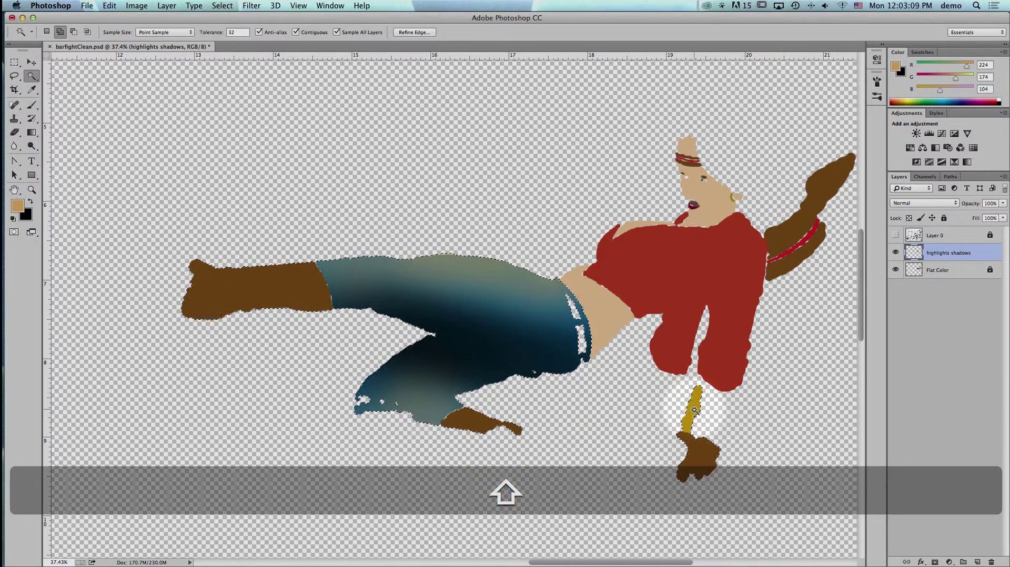
{"action": "left_click", "coordinate": [675, 273], "text": "shift"}
{"action": "left_click", "coordinate": [593, 305], "text": "shift"}
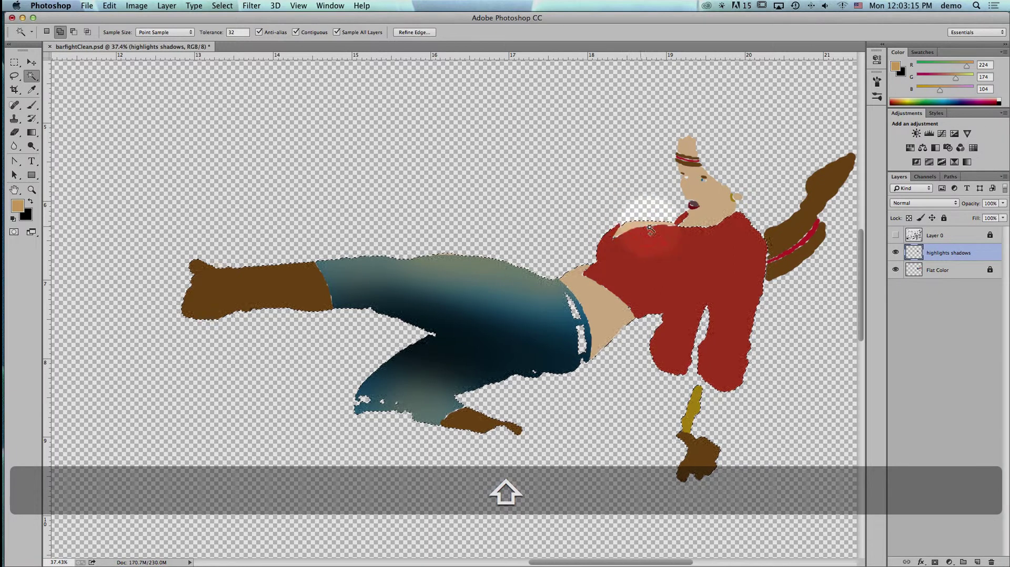
- Add the face, neck, headband and hat areas to the selection, and make Layer 0 visible again
{"action": "left_click", "coordinate": [710, 211], "text": "shift"}
{"action": "left_click", "coordinate": [685, 160], "text": "shift"}
{"action": "left_click", "coordinate": [836, 167], "text": "shift"}
{"action": "left_click", "coordinate": [814, 241], "text": "shift"}
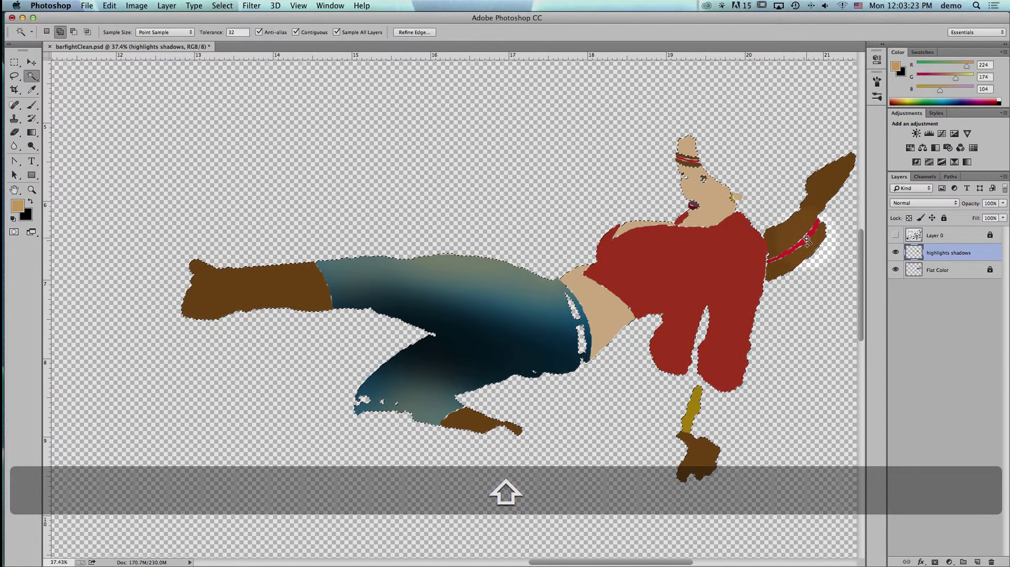
{"action": "left_click", "coordinate": [705, 221], "text": "shift"}
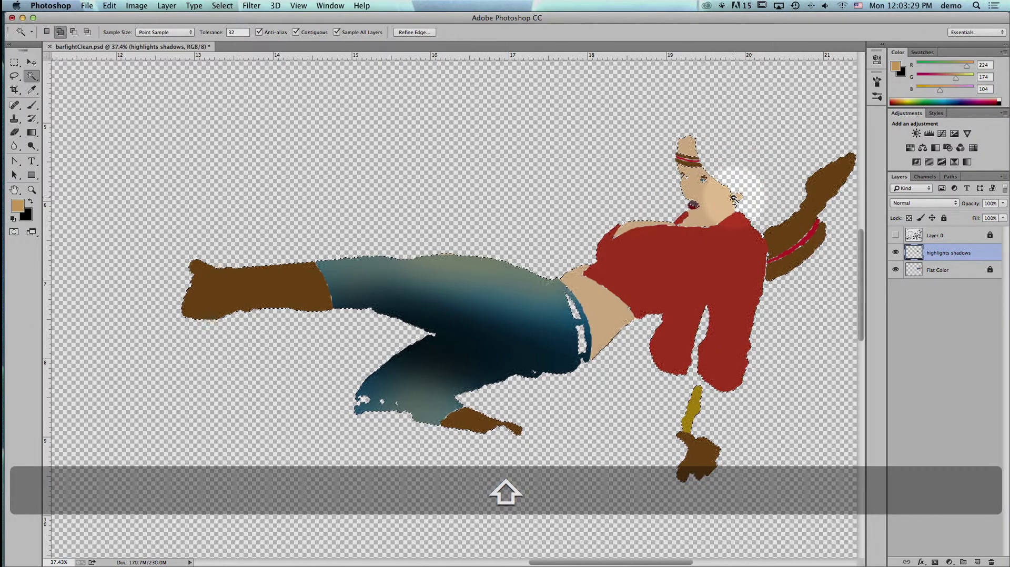
{"action": "left_click", "coordinate": [692, 162], "text": "shift"}
{"action": "left_click", "coordinate": [687, 158], "text": "shift"}
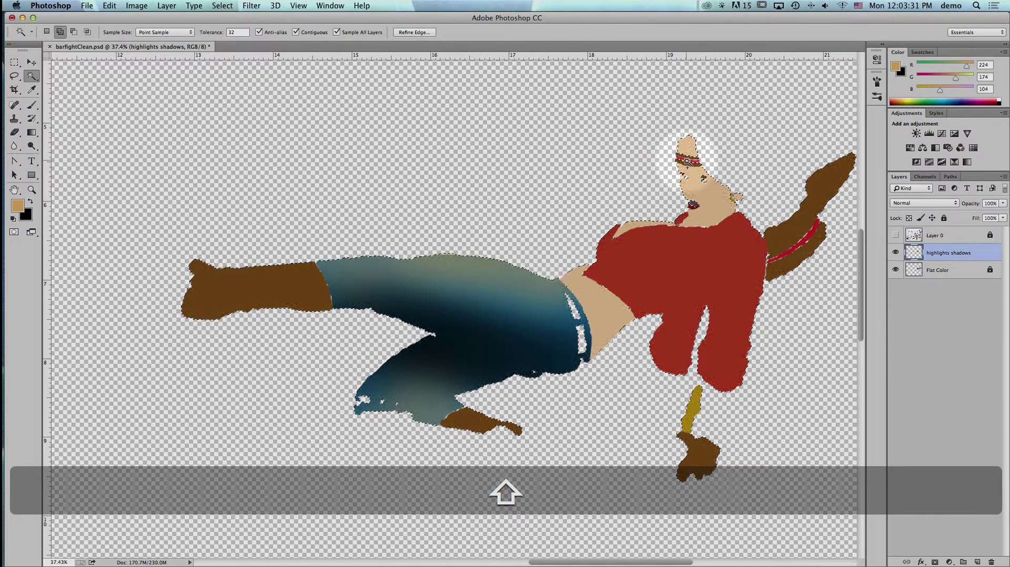
{"action": "left_click", "coordinate": [687, 159], "text": "shift"}
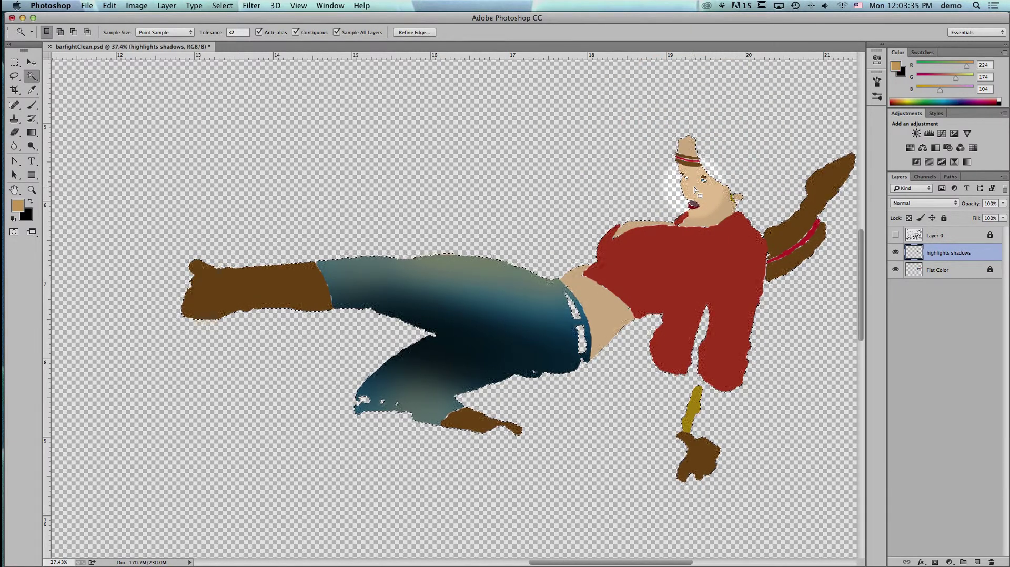
{"action": "key", "text": "super+0"}
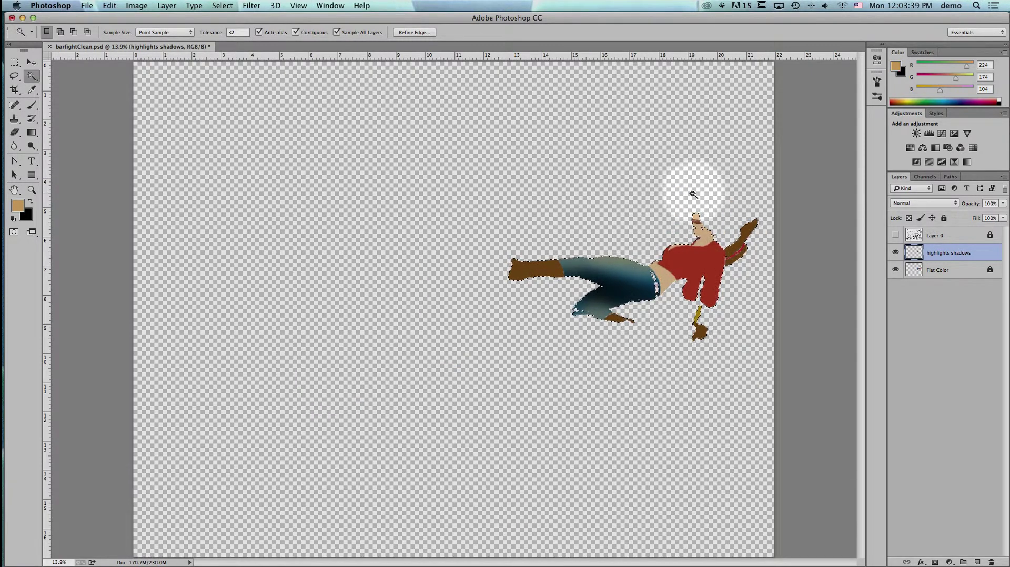
{"action": "key", "text": "super+space"}
{"action": "left_click_drag", "start_coordinate": [482, 193], "coordinate": [787, 346]}
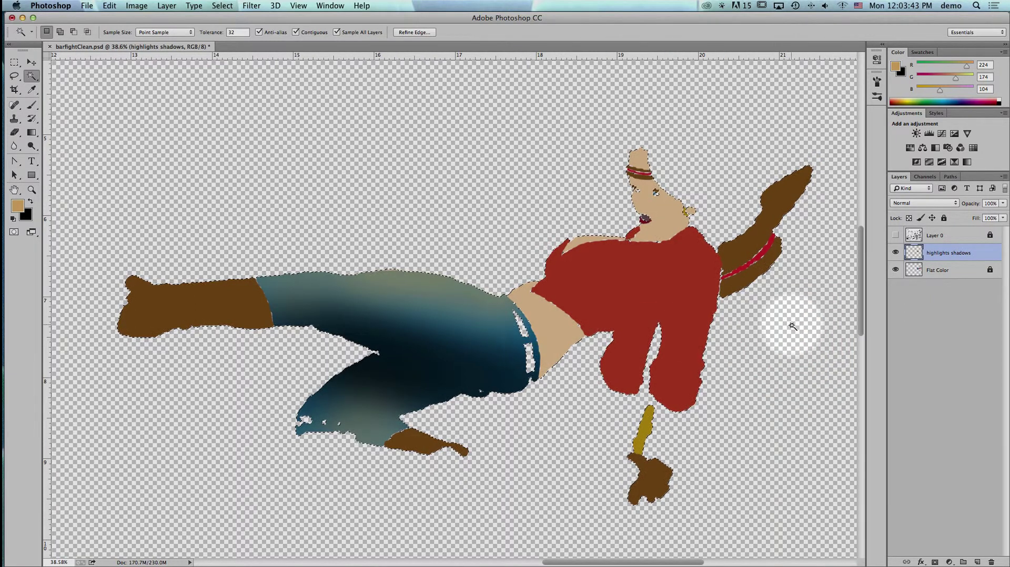
{"action": "left_click", "coordinate": [895, 235]}
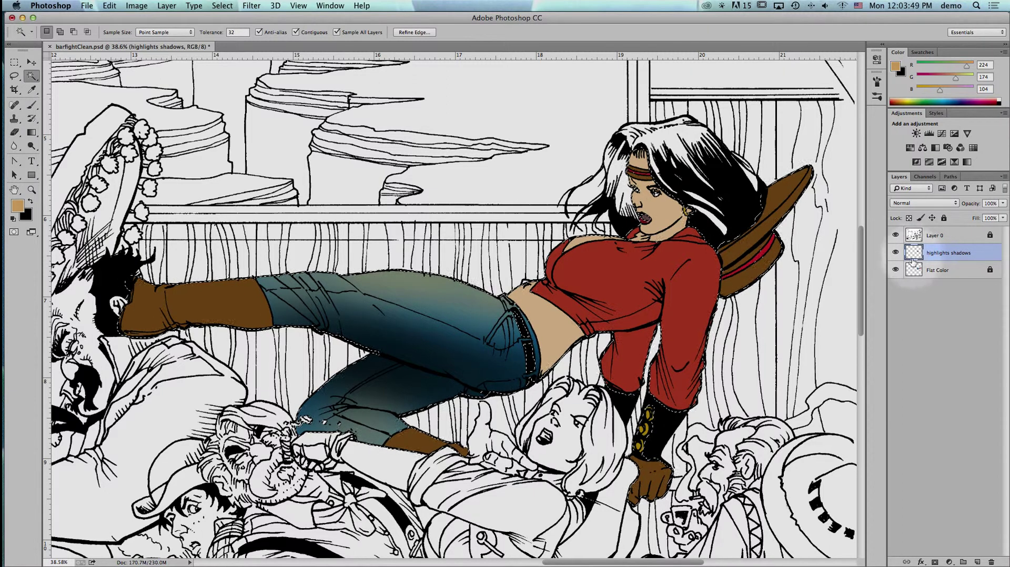
- Hide the highlights shadows layer and add a new layer directly above it
{"action": "left_click", "coordinate": [895, 252]}
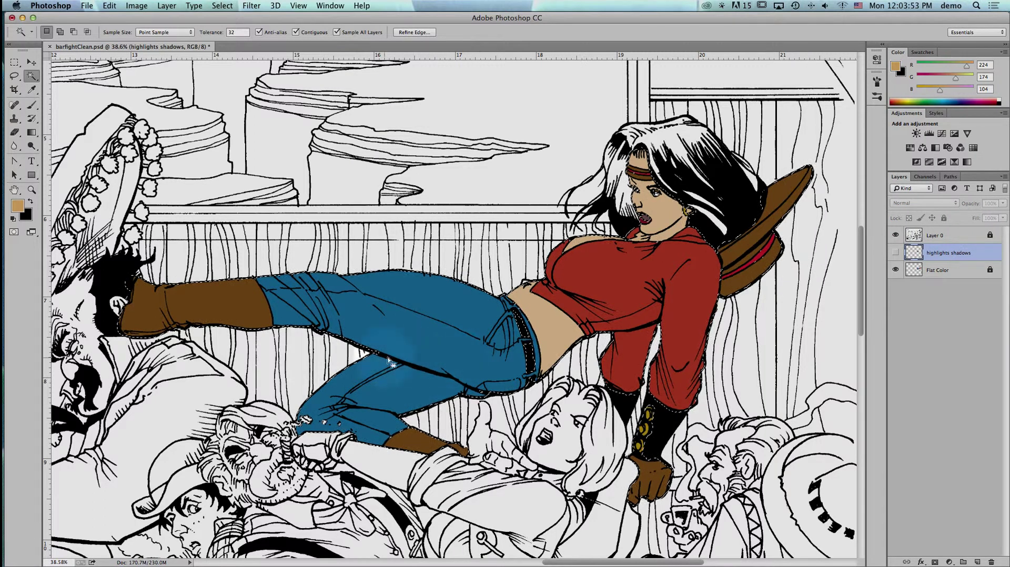
{"action": "left_click", "coordinate": [834, 341]}
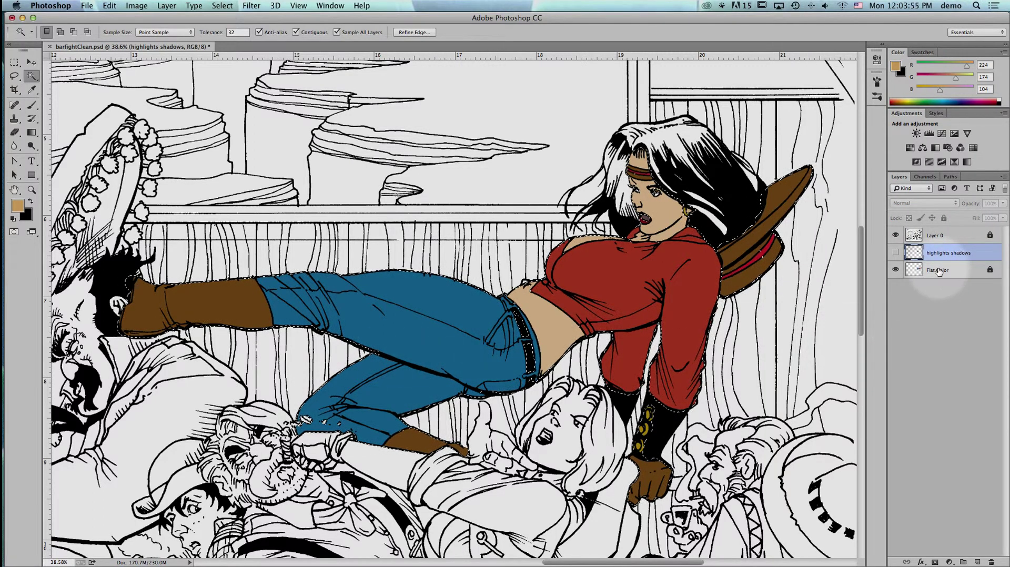
{"action": "left_click", "coordinate": [976, 562]}
{"action": "left_click", "coordinate": [271, 467]}
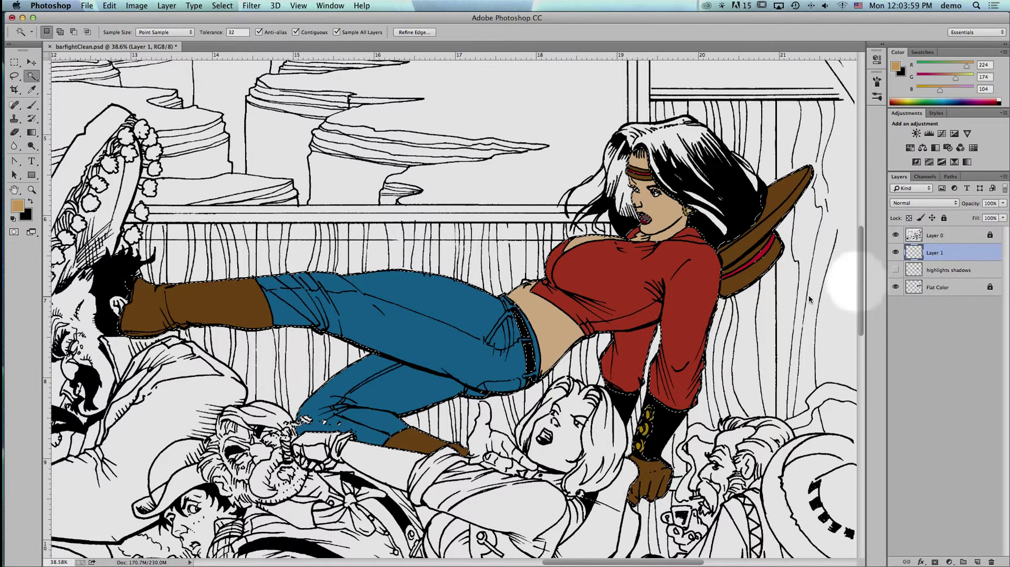
- Swap the foreground color to black and brush soft shadows along the undersides of the raised boot, thigh, hip and midriff on Layer 1
{"action": "left_click", "coordinate": [31, 201]}
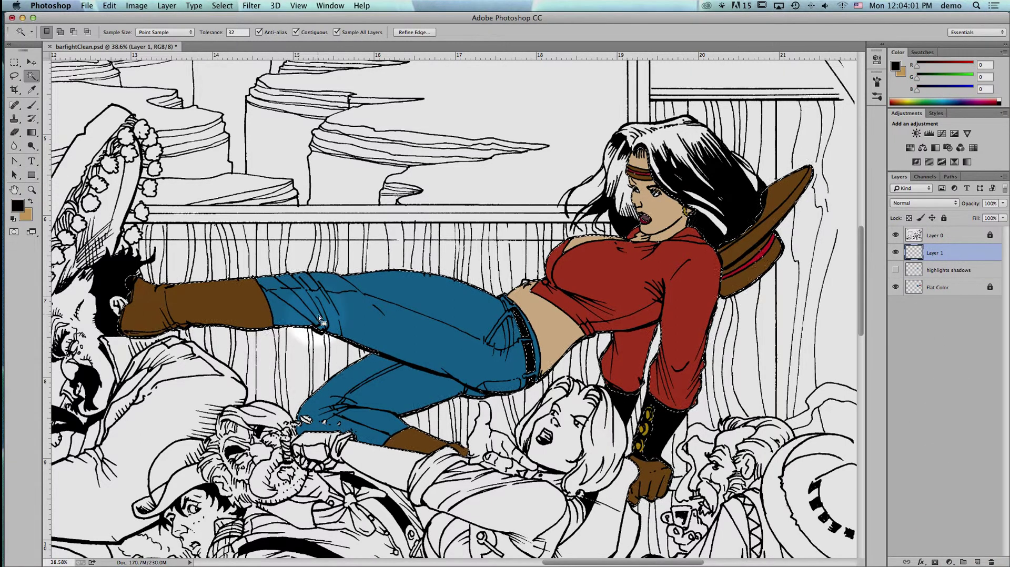
{"action": "key", "text": "b"}
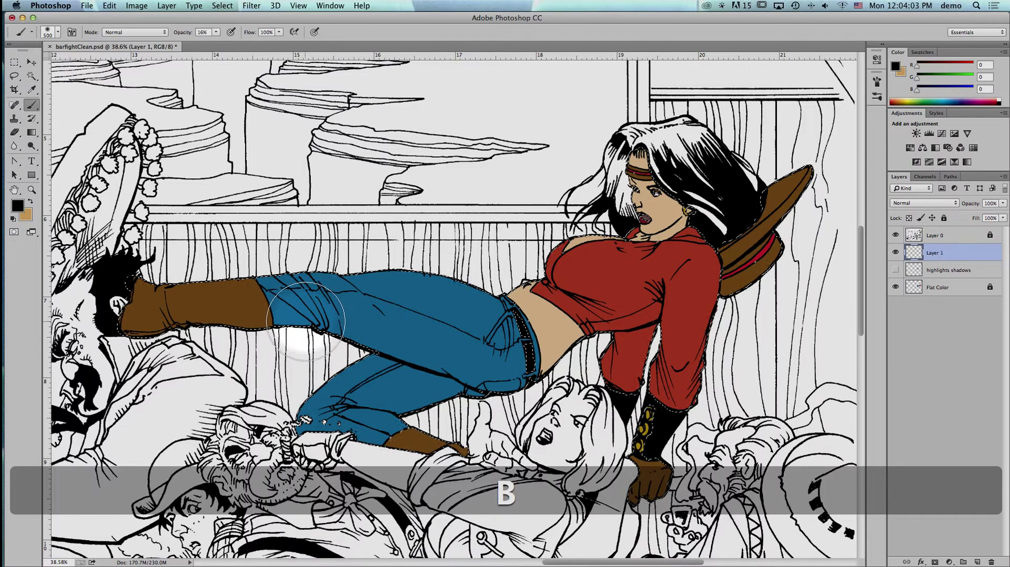
{"action": "left_click_drag", "start_coordinate": [318, 192], "coordinate": [290, 251]}
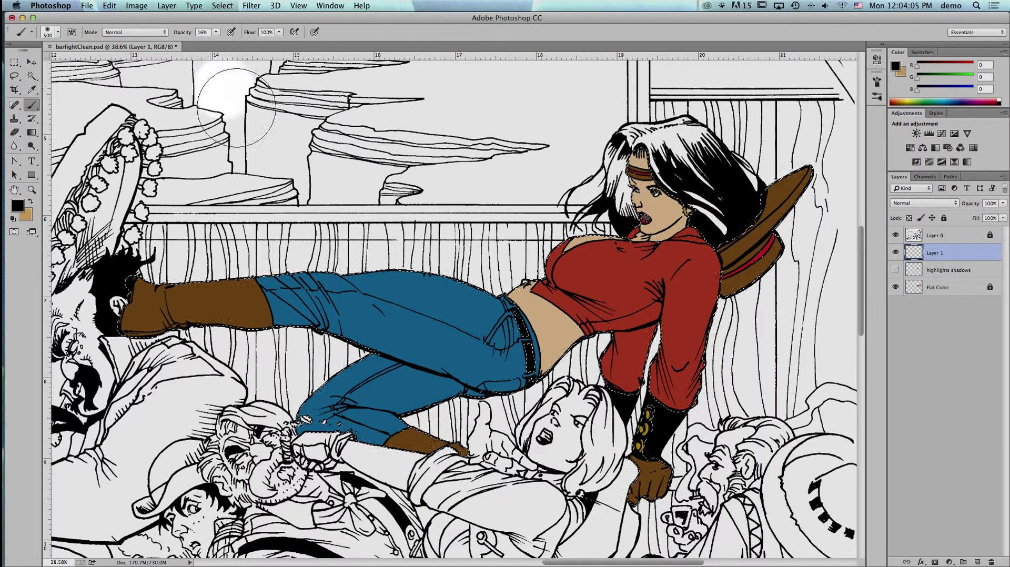
{"action": "left_click", "coordinate": [155, 380]}
{"action": "mouse_move", "coordinate": [157, 374]}
{"action": "left_mouse_down"}
{"action": "mouse_move", "coordinate": [245, 366]}
{"action": "mouse_move", "coordinate": [192, 372]}
{"action": "mouse_move", "coordinate": [146, 371]}
{"action": "mouse_move", "coordinate": [248, 360]}
{"action": "mouse_move", "coordinate": [118, 366]}
{"action": "mouse_move", "coordinate": [293, 349]}
{"action": "mouse_move", "coordinate": [263, 353]}
{"action": "left_mouse_up"}
{"action": "left_click", "coordinate": [174, 377]}
{"action": "left_click_drag", "start_coordinate": [339, 350], "coordinate": [462, 374]}
{"action": "mouse_move", "coordinate": [384, 355]}
{"action": "left_mouse_down"}
{"action": "mouse_move", "coordinate": [462, 375]}
{"action": "mouse_move", "coordinate": [434, 378]}
{"action": "left_mouse_up"}
{"action": "mouse_move", "coordinate": [532, 389]}
{"action": "left_mouse_down"}
{"action": "mouse_move", "coordinate": [542, 374]}
{"action": "mouse_move", "coordinate": [597, 363]}
{"action": "left_mouse_up"}
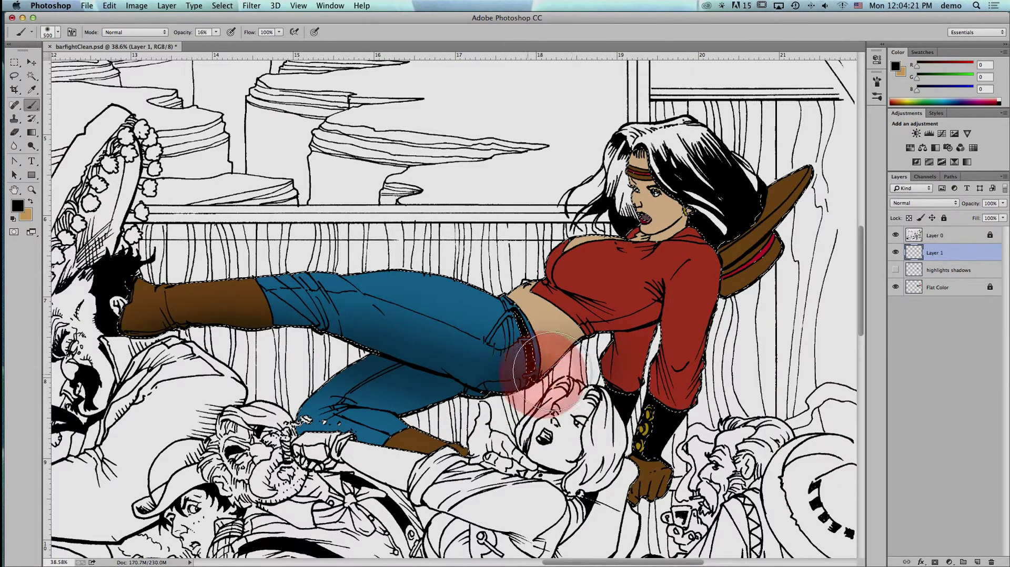
{"action": "left_click", "coordinate": [452, 390]}
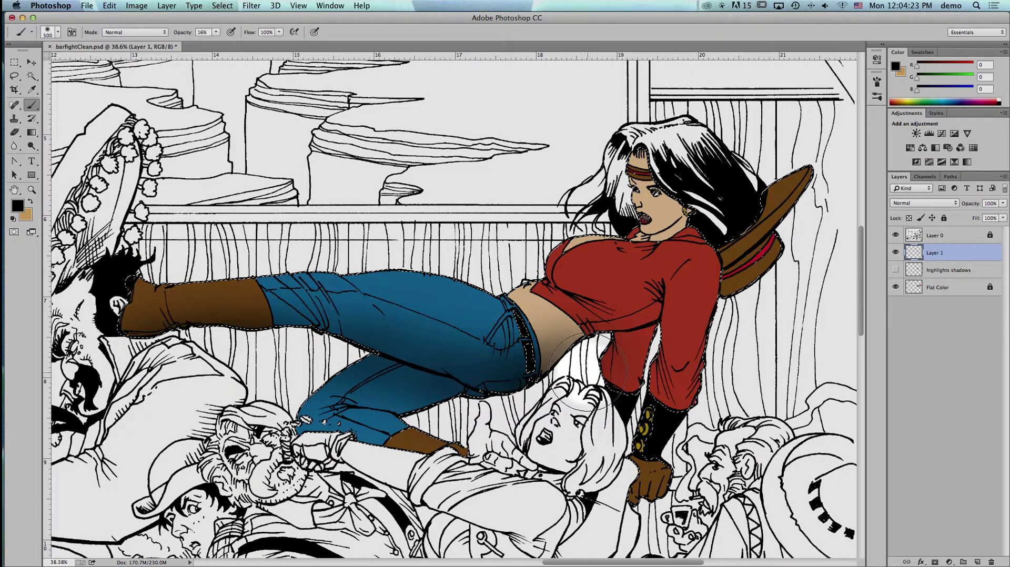
- Build up darker shadows under the raised leg, boot and midriff, and shade the bent lower leg
{"action": "left_click_drag", "start_coordinate": [401, 365], "coordinate": [283, 341]}
{"action": "left_click_drag", "start_coordinate": [164, 338], "coordinate": [248, 346]}
{"action": "left_click_drag", "start_coordinate": [156, 335], "coordinate": [196, 348]}
{"action": "left_click_drag", "start_coordinate": [405, 342], "coordinate": [415, 337]}
{"action": "left_click_drag", "start_coordinate": [526, 377], "coordinate": [495, 382]}
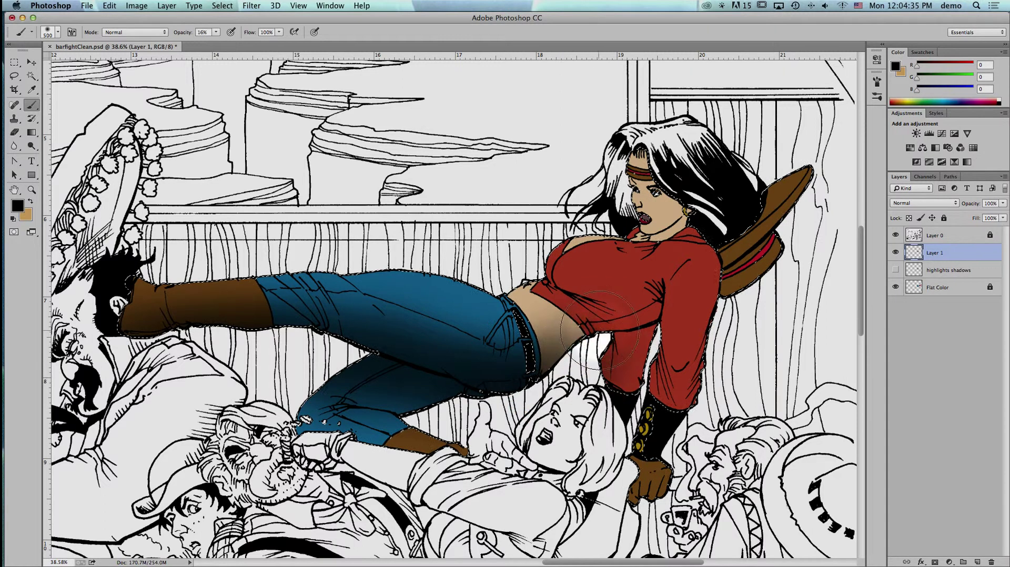
{"action": "left_click_drag", "start_coordinate": [577, 354], "coordinate": [513, 386]}
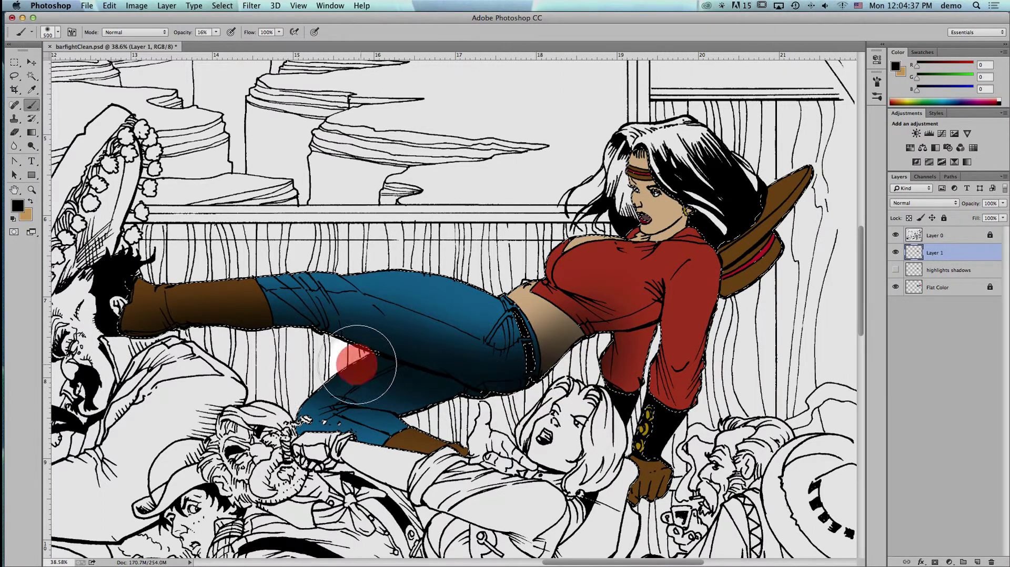
{"action": "left_click_drag", "start_coordinate": [304, 411], "coordinate": [352, 420]}
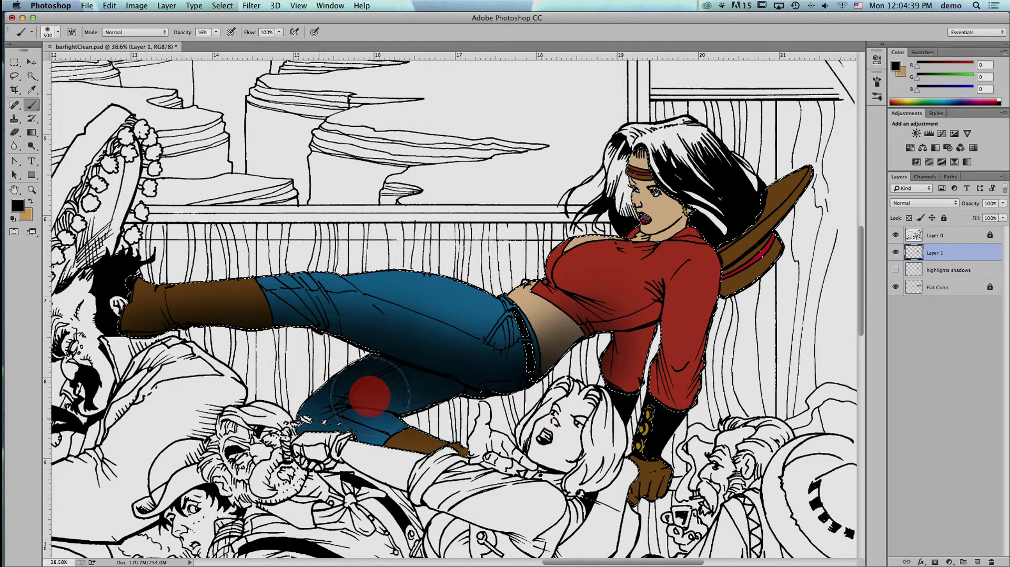
{"action": "left_click_drag", "start_coordinate": [361, 384], "coordinate": [399, 421]}
{"action": "mouse_move", "coordinate": [270, 368]}
{"action": "left_mouse_down"}
{"action": "mouse_move", "coordinate": [280, 342]}
{"action": "mouse_move", "coordinate": [243, 334]}
{"action": "left_mouse_up"}
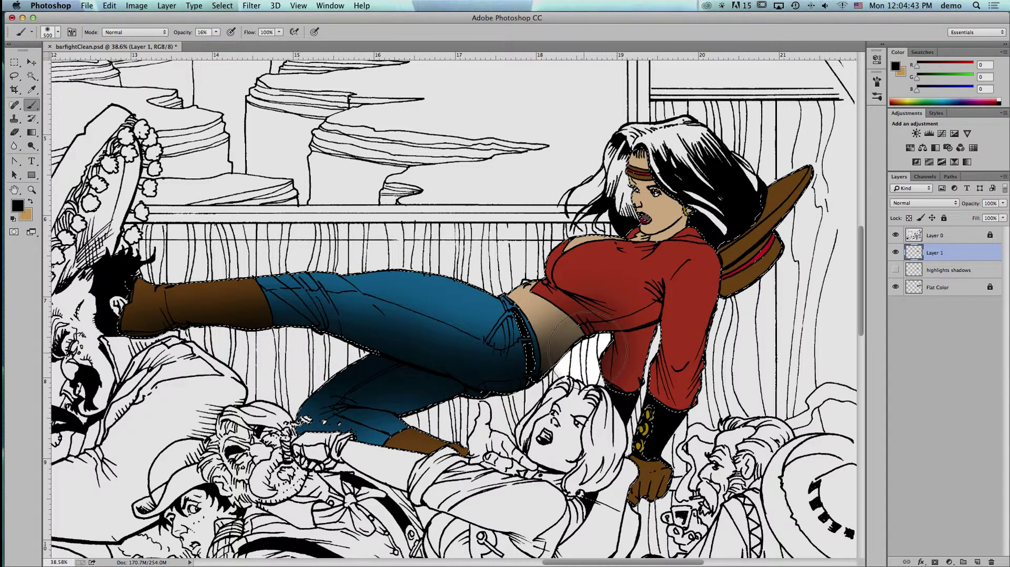
- Reduce the brush to 300 px and shade the shirt's lower edge and the sleeves, undoing the last stroke
{"action": "key", "text": "bracketleft"}
{"action": "key", "text": "bracketleft"}
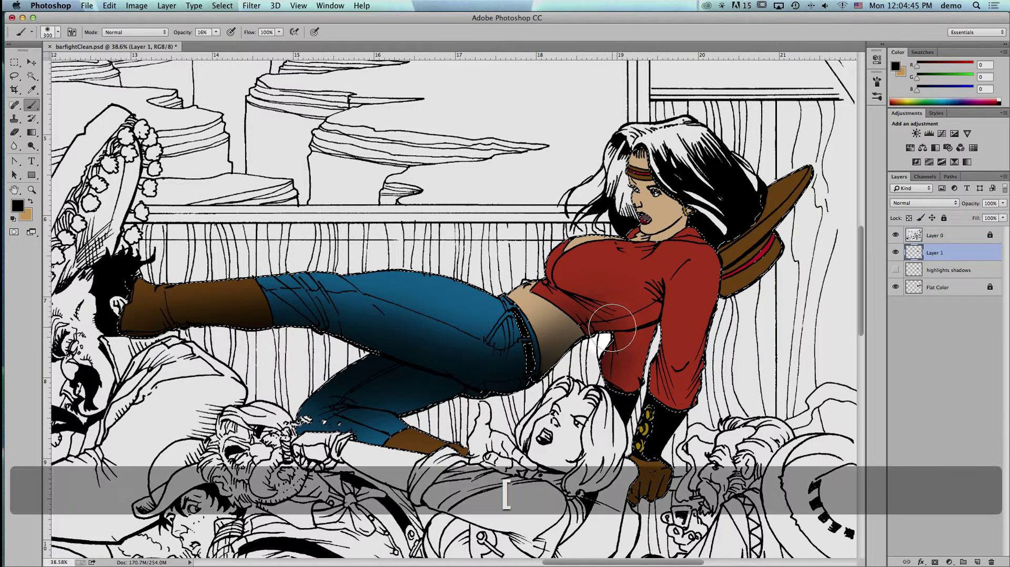
{"action": "mouse_move", "coordinate": [601, 331]}
{"action": "left_mouse_down"}
{"action": "mouse_move", "coordinate": [593, 334]}
{"action": "mouse_move", "coordinate": [633, 322]}
{"action": "mouse_move", "coordinate": [610, 334]}
{"action": "left_mouse_up"}
{"action": "mouse_move", "coordinate": [657, 309]}
{"action": "left_mouse_down"}
{"action": "mouse_move", "coordinate": [639, 336]}
{"action": "mouse_move", "coordinate": [609, 339]}
{"action": "mouse_move", "coordinate": [635, 338]}
{"action": "mouse_move", "coordinate": [624, 385]}
{"action": "mouse_move", "coordinate": [649, 314]}
{"action": "mouse_move", "coordinate": [654, 363]}
{"action": "left_mouse_up"}
{"action": "key", "text": "ctrl+z"}
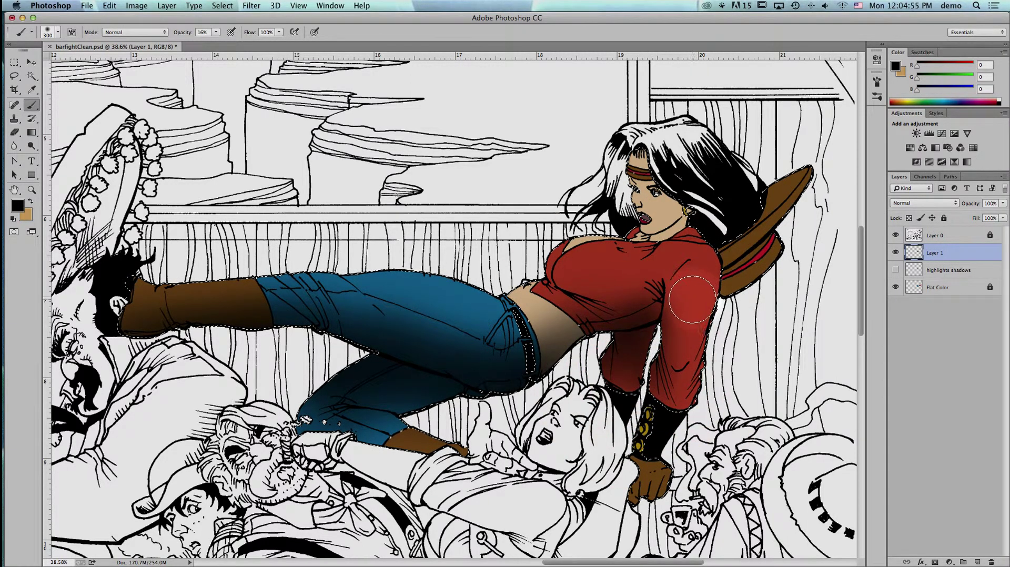
- Reduce the brush to 200 px and dab shadows onto the neck and shirt collar below the jaw
{"action": "key", "text": "bracketleft"}
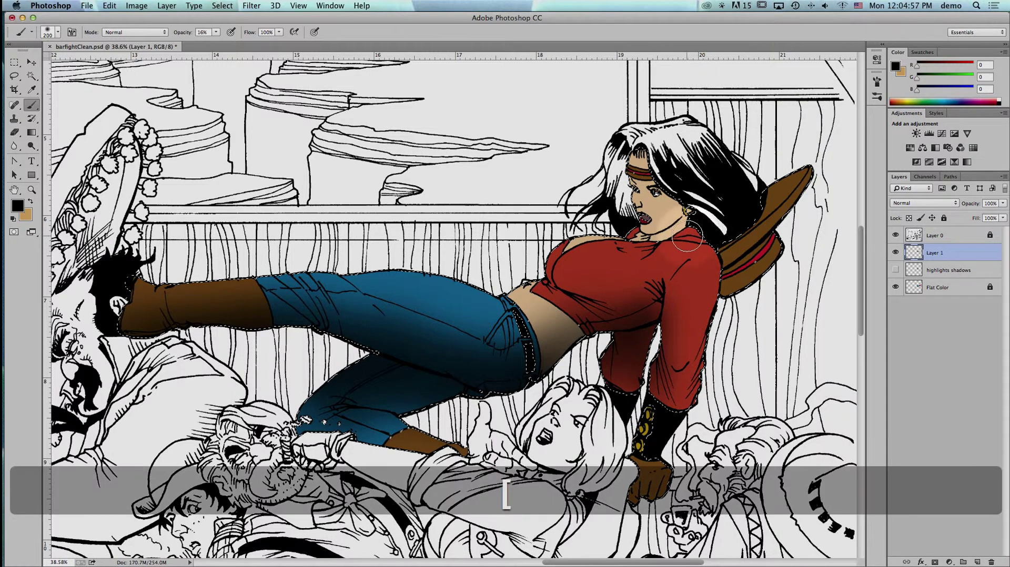
{"action": "mouse_move", "coordinate": [679, 237]}
{"action": "left_mouse_down"}
{"action": "mouse_move", "coordinate": [670, 221]}
{"action": "mouse_move", "coordinate": [715, 210]}
{"action": "mouse_move", "coordinate": [700, 238]}
{"action": "left_mouse_up"}
{"action": "left_click", "coordinate": [699, 236]}
{"action": "left_click", "coordinate": [686, 237]}
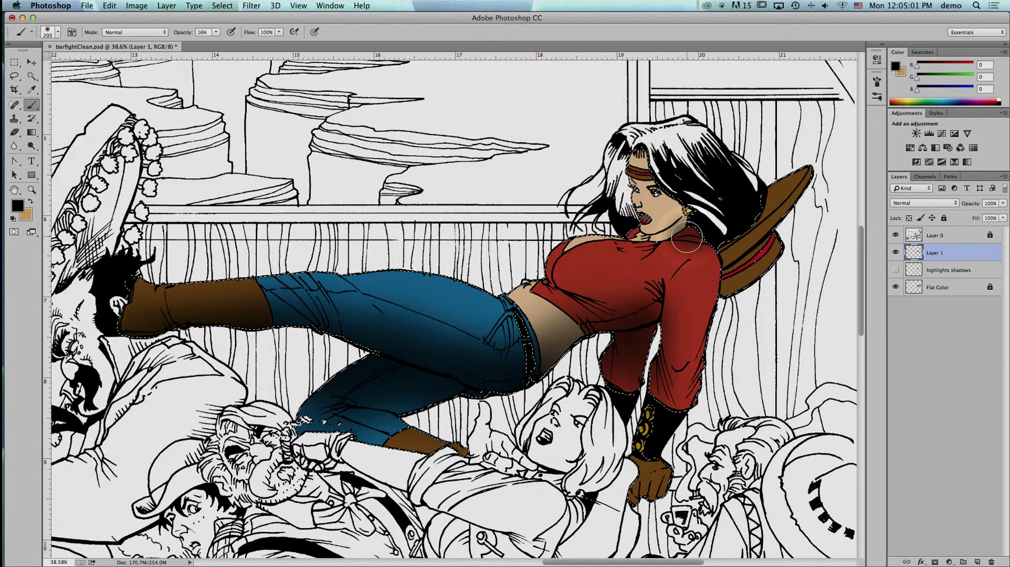
{"action": "left_click", "coordinate": [678, 235]}
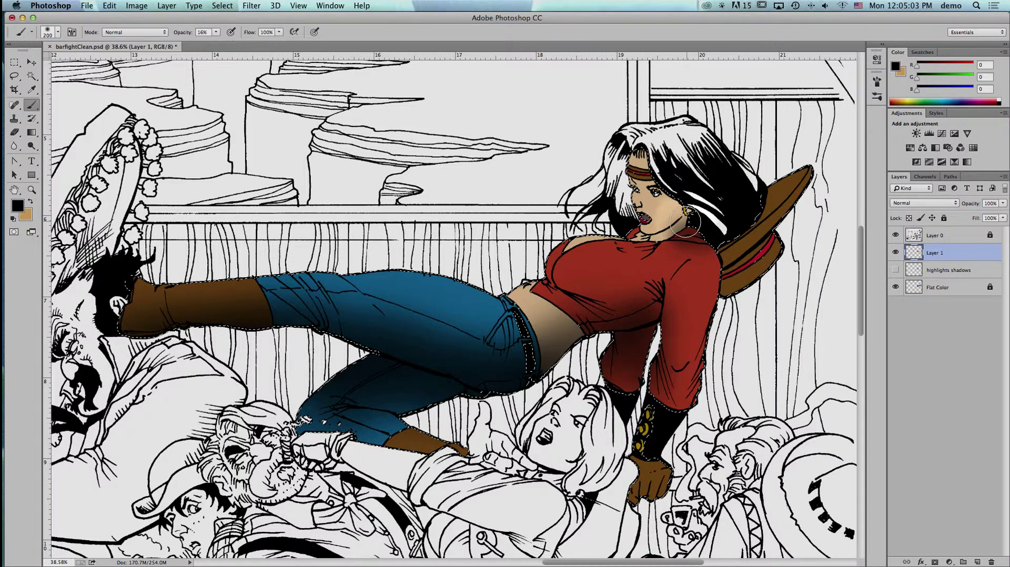
- Shade the side of the face beside the hair with a 400 px brush, and the forehead with a 250 px brush
{"action": "key", "text": "bracketright"}
{"action": "key", "text": "bracketright"}
{"action": "key", "text": "bracketright"}
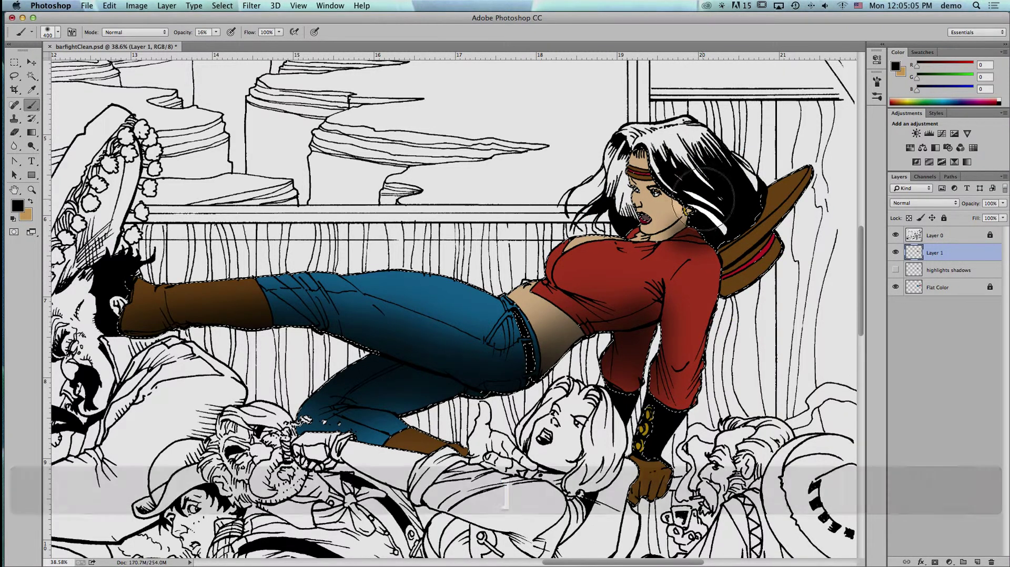
{"action": "left_click", "coordinate": [702, 202]}
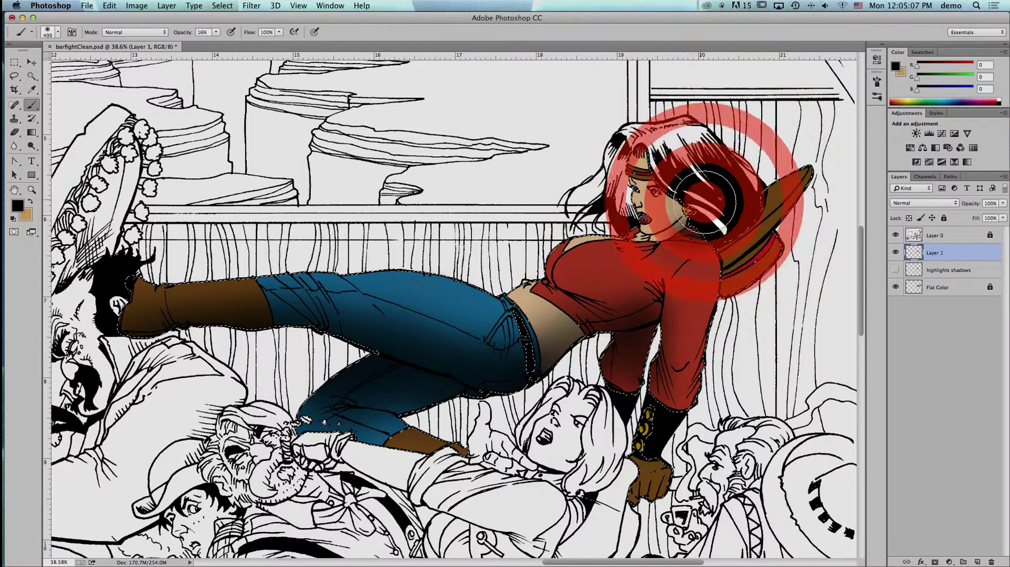
{"action": "mouse_move", "coordinate": [694, 174]}
{"action": "left_mouse_down"}
{"action": "mouse_move", "coordinate": [703, 195]}
{"action": "mouse_move", "coordinate": [667, 154]}
{"action": "left_mouse_up"}
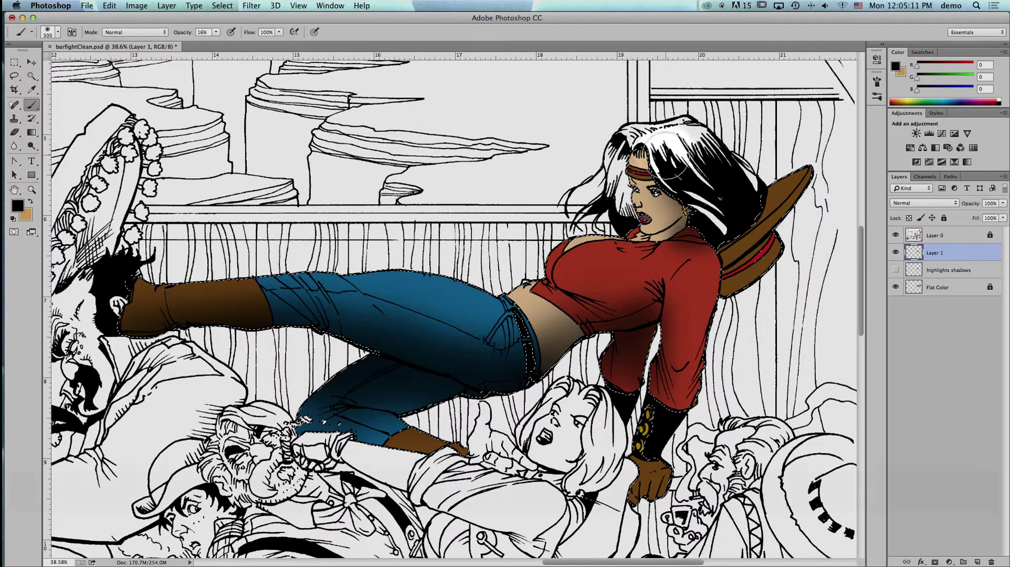
{"action": "key", "text": "bracketleft"}
{"action": "key", "text": "bracketleft"}
{"action": "left_click", "coordinate": [667, 156]}
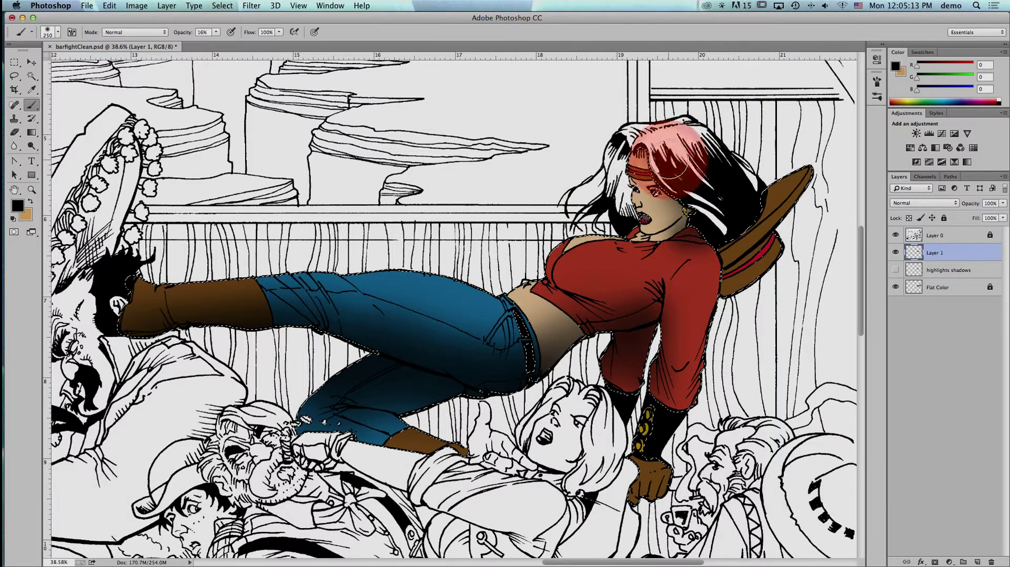
{"action": "left_click", "coordinate": [672, 155]}
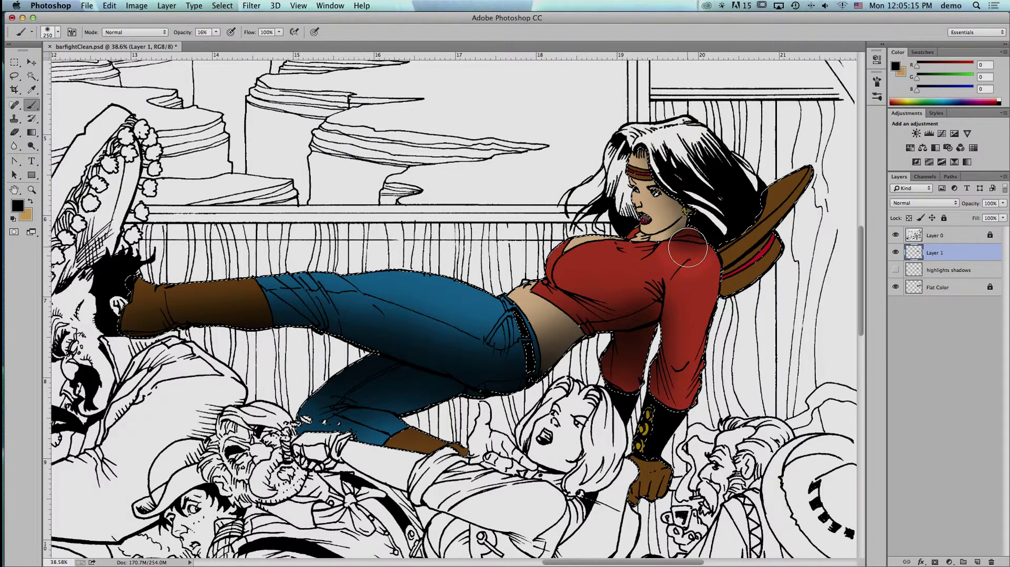
- Shade the shirt's chest, then deepen the shadow under the bust and along the sleeve with a 125 px brush
{"action": "left_click_drag", "start_coordinate": [683, 256], "coordinate": [639, 282]}
{"action": "key", "text": "bracketleft"}
{"action": "key", "text": "bracketleft"}
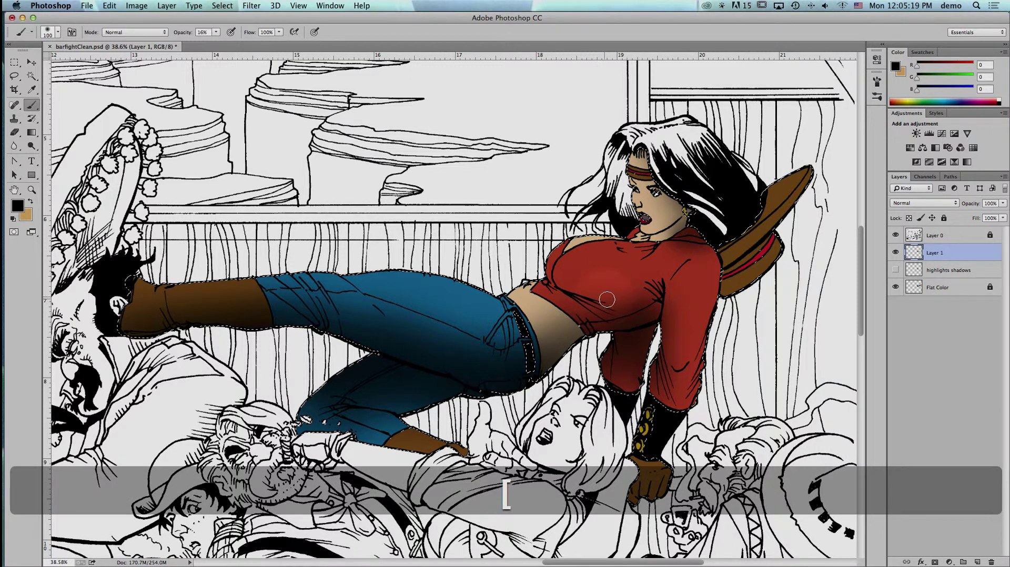
{"action": "key", "text": "bracketright"}
{"action": "mouse_move", "coordinate": [603, 299]}
{"action": "left_mouse_down"}
{"action": "mouse_move", "coordinate": [558, 292]}
{"action": "mouse_move", "coordinate": [620, 300]}
{"action": "mouse_move", "coordinate": [536, 274]}
{"action": "mouse_move", "coordinate": [552, 284]}
{"action": "mouse_move", "coordinate": [586, 274]}
{"action": "mouse_move", "coordinate": [612, 302]}
{"action": "mouse_move", "coordinate": [638, 301]}
{"action": "mouse_move", "coordinate": [646, 315]}
{"action": "mouse_move", "coordinate": [633, 294]}
{"action": "mouse_move", "coordinate": [647, 310]}
{"action": "left_mouse_up"}
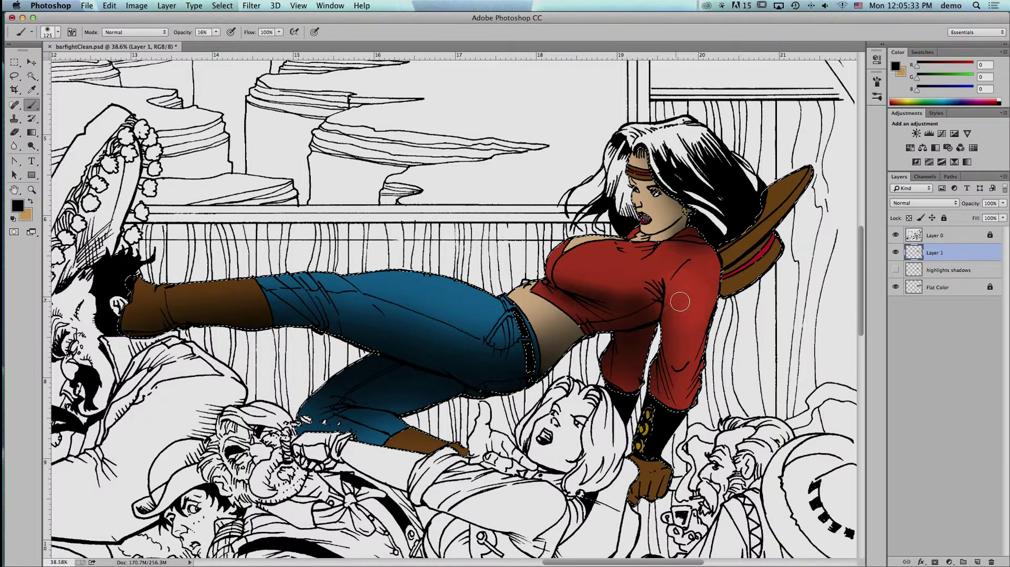
{"action": "mouse_move", "coordinate": [645, 334]}
{"action": "left_mouse_down"}
{"action": "mouse_move", "coordinate": [686, 295]}
{"action": "mouse_move", "coordinate": [737, 293]}
{"action": "left_mouse_up"}
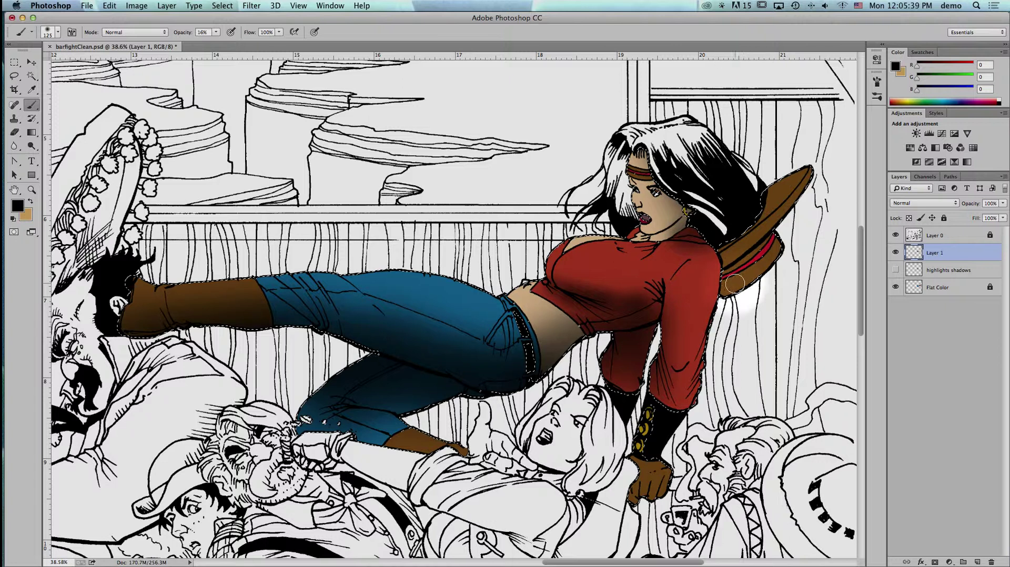
- Enlarge the brush to 500 px and build up shadows along the outer lower edge of the hat
{"action": "key", "text": "bracketright"}
{"action": "key", "text": "bracketright"}
{"action": "key", "text": "bracketright"}
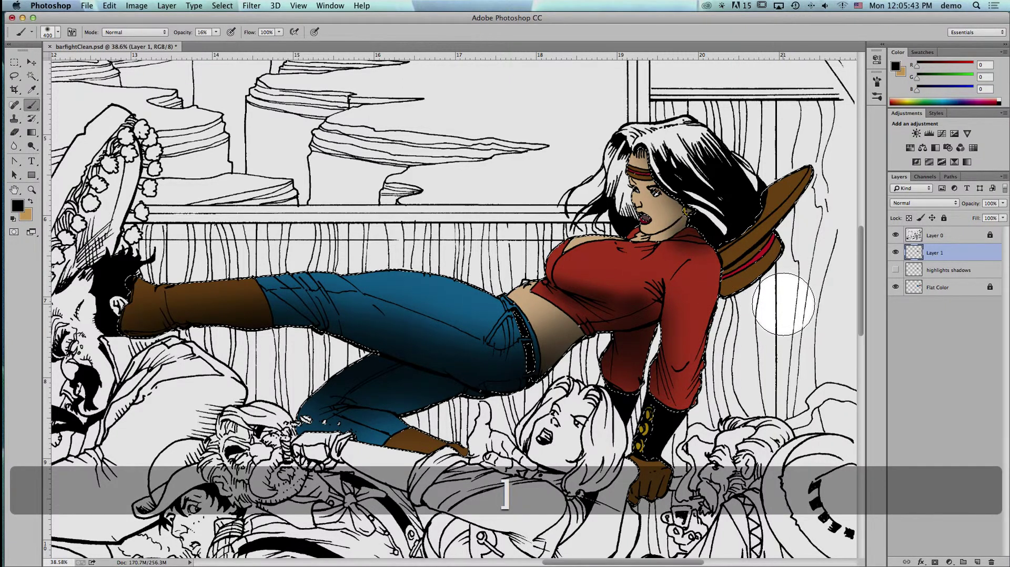
{"action": "key", "text": "bracketright"}
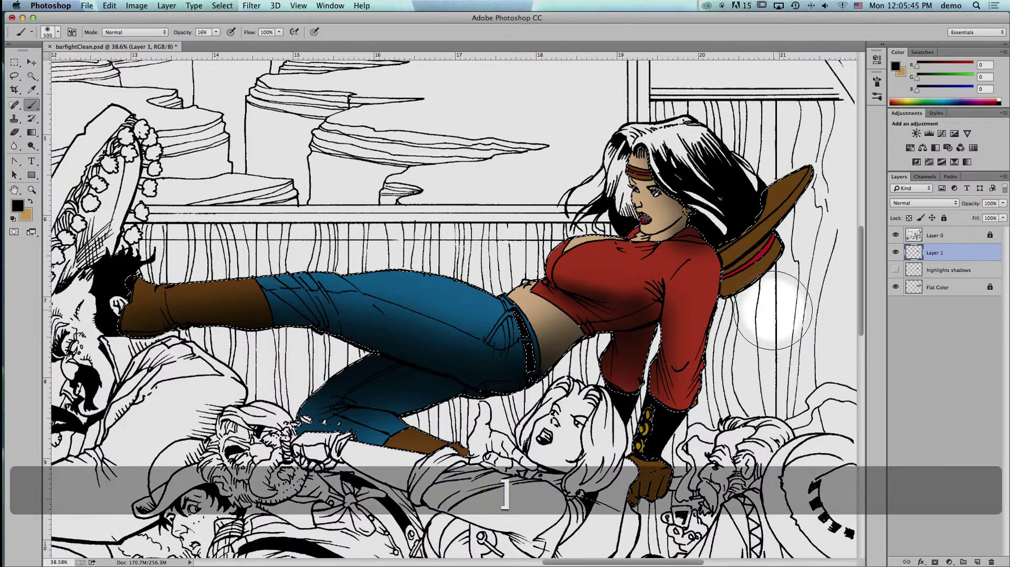
{"action": "left_click", "coordinate": [794, 304]}
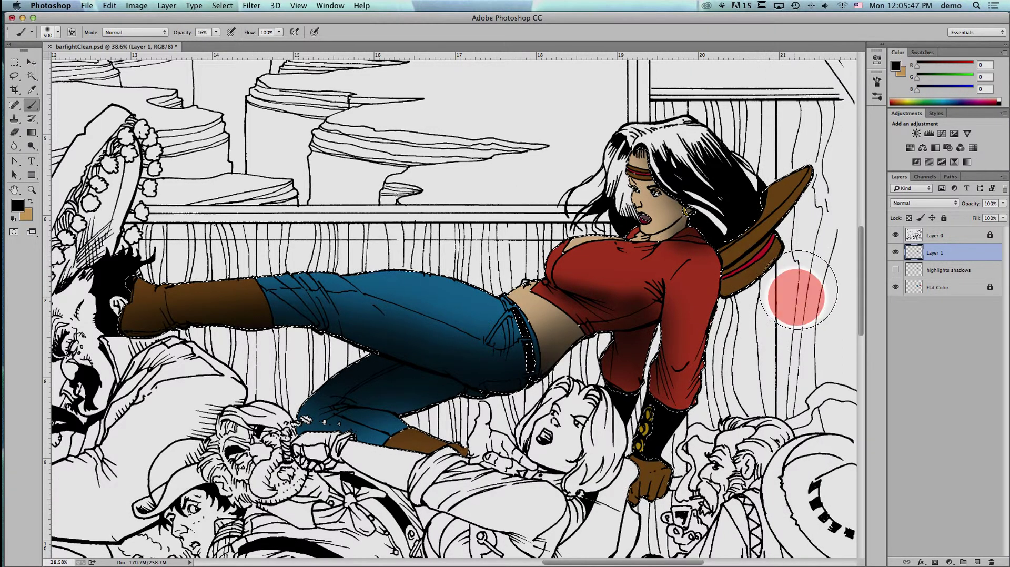
{"action": "mouse_move", "coordinate": [799, 268]}
{"action": "left_mouse_down"}
{"action": "mouse_move", "coordinate": [788, 303]}
{"action": "mouse_move", "coordinate": [791, 283]}
{"action": "left_mouse_up"}
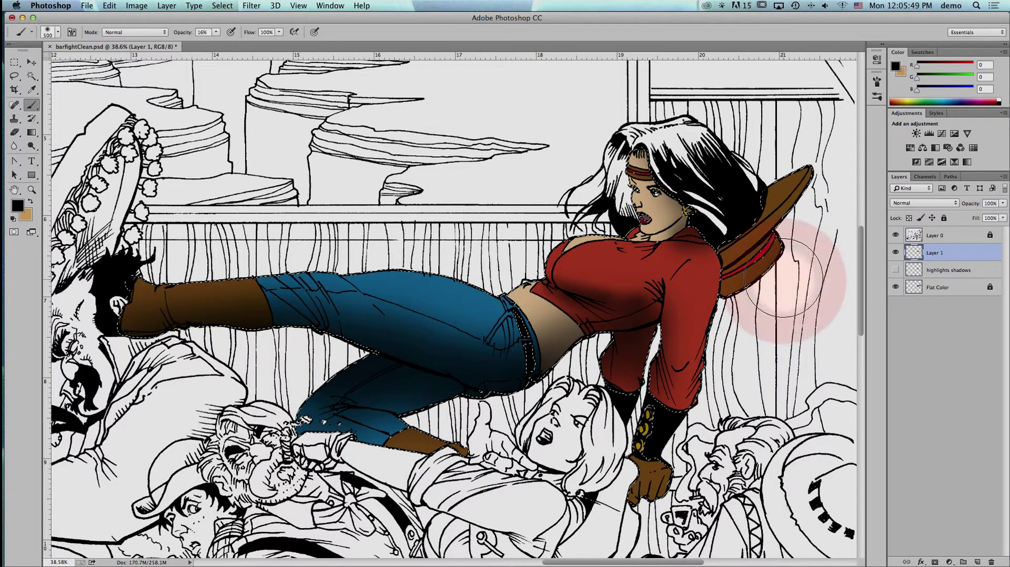
{"action": "left_click", "coordinate": [774, 285]}
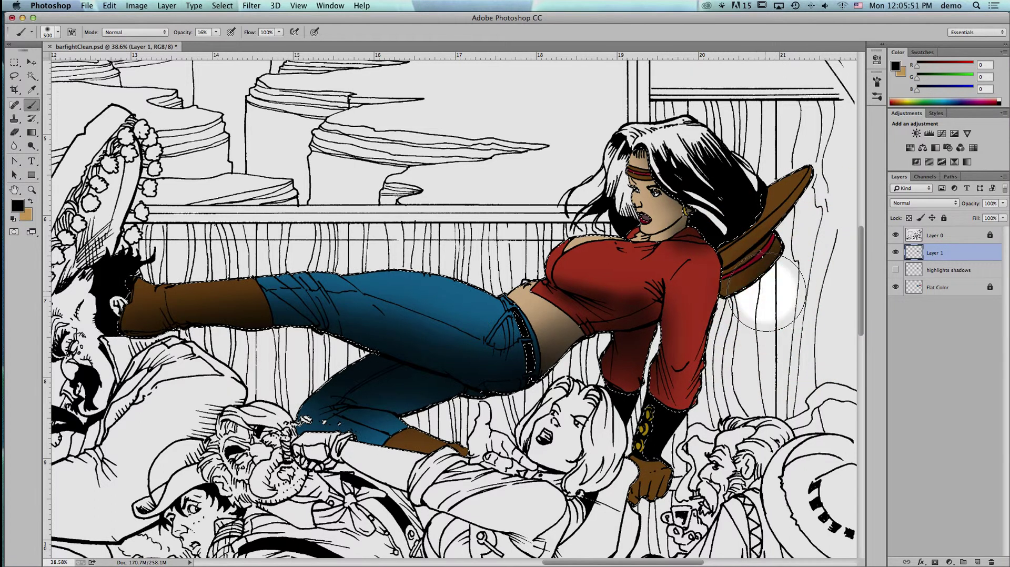
{"action": "left_click_drag", "start_coordinate": [762, 298], "coordinate": [775, 282]}
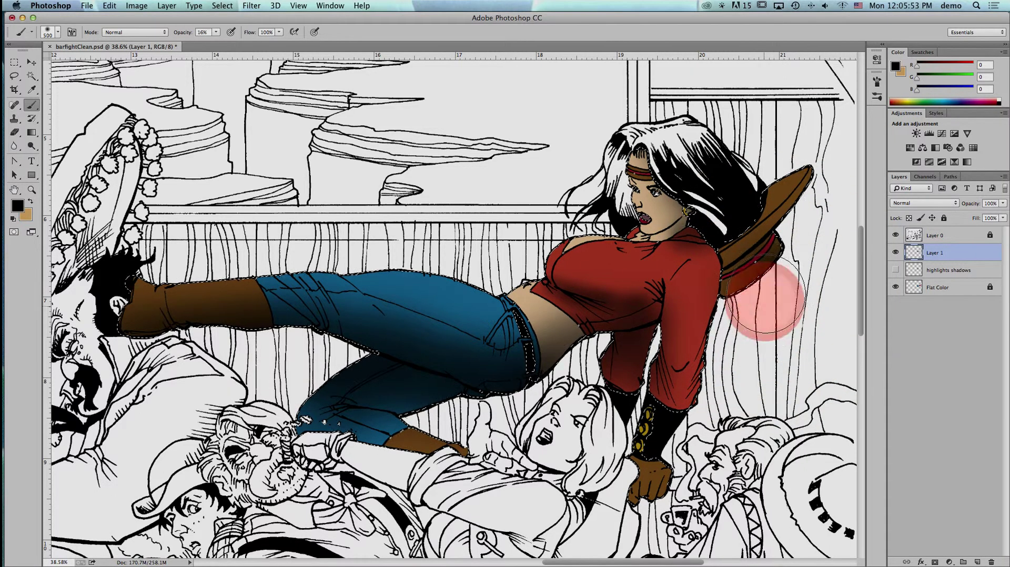
{"action": "left_click", "coordinate": [803, 249]}
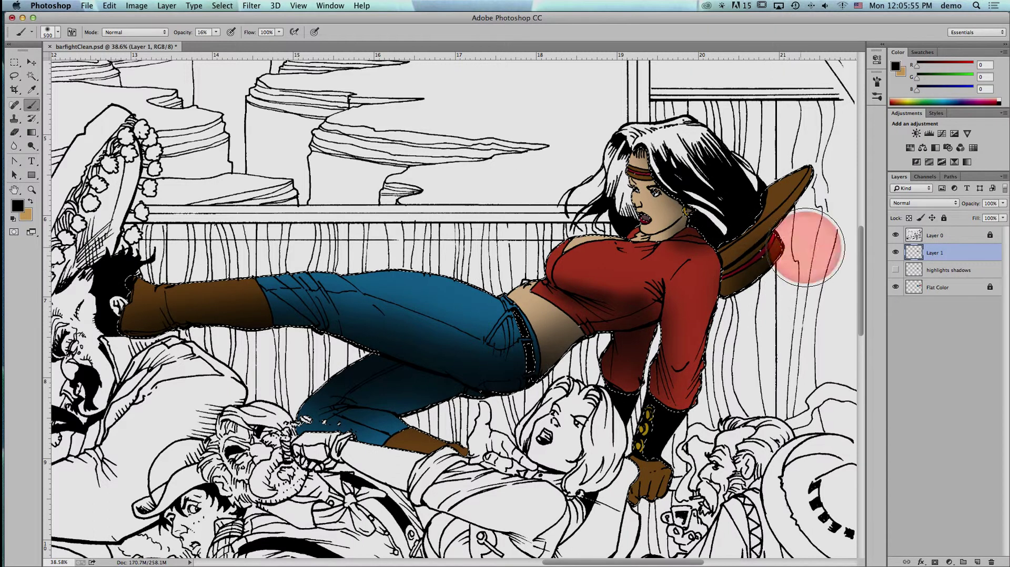
{"action": "left_click", "coordinate": [789, 274]}
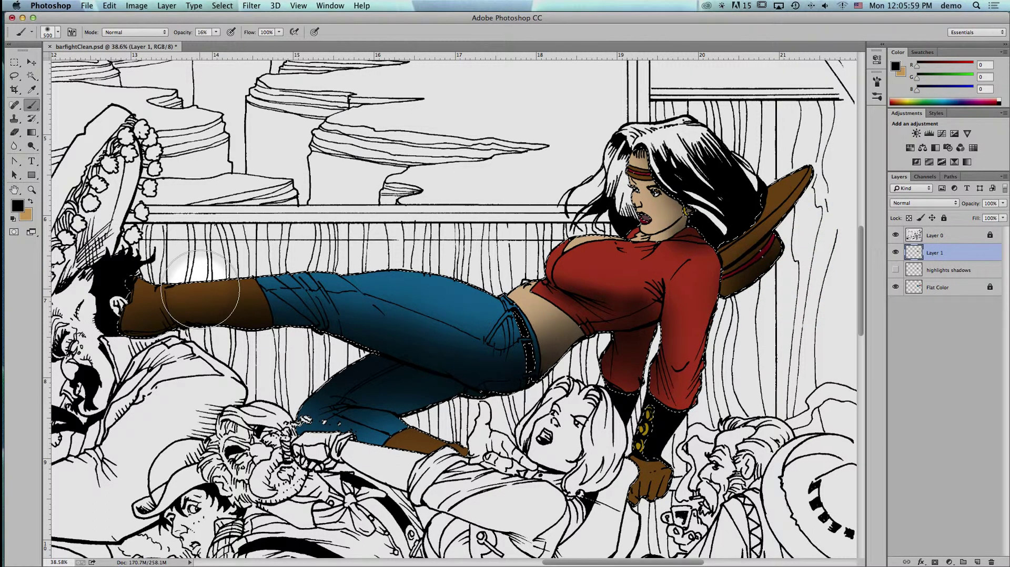
- Swap to the tan foreground color and paint highlights along the upper edges of the boot, raised leg, midriff and shirt's chest
{"action": "left_click", "coordinate": [100, 214]}
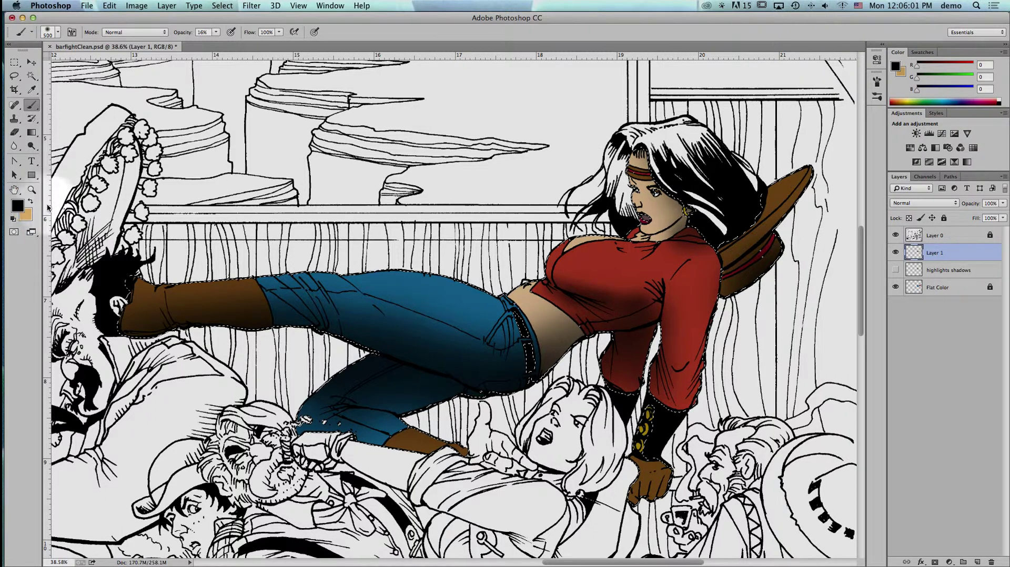
{"action": "left_click", "coordinate": [31, 201]}
{"action": "left_click", "coordinate": [317, 261]}
{"action": "mouse_move", "coordinate": [317, 261]}
{"action": "left_mouse_down"}
{"action": "mouse_move", "coordinate": [179, 261]}
{"action": "mouse_move", "coordinate": [170, 242]}
{"action": "mouse_move", "coordinate": [186, 128]}
{"action": "mouse_move", "coordinate": [214, 73]}
{"action": "mouse_move", "coordinate": [203, 46]}
{"action": "mouse_move", "coordinate": [161, 253]}
{"action": "mouse_move", "coordinate": [383, 228]}
{"action": "mouse_move", "coordinate": [200, 261]}
{"action": "mouse_move", "coordinate": [394, 247]}
{"action": "mouse_move", "coordinate": [427, 253]}
{"action": "mouse_move", "coordinate": [312, 243]}
{"action": "mouse_move", "coordinate": [469, 264]}
{"action": "mouse_move", "coordinate": [400, 256]}
{"action": "mouse_move", "coordinate": [522, 283]}
{"action": "mouse_move", "coordinate": [415, 272]}
{"action": "mouse_move", "coordinate": [411, 264]}
{"action": "mouse_move", "coordinate": [490, 272]}
{"action": "mouse_move", "coordinate": [381, 255]}
{"action": "mouse_move", "coordinate": [130, 273]}
{"action": "mouse_move", "coordinate": [381, 254]}
{"action": "mouse_move", "coordinate": [498, 274]}
{"action": "mouse_move", "coordinate": [525, 262]}
{"action": "mouse_move", "coordinate": [519, 257]}
{"action": "mouse_move", "coordinate": [519, 275]}
{"action": "mouse_move", "coordinate": [528, 250]}
{"action": "mouse_move", "coordinate": [567, 226]}
{"action": "mouse_move", "coordinate": [553, 226]}
{"action": "mouse_move", "coordinate": [591, 225]}
{"action": "mouse_move", "coordinate": [599, 238]}
{"action": "mouse_move", "coordinate": [554, 258]}
{"action": "mouse_move", "coordinate": [563, 207]}
{"action": "mouse_move", "coordinate": [552, 225]}
{"action": "mouse_move", "coordinate": [671, 263]}
{"action": "left_mouse_up"}
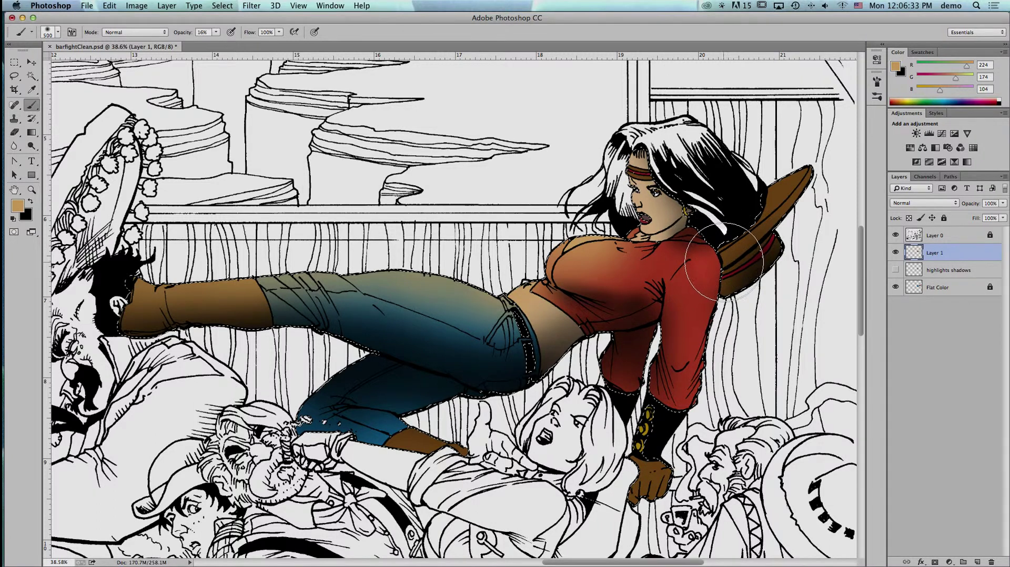
- Reduce the brush to 200 px and paint tan highlights on the shirt's shoulder and upper sleeve
{"action": "key", "text": "bracketleft"}
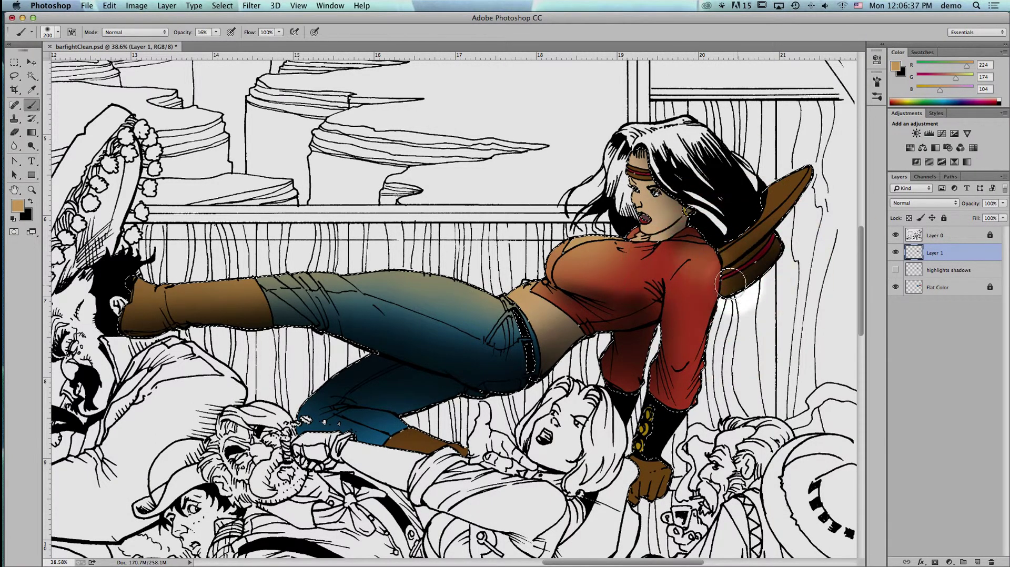
{"action": "left_click_drag", "start_coordinate": [688, 275], "coordinate": [845, 309]}
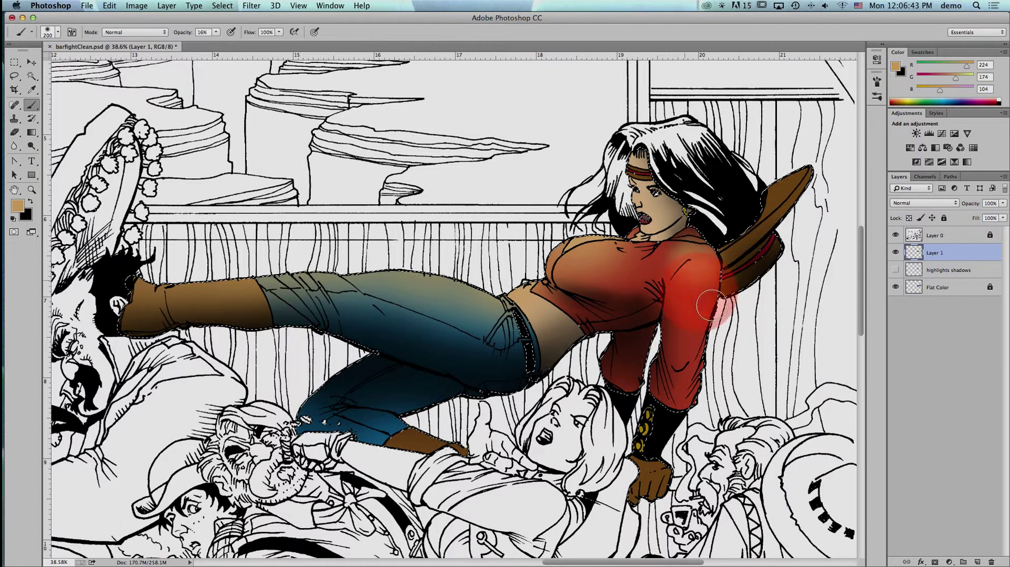
{"action": "left_click_drag", "start_coordinate": [685, 280], "coordinate": [789, 338]}
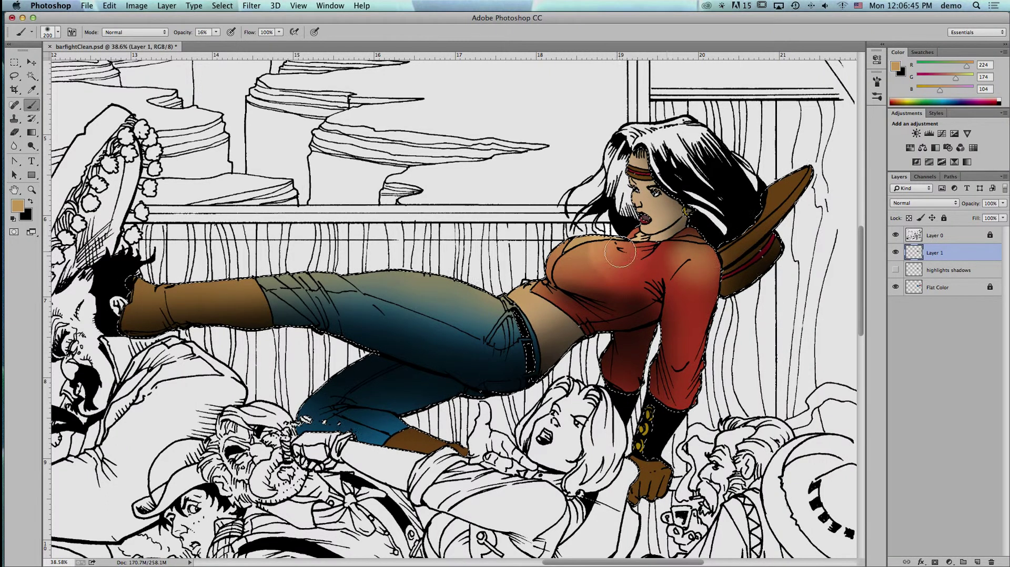
- Clear the combined selection around the figure
{"action": "scroll", "coordinate": [626, 231], "scroll_direction": "up", "scroll_amount": 4}
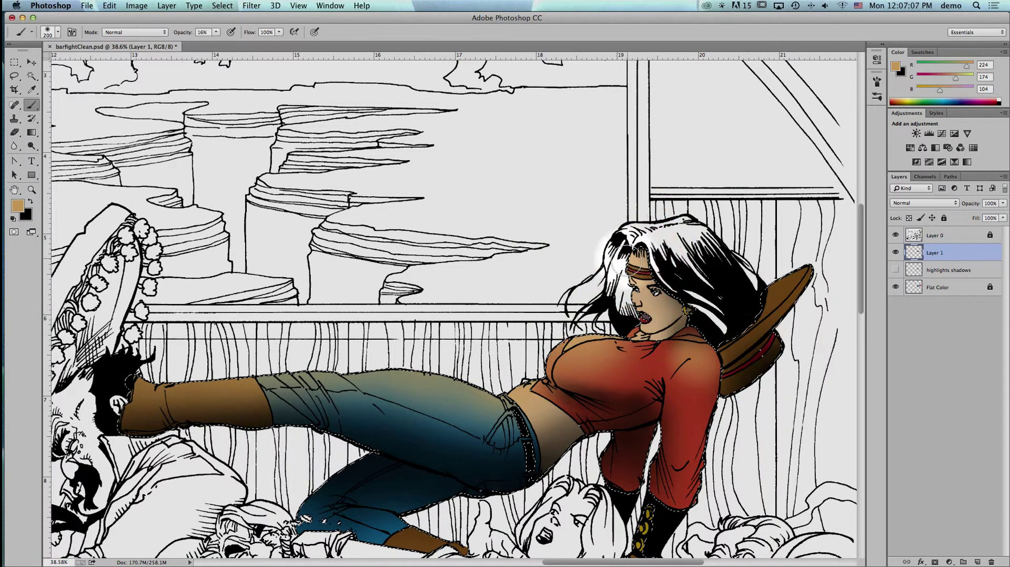
{"action": "left_click_drag", "start_coordinate": [631, 262], "coordinate": [625, 285]}
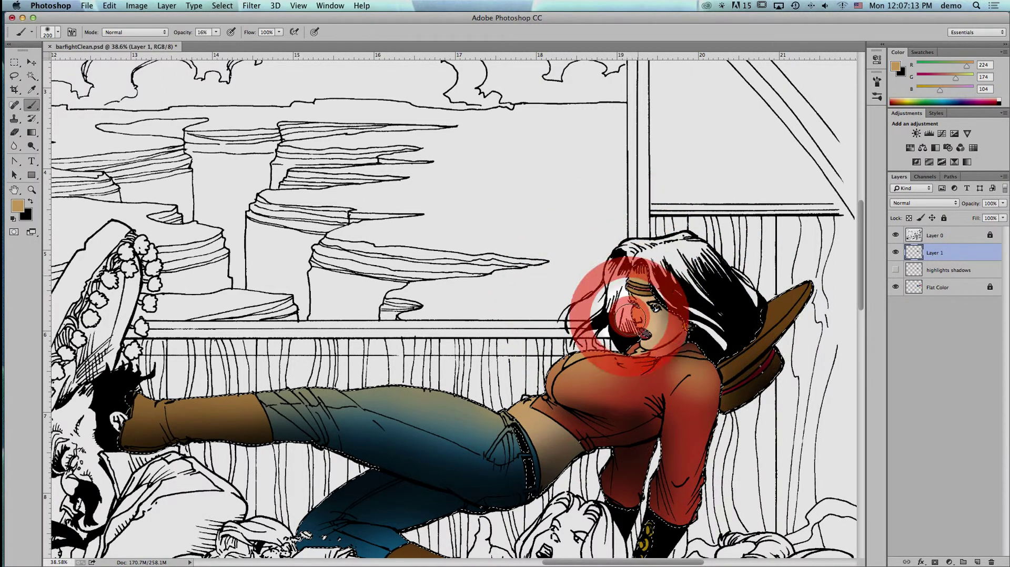
{"action": "key", "text": "space"}
{"action": "left_click_drag", "start_coordinate": [701, 405], "coordinate": [638, 293]}
{"action": "key", "text": "space"}
{"action": "left_click_drag", "start_coordinate": [719, 365], "coordinate": [719, 342]}
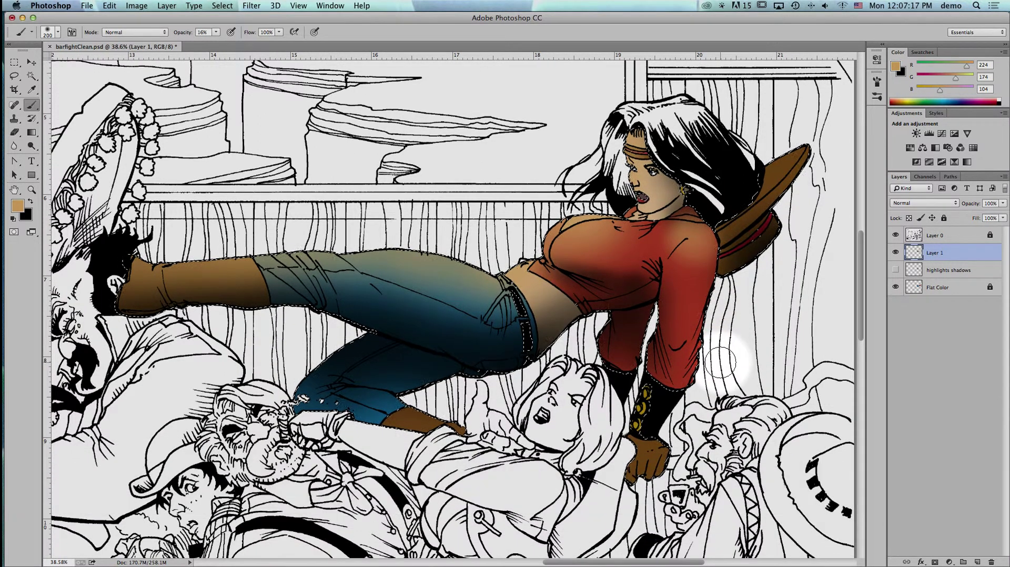
{"action": "key", "text": "super+d"}
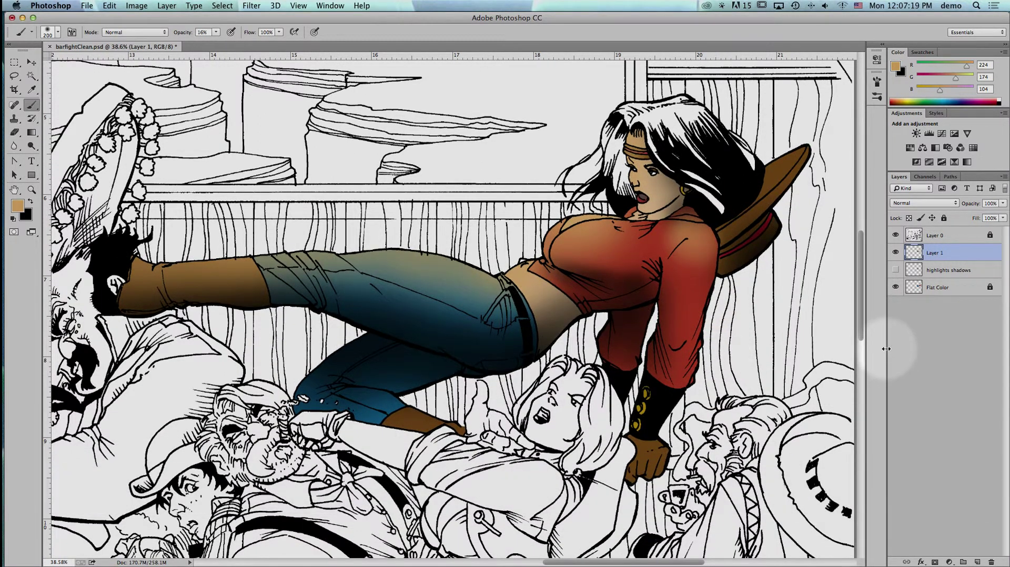
{"action": "key", "text": "super+h"}
- Compare the whole page with and without the shading by hiding Layer 1 and showing it again
{"action": "key", "text": "super+0"}
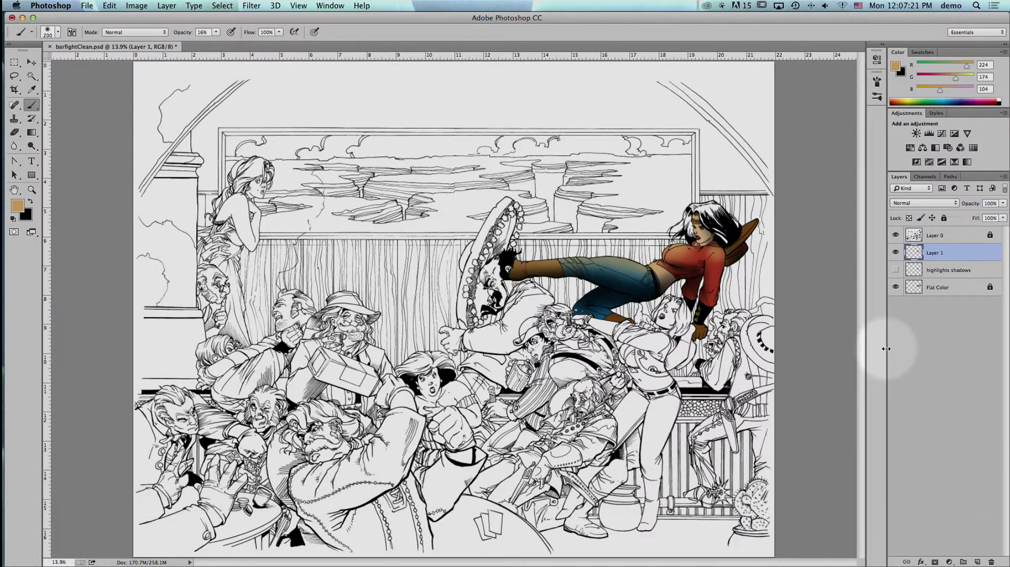
{"action": "left_click", "coordinate": [895, 256]}
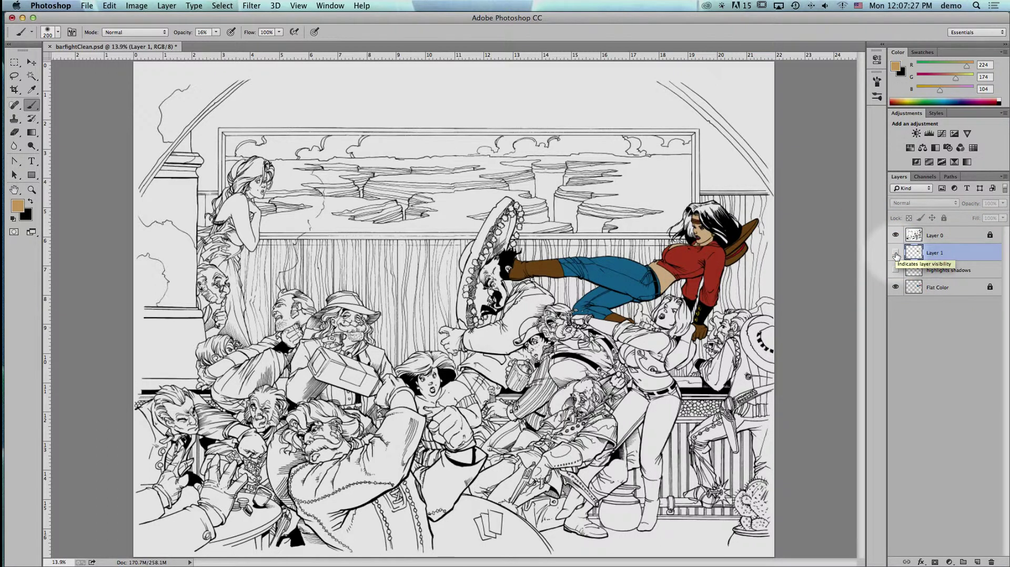
{"action": "left_click", "coordinate": [895, 254]}
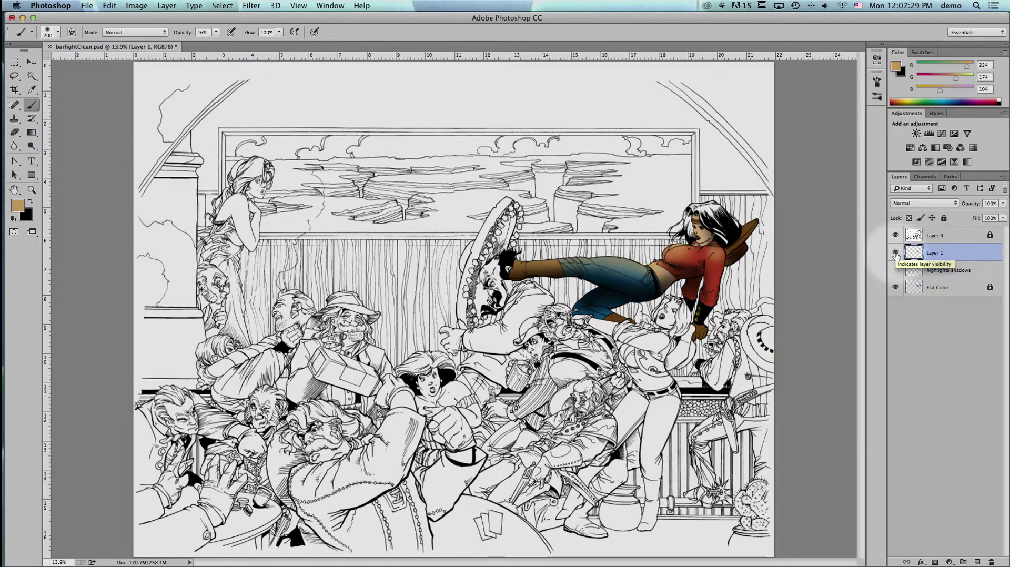
- Brush a faint tan stroke over the crown of the woman's hair, and raise the brush opacity to 100%
{"action": "key", "text": "super+space"}
{"action": "left_click_drag", "start_coordinate": [664, 188], "coordinate": [782, 298]}
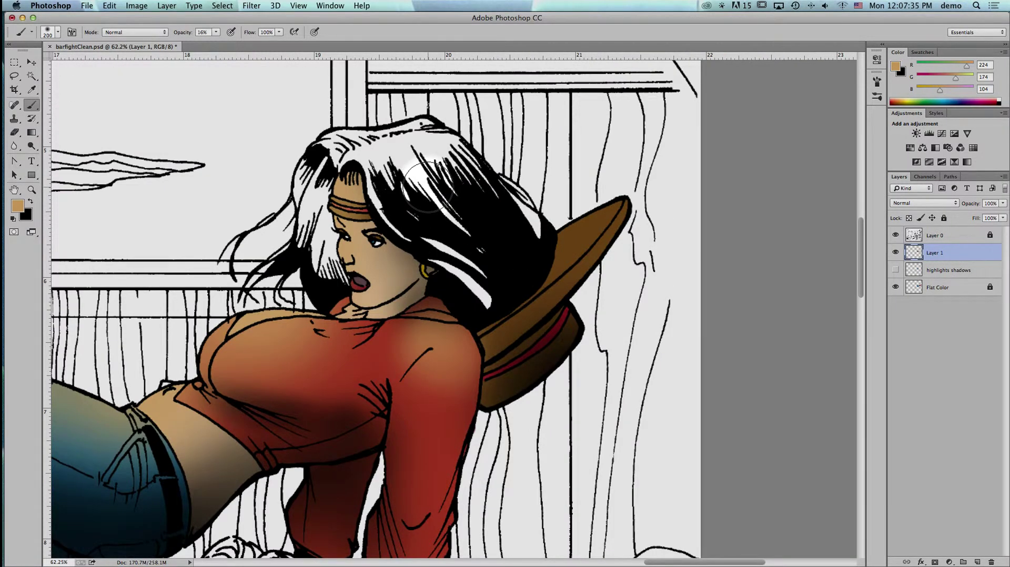
{"action": "mouse_move", "coordinate": [404, 157]}
{"action": "left_mouse_down"}
{"action": "mouse_move", "coordinate": [453, 216]}
{"action": "mouse_move", "coordinate": [437, 211]}
{"action": "left_mouse_up"}
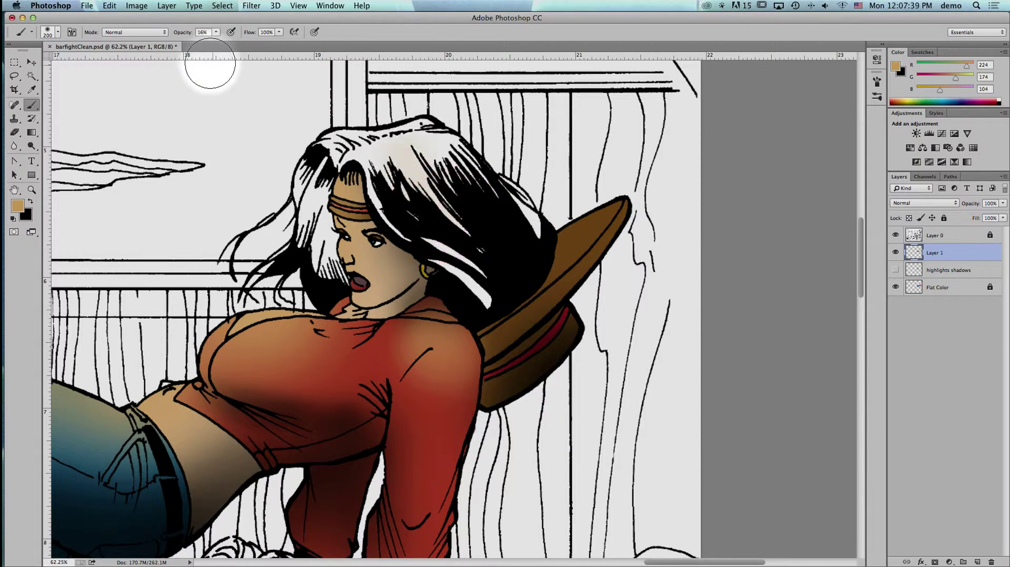
{"action": "left_click_drag", "start_coordinate": [187, 34], "coordinate": [247, 32]}
{"action": "left_click", "coordinate": [411, 150]}
{"action": "mouse_move", "coordinate": [410, 150]}
{"action": "left_mouse_down"}
{"action": "mouse_move", "coordinate": [424, 183]}
{"action": "mouse_move", "coordinate": [454, 208]}
{"action": "left_mouse_up"}
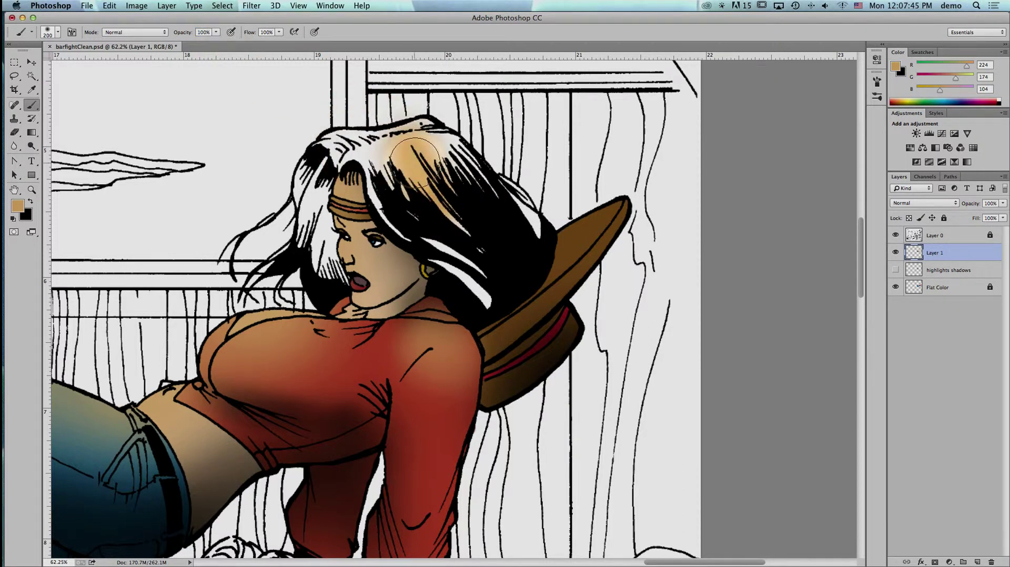
{"action": "key", "text": "super+z"}
- Harden the brush edge, lighten the foreground color to RGB 243, 204, 149 and paint the crown and larger strands of the hair
{"action": "key", "text": "shift"}
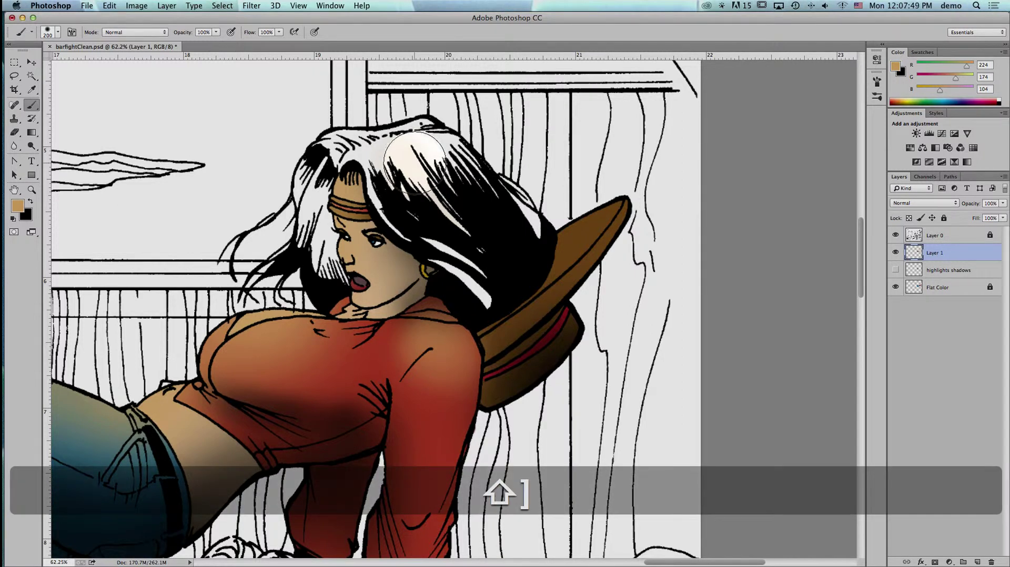
{"action": "left_click", "coordinate": [415, 163]}
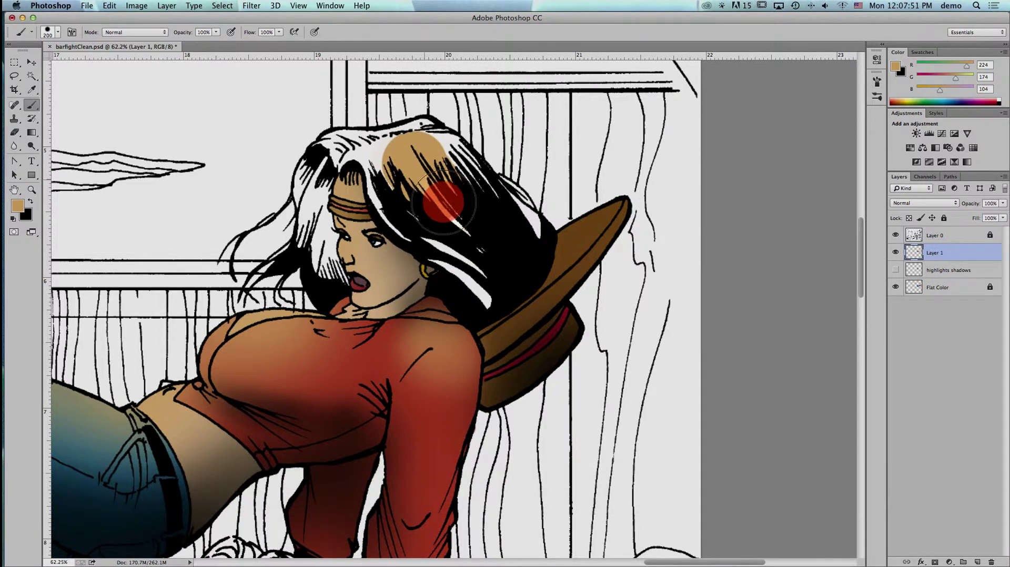
{"action": "scroll", "coordinate": [410, 173], "scroll_direction": "right", "scroll_amount": 3}
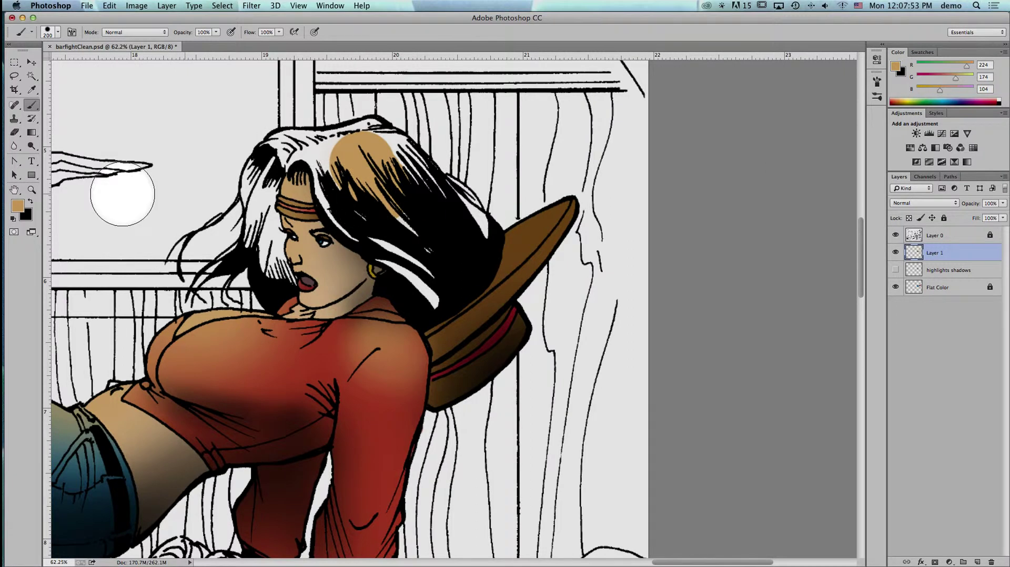
{"action": "left_click", "coordinate": [18, 205]}
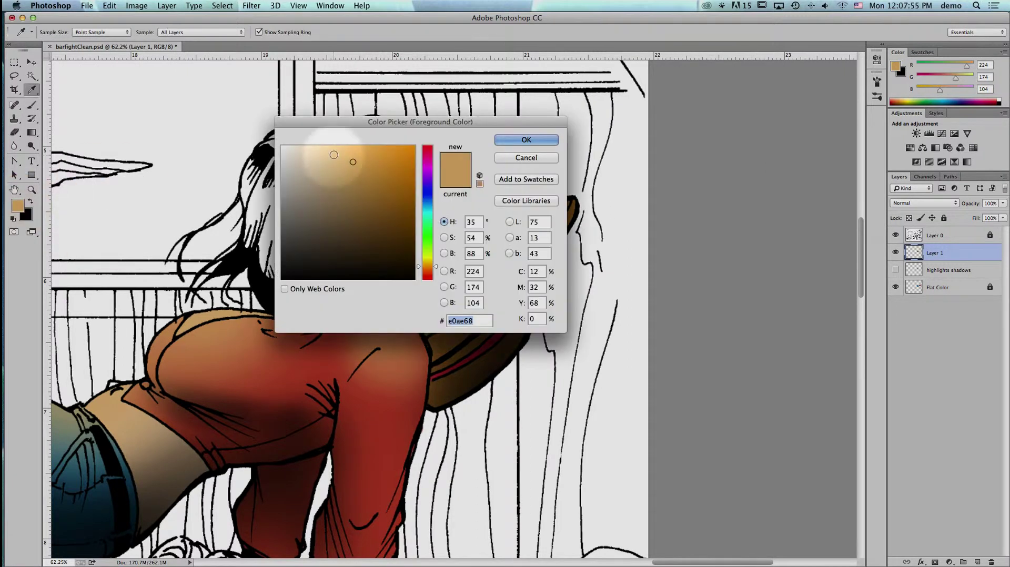
{"action": "left_click", "coordinate": [525, 140]}
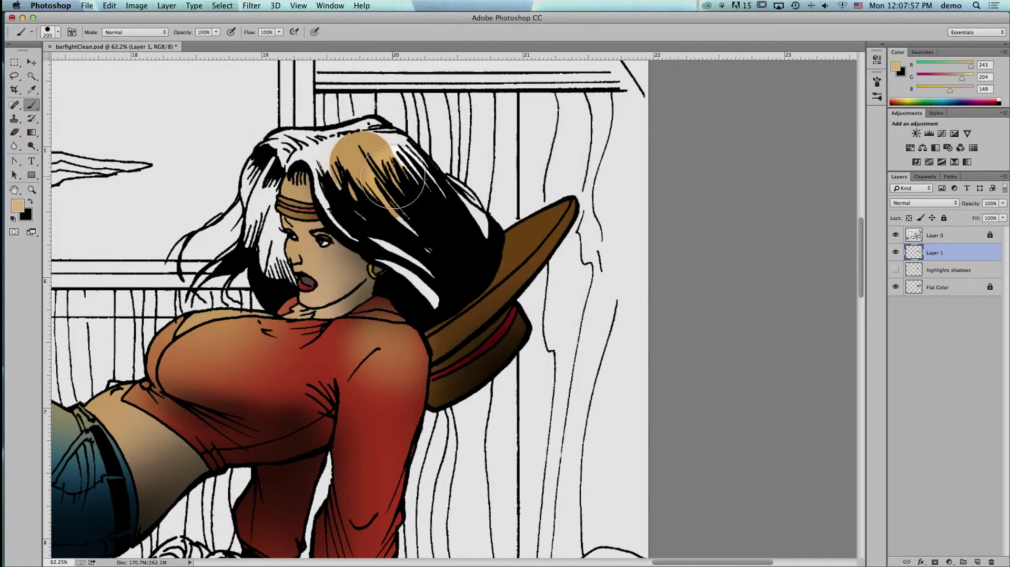
{"action": "mouse_move", "coordinate": [355, 159]}
{"action": "left_mouse_down"}
{"action": "mouse_move", "coordinate": [392, 200]}
{"action": "mouse_move", "coordinate": [382, 164]}
{"action": "mouse_move", "coordinate": [401, 195]}
{"action": "mouse_move", "coordinate": [394, 168]}
{"action": "mouse_move", "coordinate": [421, 209]}
{"action": "left_mouse_up"}
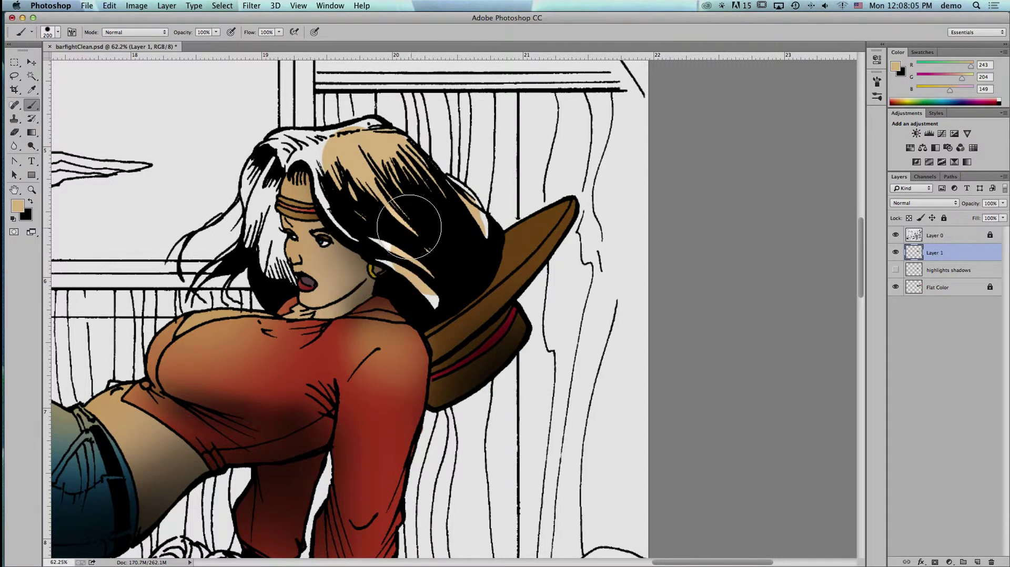
- Reduce the brush in stages to 60 px and fill the hair above the forehead and the thin strands near the earring
{"action": "key", "text": "bracketleft"}
{"action": "key", "text": "bracketleft"}
{"action": "key", "text": "bracketleft"}
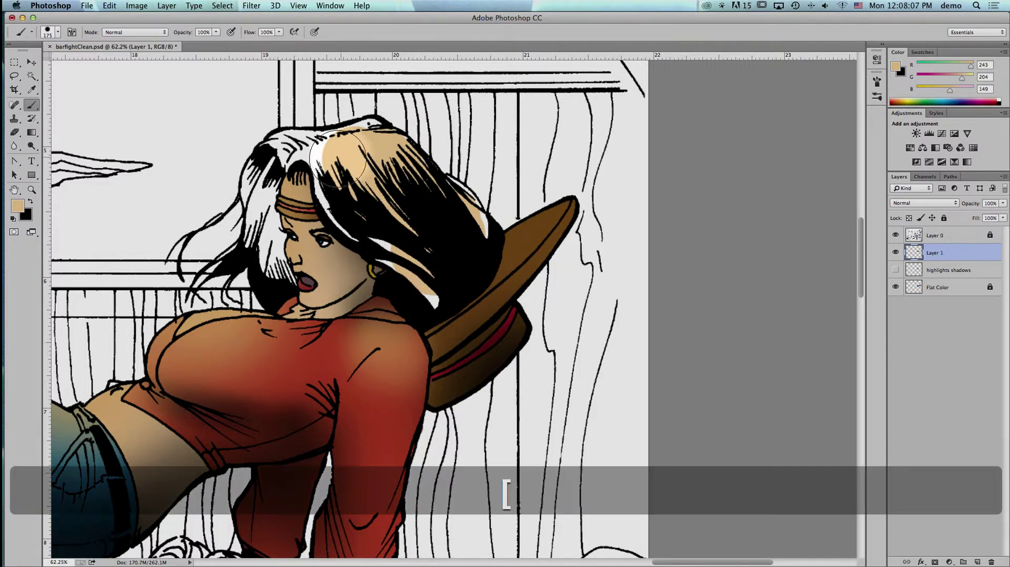
{"action": "mouse_move", "coordinate": [293, 151]}
{"action": "left_mouse_down"}
{"action": "mouse_move", "coordinate": [341, 132]}
{"action": "mouse_move", "coordinate": [330, 153]}
{"action": "left_mouse_up"}
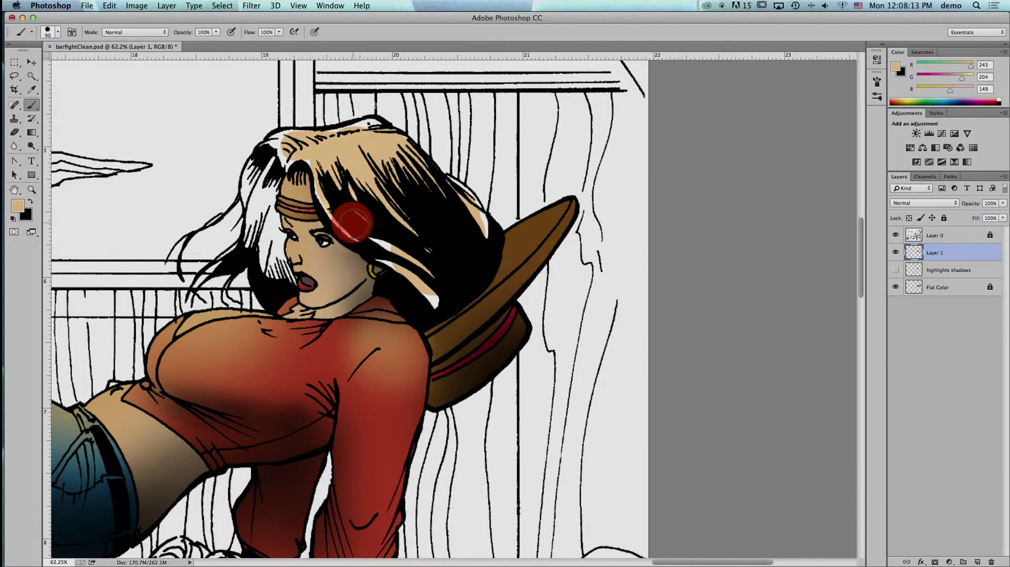
{"action": "key", "text": "bracketleft"}
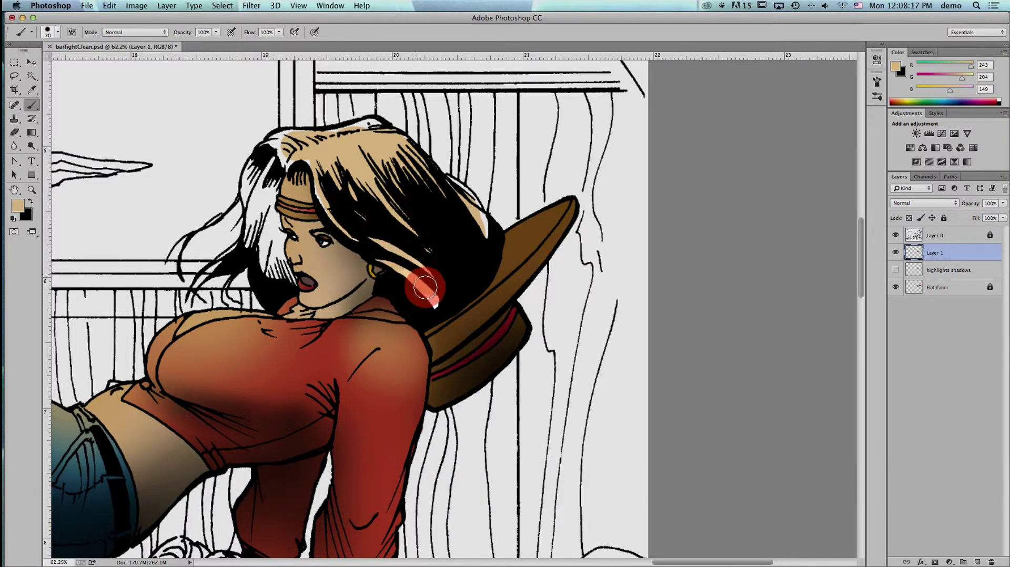
{"action": "left_click_drag", "start_coordinate": [432, 298], "coordinate": [437, 304]}
{"action": "key", "text": "bracketleft"}
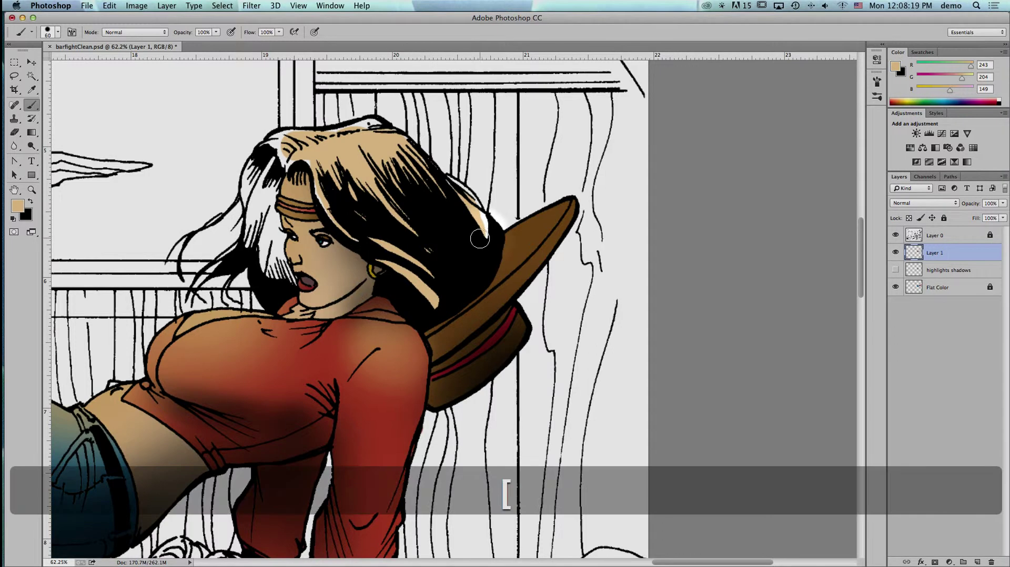
{"action": "mouse_move", "coordinate": [482, 231]}
{"action": "left_mouse_down"}
{"action": "mouse_move", "coordinate": [448, 187]}
{"action": "mouse_move", "coordinate": [507, 226]}
{"action": "left_mouse_up"}
- Reduce the brush to 40 px and fill the narrow white strands at the back of the hair near the hat brim
{"action": "key", "text": "super+space"}
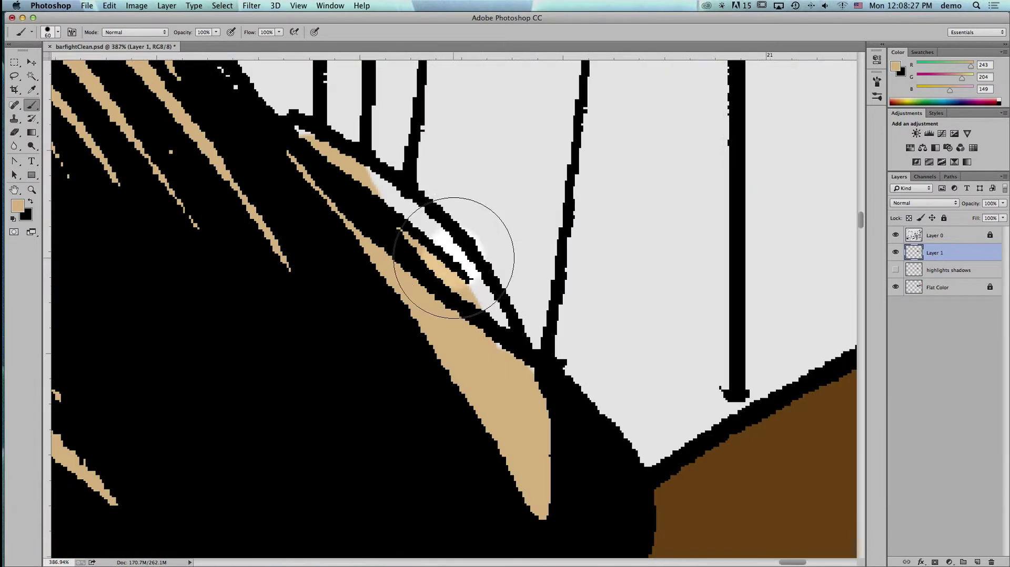
{"action": "key", "text": "bracketleft"}
{"action": "left_click_drag", "start_coordinate": [366, 211], "coordinate": [292, 166]}
{"action": "mouse_move", "coordinate": [389, 230]}
{"action": "left_mouse_down"}
{"action": "mouse_move", "coordinate": [405, 259]}
{"action": "mouse_move", "coordinate": [446, 293]}
{"action": "mouse_move", "coordinate": [470, 340]}
{"action": "left_mouse_up"}
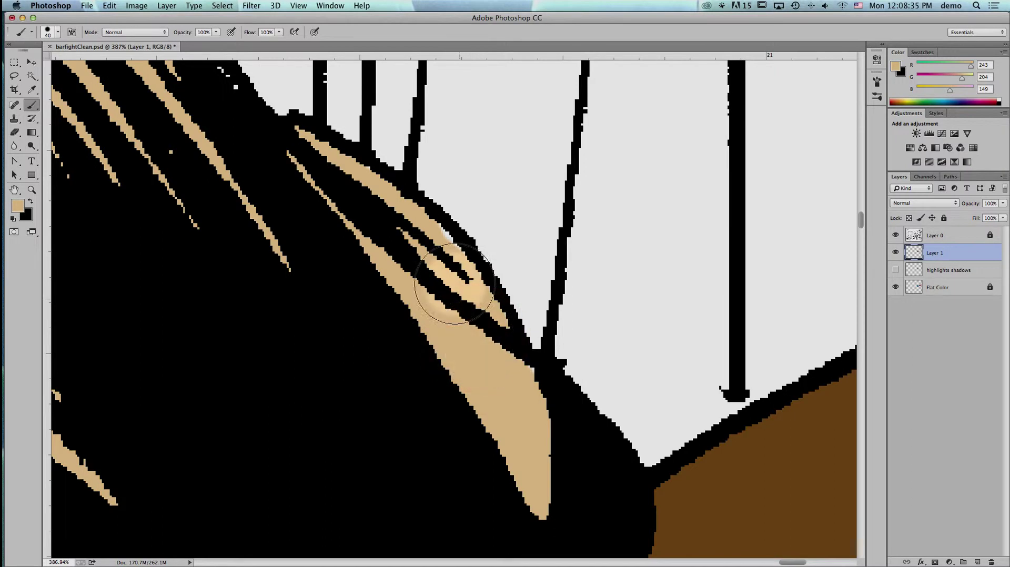
{"action": "left_click_drag", "start_coordinate": [434, 262], "coordinate": [436, 263]}
{"action": "left_click_drag", "start_coordinate": [500, 392], "coordinate": [548, 435]}
- Fill the remaining white gaps between the ink strokes across the crown and along the parting above the forehead
{"action": "key", "text": "space"}
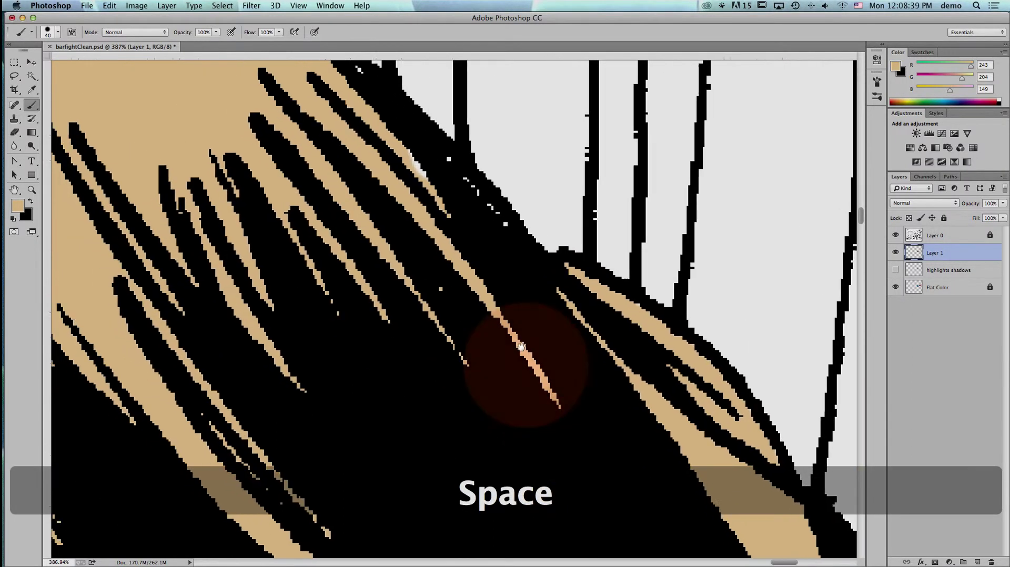
{"action": "mouse_move", "coordinate": [420, 180]}
{"action": "left_mouse_down"}
{"action": "mouse_move", "coordinate": [473, 237]}
{"action": "mouse_move", "coordinate": [462, 264]}
{"action": "left_mouse_up"}
{"action": "key", "text": "space"}
{"action": "left_click_drag", "start_coordinate": [357, 208], "coordinate": [537, 388]}
{"action": "left_click", "coordinate": [508, 254]}
{"action": "mouse_move", "coordinate": [513, 266]}
{"action": "left_mouse_down"}
{"action": "mouse_move", "coordinate": [401, 200]}
{"action": "mouse_move", "coordinate": [391, 181]}
{"action": "mouse_move", "coordinate": [404, 200]}
{"action": "mouse_move", "coordinate": [392, 211]}
{"action": "mouse_move", "coordinate": [576, 277]}
{"action": "mouse_move", "coordinate": [649, 282]}
{"action": "mouse_move", "coordinate": [584, 206]}
{"action": "mouse_move", "coordinate": [548, 192]}
{"action": "mouse_move", "coordinate": [200, 268]}
{"action": "left_mouse_up"}
{"action": "key", "text": "space"}
{"action": "left_click", "coordinate": [571, 201]}
{"action": "key", "text": "space"}
{"action": "mouse_move", "coordinate": [470, 243]}
{"action": "left_mouse_down"}
{"action": "mouse_move", "coordinate": [585, 242]}
{"action": "mouse_move", "coordinate": [350, 232]}
{"action": "mouse_move", "coordinate": [270, 263]}
{"action": "mouse_move", "coordinate": [209, 324]}
{"action": "mouse_move", "coordinate": [309, 340]}
{"action": "mouse_move", "coordinate": [313, 413]}
{"action": "mouse_move", "coordinate": [387, 395]}
{"action": "mouse_move", "coordinate": [530, 387]}
{"action": "mouse_move", "coordinate": [507, 383]}
{"action": "mouse_move", "coordinate": [516, 329]}
{"action": "mouse_move", "coordinate": [496, 126]}
{"action": "left_mouse_up"}
{"action": "left_click", "coordinate": [507, 410]}
{"action": "mouse_move", "coordinate": [505, 173]}
{"action": "left_mouse_down"}
{"action": "mouse_move", "coordinate": [515, 280]}
{"action": "mouse_move", "coordinate": [533, 273]}
{"action": "mouse_move", "coordinate": [552, 361]}
{"action": "mouse_move", "coordinate": [591, 419]}
{"action": "left_mouse_up"}
{"action": "key", "text": "space"}
{"action": "mouse_move", "coordinate": [545, 335]}
{"action": "left_mouse_down"}
{"action": "mouse_move", "coordinate": [482, 223]}
{"action": "mouse_move", "coordinate": [510, 301]}
{"action": "mouse_move", "coordinate": [567, 378]}
{"action": "mouse_move", "coordinate": [656, 429]}
{"action": "left_mouse_up"}
{"action": "key", "text": "space"}
{"action": "mouse_move", "coordinate": [581, 226]}
{"action": "left_mouse_down"}
{"action": "mouse_move", "coordinate": [676, 419]}
{"action": "mouse_move", "coordinate": [616, 202]}
{"action": "mouse_move", "coordinate": [669, 207]}
{"action": "left_mouse_up"}
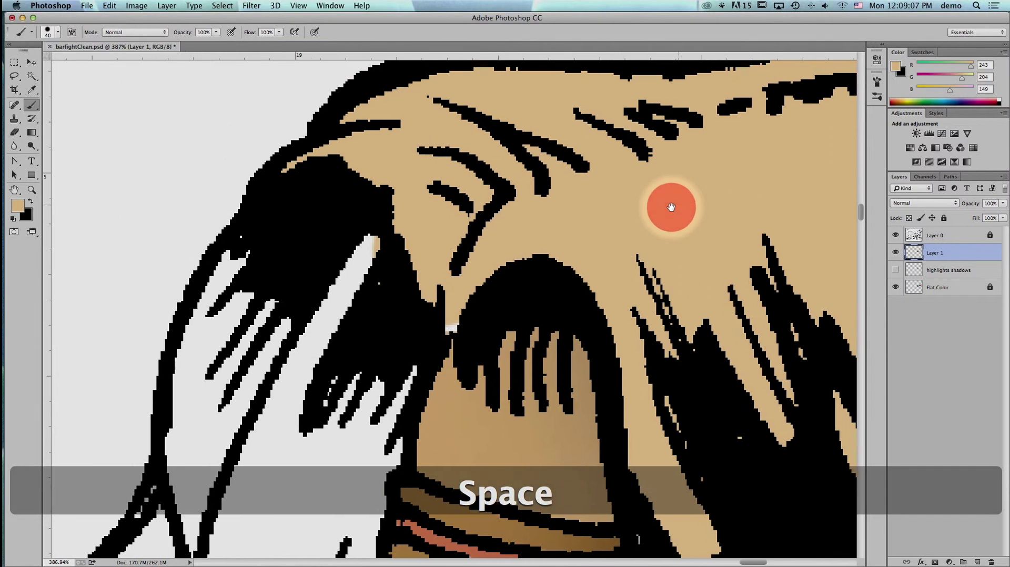
- Paint the front locks beside the forehead and headband with the light tan
{"action": "mouse_move", "coordinate": [383, 270]}
{"action": "left_mouse_down"}
{"action": "mouse_move", "coordinate": [326, 310]}
{"action": "mouse_move", "coordinate": [280, 429]}
{"action": "left_mouse_up"}
{"action": "key", "text": "space"}
{"action": "mouse_move", "coordinate": [315, 335]}
{"action": "left_mouse_down"}
{"action": "mouse_move", "coordinate": [351, 256]}
{"action": "mouse_move", "coordinate": [375, 145]}
{"action": "mouse_move", "coordinate": [420, 152]}
{"action": "mouse_move", "coordinate": [390, 291]}
{"action": "mouse_move", "coordinate": [462, 134]}
{"action": "left_mouse_up"}
{"action": "mouse_move", "coordinate": [435, 203]}
{"action": "left_mouse_down"}
{"action": "mouse_move", "coordinate": [411, 218]}
{"action": "mouse_move", "coordinate": [426, 253]}
{"action": "mouse_move", "coordinate": [413, 309]}
{"action": "mouse_move", "coordinate": [418, 336]}
{"action": "mouse_move", "coordinate": [451, 370]}
{"action": "mouse_move", "coordinate": [418, 307]}
{"action": "mouse_move", "coordinate": [390, 51]}
{"action": "mouse_move", "coordinate": [416, 137]}
{"action": "mouse_move", "coordinate": [358, 101]}
{"action": "mouse_move", "coordinate": [326, 144]}
{"action": "mouse_move", "coordinate": [326, 337]}
{"action": "mouse_move", "coordinate": [358, 402]}
{"action": "mouse_move", "coordinate": [376, 407]}
{"action": "mouse_move", "coordinate": [361, 361]}
{"action": "mouse_move", "coordinate": [379, 413]}
{"action": "mouse_move", "coordinate": [407, 407]}
{"action": "mouse_move", "coordinate": [367, 141]}
{"action": "mouse_move", "coordinate": [403, 212]}
{"action": "mouse_move", "coordinate": [431, 175]}
{"action": "mouse_move", "coordinate": [457, 169]}
{"action": "mouse_move", "coordinate": [442, 166]}
{"action": "mouse_move", "coordinate": [438, 205]}
{"action": "mouse_move", "coordinate": [440, 313]}
{"action": "mouse_move", "coordinate": [453, 353]}
{"action": "left_mouse_up"}
{"action": "key", "text": "space"}
- Reduce the brush to 25 px and fill the fine hair strands beside the cheek, nose and mouth
{"action": "key", "text": "bracketleft"}
{"action": "key", "text": "bracketleft"}
{"action": "key", "text": "bracketleft"}
{"action": "mouse_move", "coordinate": [456, 310]}
{"action": "left_mouse_down"}
{"action": "mouse_move", "coordinate": [484, 442]}
{"action": "mouse_move", "coordinate": [474, 454]}
{"action": "mouse_move", "coordinate": [482, 421]}
{"action": "left_mouse_up"}
{"action": "left_click_drag", "start_coordinate": [492, 368], "coordinate": [510, 493]}
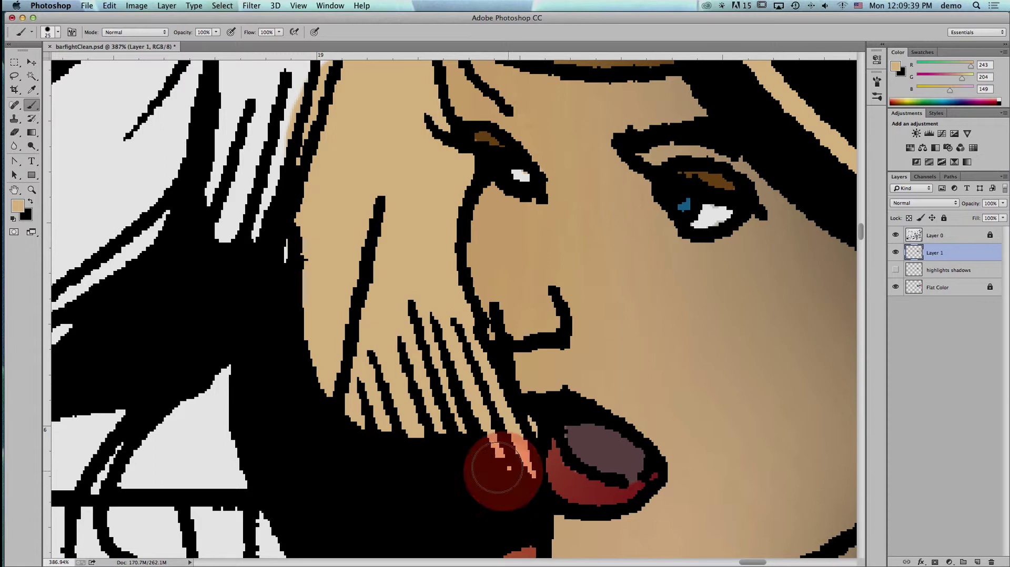
{"action": "key", "text": "space"}
{"action": "left_click_drag", "start_coordinate": [406, 315], "coordinate": [480, 446]}
{"action": "mouse_move", "coordinate": [374, 157]}
{"action": "left_mouse_down"}
{"action": "mouse_move", "coordinate": [343, 377]}
{"action": "mouse_move", "coordinate": [315, 411]}
{"action": "mouse_move", "coordinate": [326, 192]}
{"action": "mouse_move", "coordinate": [367, 74]}
{"action": "mouse_move", "coordinate": [384, 177]}
{"action": "mouse_move", "coordinate": [407, 218]}
{"action": "mouse_move", "coordinate": [360, 465]}
{"action": "mouse_move", "coordinate": [368, 445]}
{"action": "left_mouse_up"}
{"action": "key", "text": "space"}
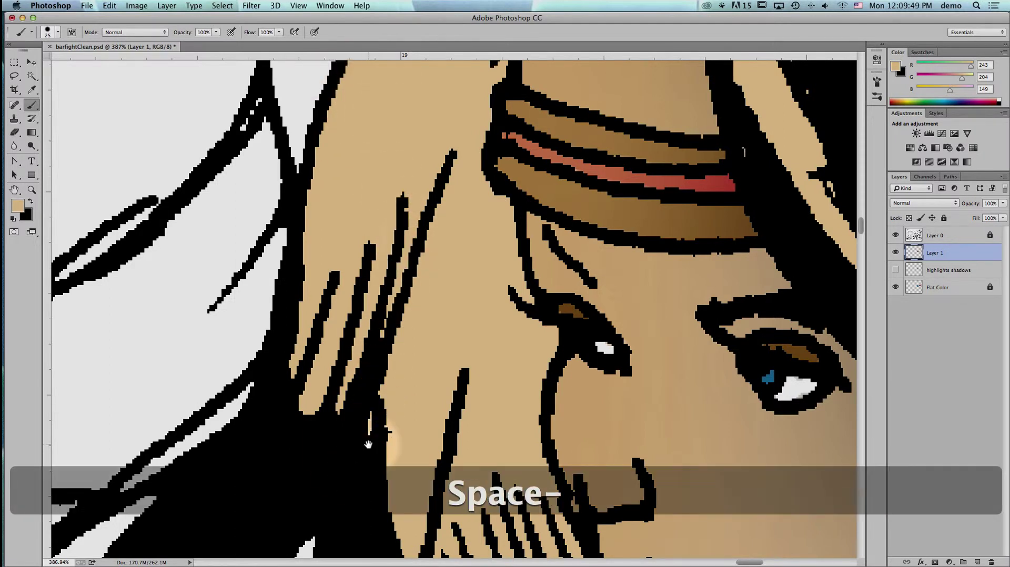
- Check the hair for missed spots and touch up the white gaps in the front locks near the parting
{"action": "key", "text": "super+minus"}
{"action": "key", "text": "super+minus"}
{"action": "key", "text": "super+minus"}
{"action": "key", "text": "super+minus"}
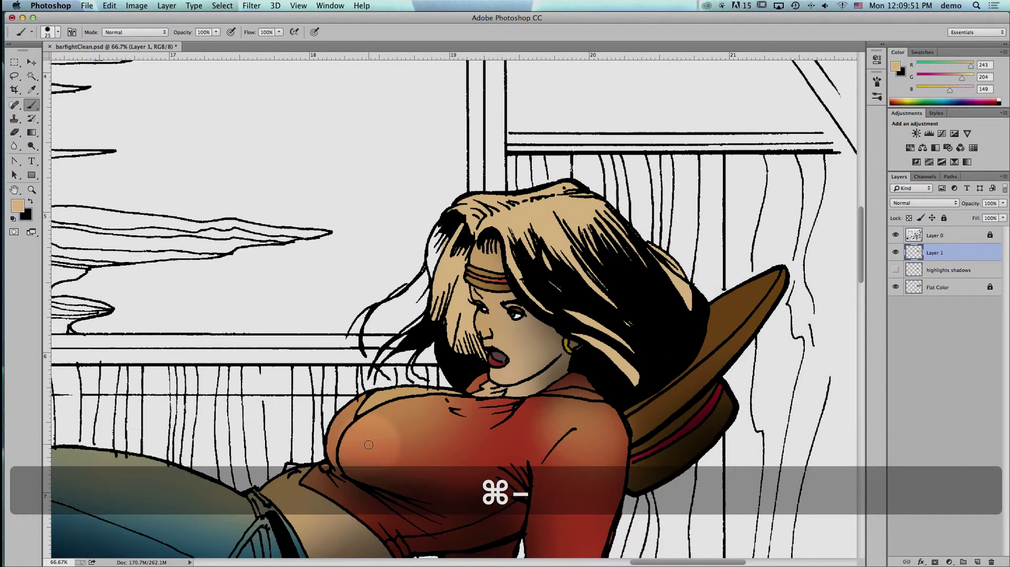
{"action": "key", "text": "space"}
{"action": "left_click_drag", "start_coordinate": [455, 208], "coordinate": [435, 203]}
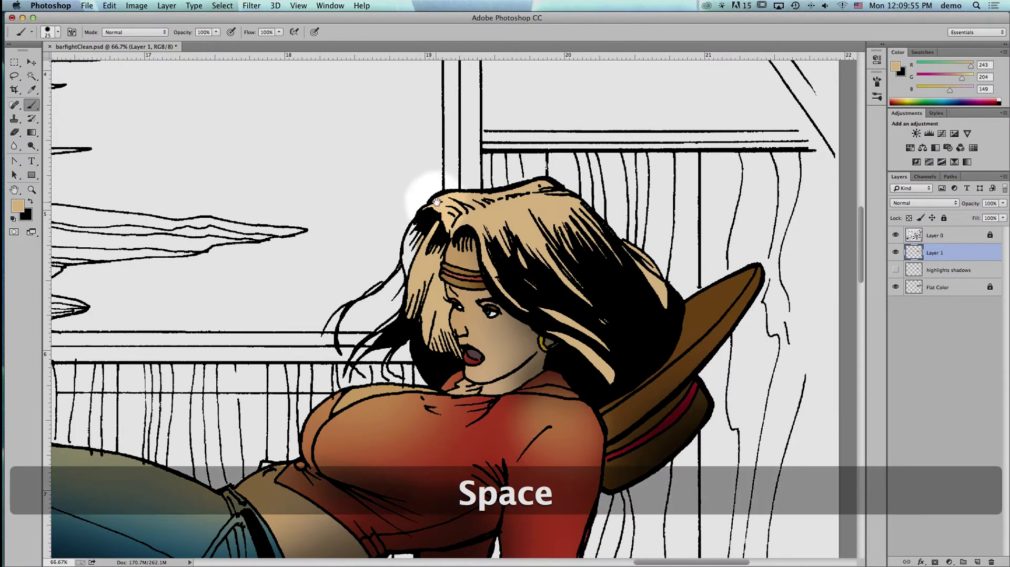
{"action": "key", "text": "super+space"}
{"action": "left_click_drag", "start_coordinate": [441, 196], "coordinate": [362, 344]}
{"action": "left_click", "coordinate": [503, 246]}
{"action": "mouse_move", "coordinate": [500, 191]}
{"action": "left_mouse_down"}
{"action": "mouse_move", "coordinate": [484, 270]}
{"action": "mouse_move", "coordinate": [509, 151]}
{"action": "mouse_move", "coordinate": [476, 206]}
{"action": "mouse_move", "coordinate": [473, 198]}
{"action": "mouse_move", "coordinate": [466, 288]}
{"action": "mouse_move", "coordinate": [463, 232]}
{"action": "mouse_move", "coordinate": [499, 156]}
{"action": "left_mouse_up"}
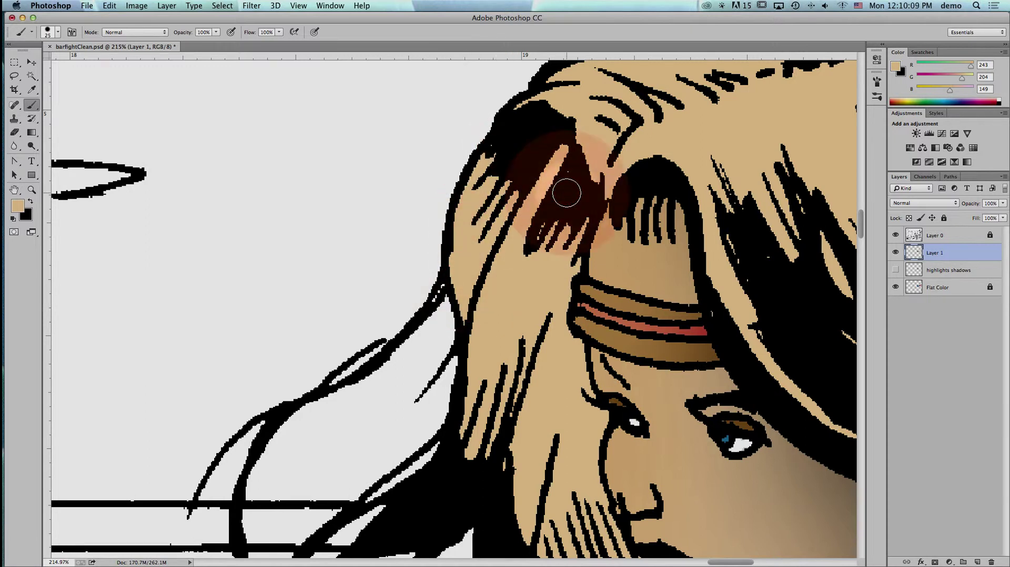
- Review the colored figure close up, hiding the Layer 0 line art and showing it again to inspect the painted colors
{"action": "key", "text": "super+minus"}
{"action": "key", "text": "super+minus"}
{"action": "key", "text": "super+minus"}
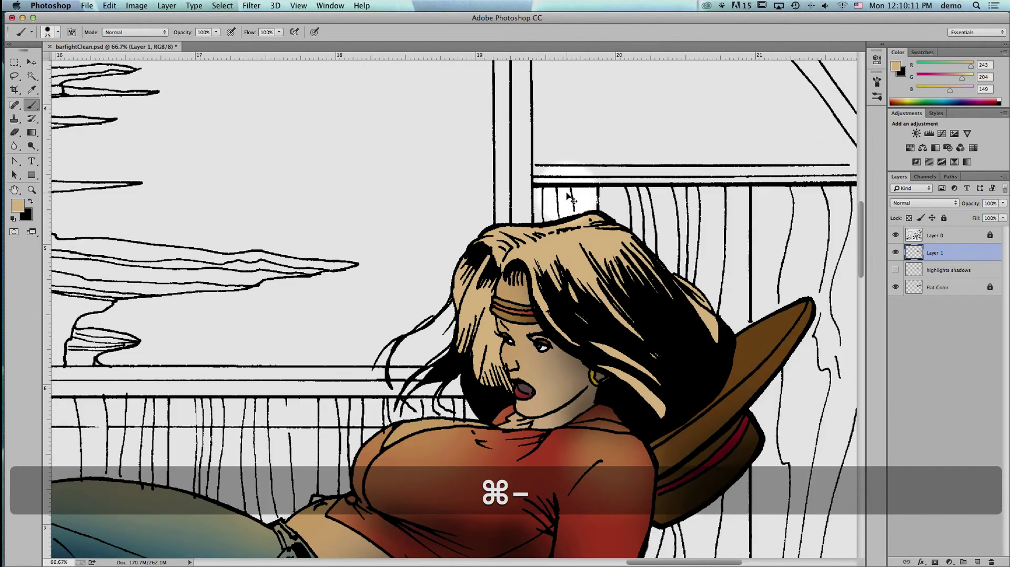
{"action": "key", "text": "super+space"}
{"action": "left_click_drag", "start_coordinate": [536, 198], "coordinate": [514, 184]}
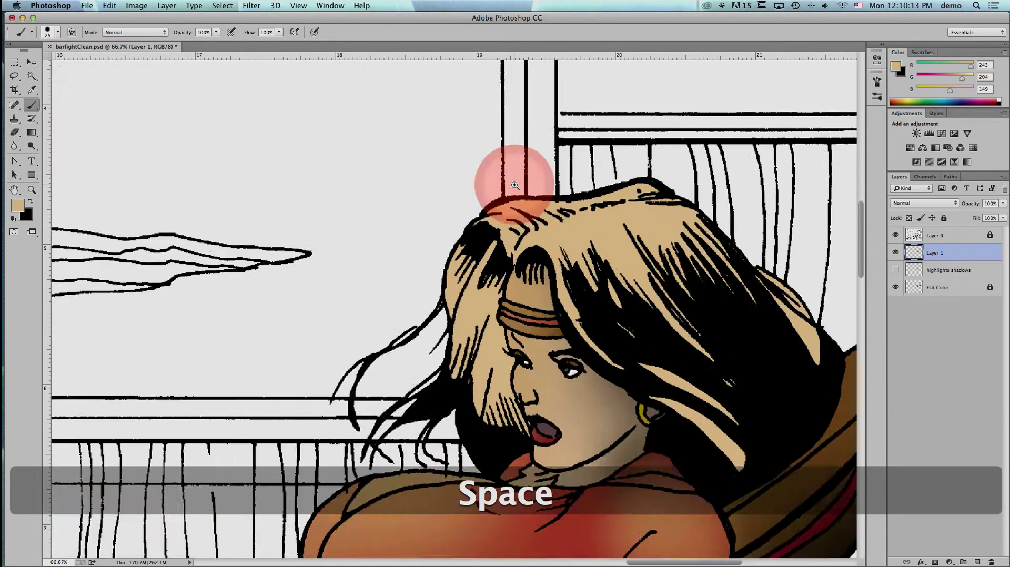
{"action": "key", "text": "super+0"}
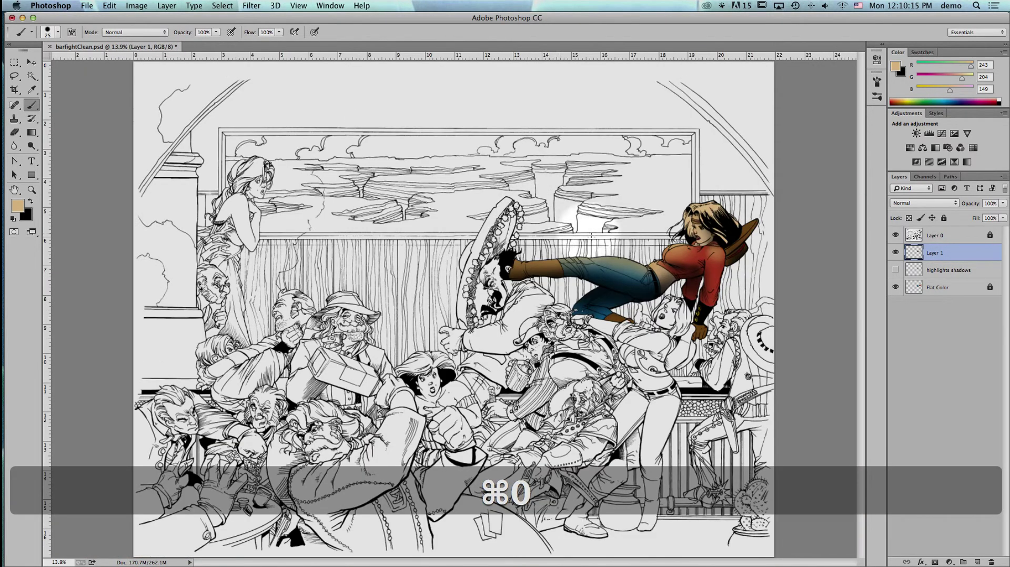
{"action": "key", "text": "super+space"}
{"action": "left_click_drag", "start_coordinate": [505, 179], "coordinate": [763, 318]}
{"action": "left_click_drag", "start_coordinate": [739, 291], "coordinate": [718, 241]}
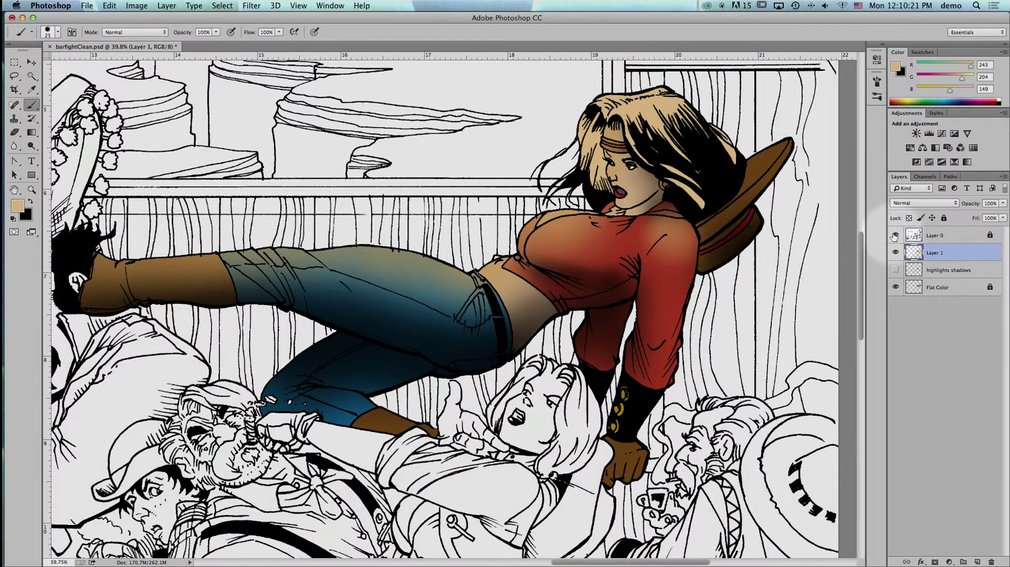
{"action": "left_click", "coordinate": [895, 235]}
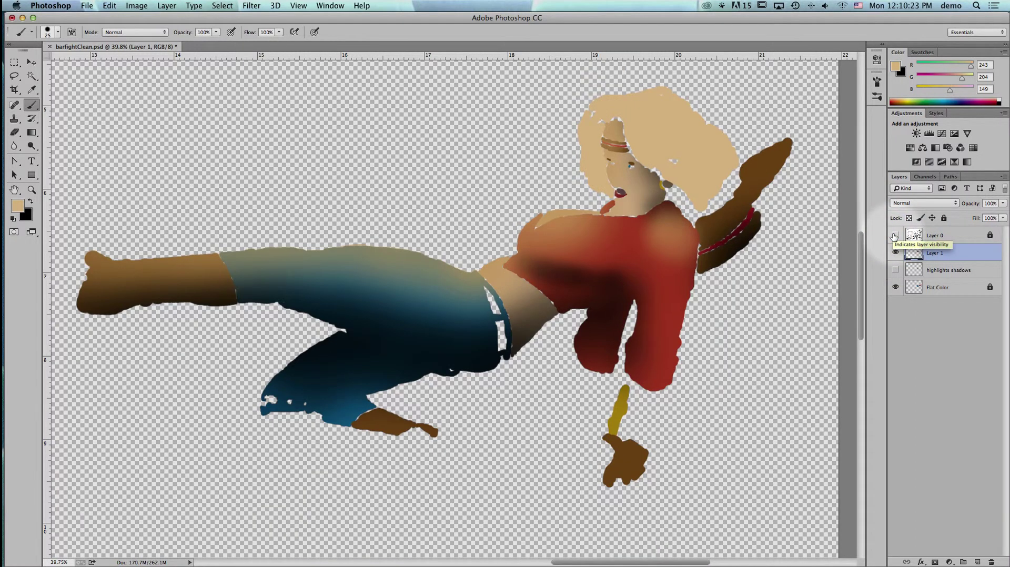
{"action": "left_click", "coordinate": [894, 235]}
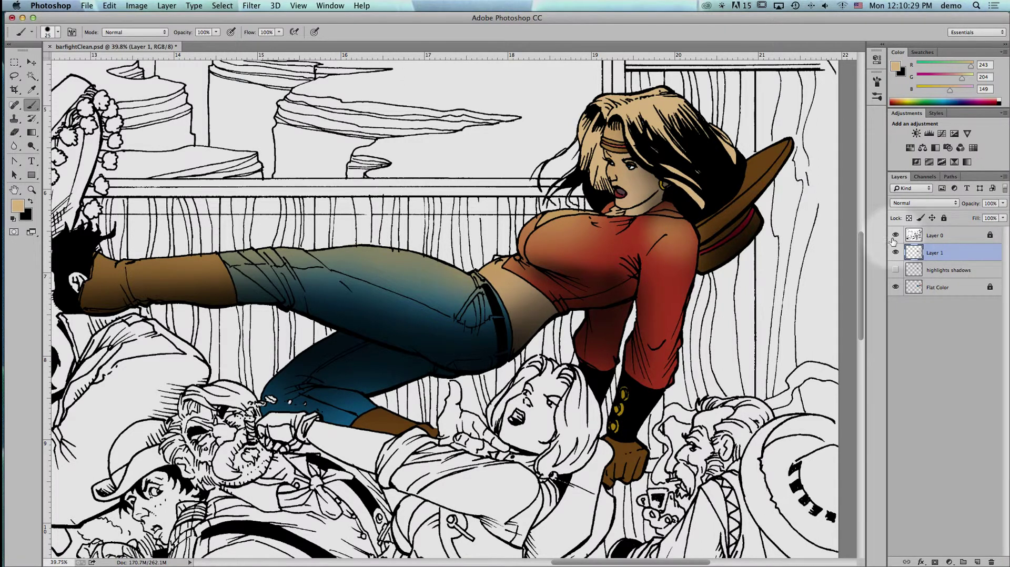
- Hide the Layer 0 line art and try to select the blonde hair with the Magic Wand
{"action": "scroll", "coordinate": [895, 237], "scroll_direction": "up", "scroll_amount": 1}
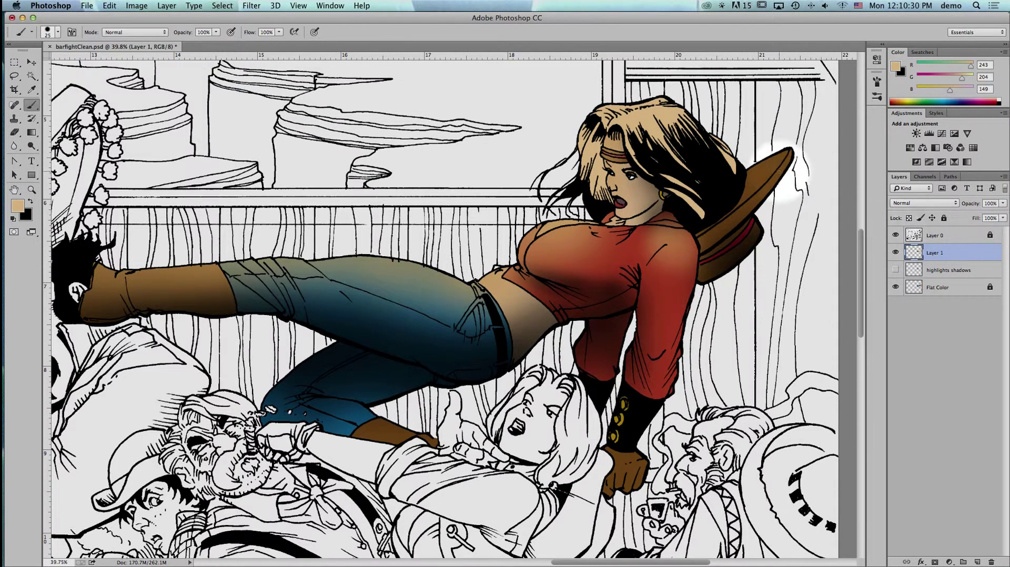
{"action": "left_click", "coordinate": [895, 235]}
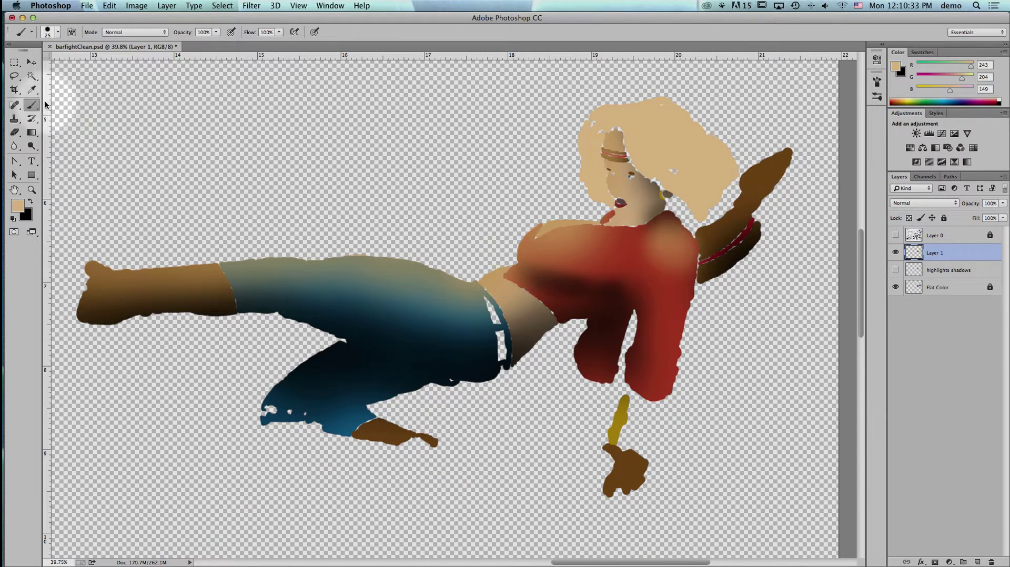
{"action": "left_click", "coordinate": [31, 76]}
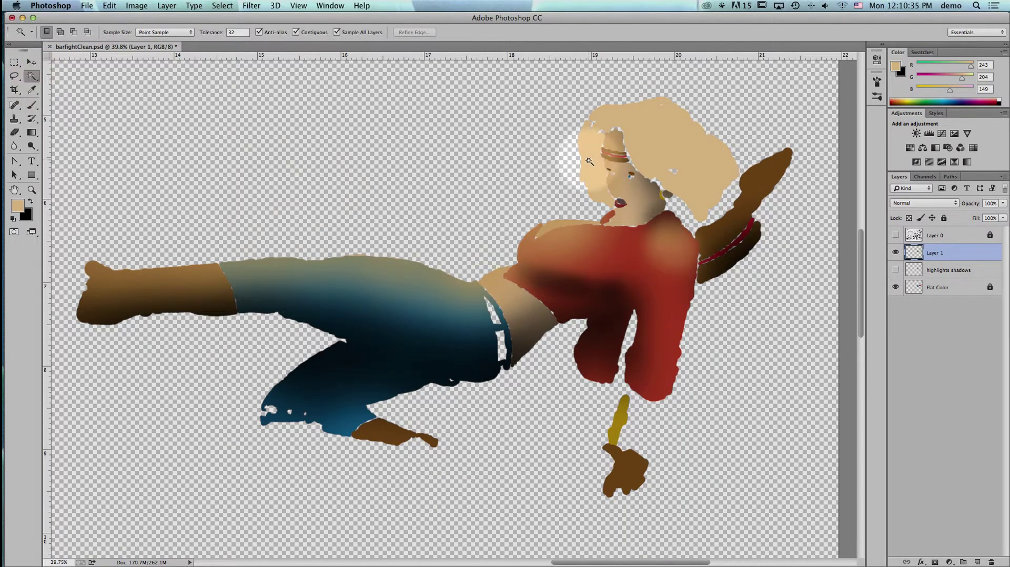
{"action": "left_click", "coordinate": [659, 146]}
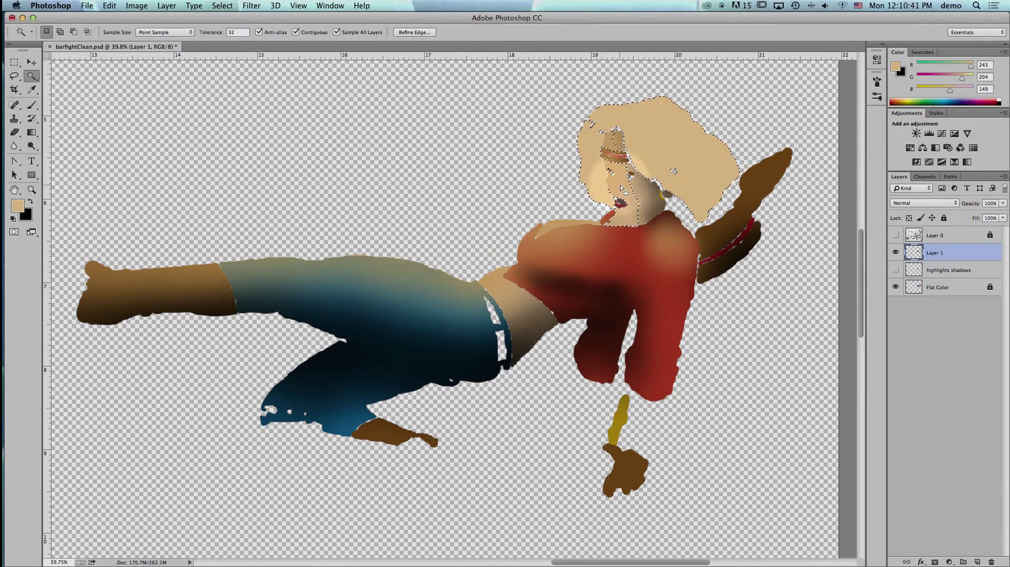
- Reselect only the hair using a Magic Wand tolerance of 10, and show the Layer 0 line art again
{"action": "left_click", "coordinate": [237, 32]}
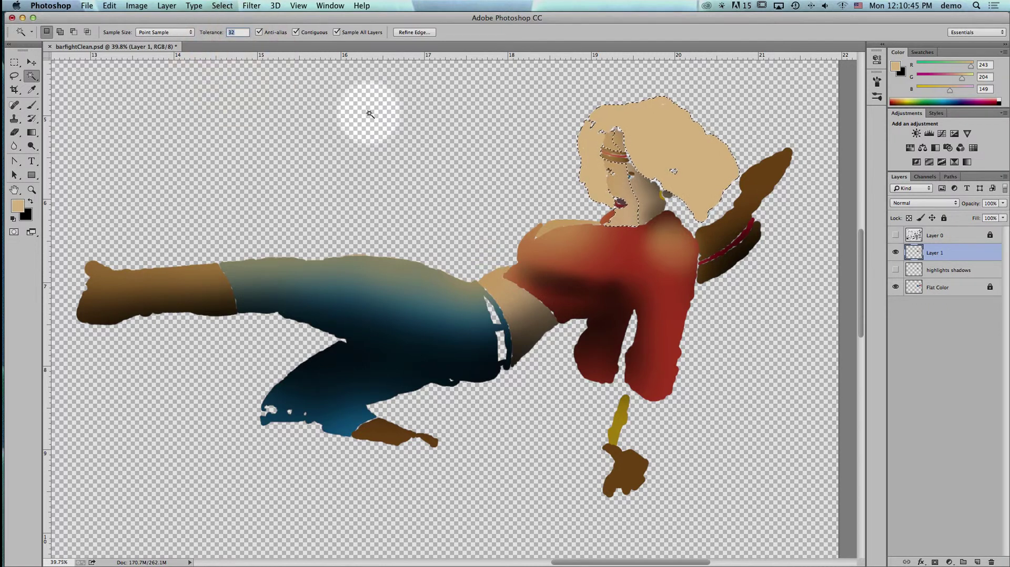
{"action": "type", "text": "10"}
{"action": "key", "text": "Return"}
{"action": "key", "text": "super+d"}
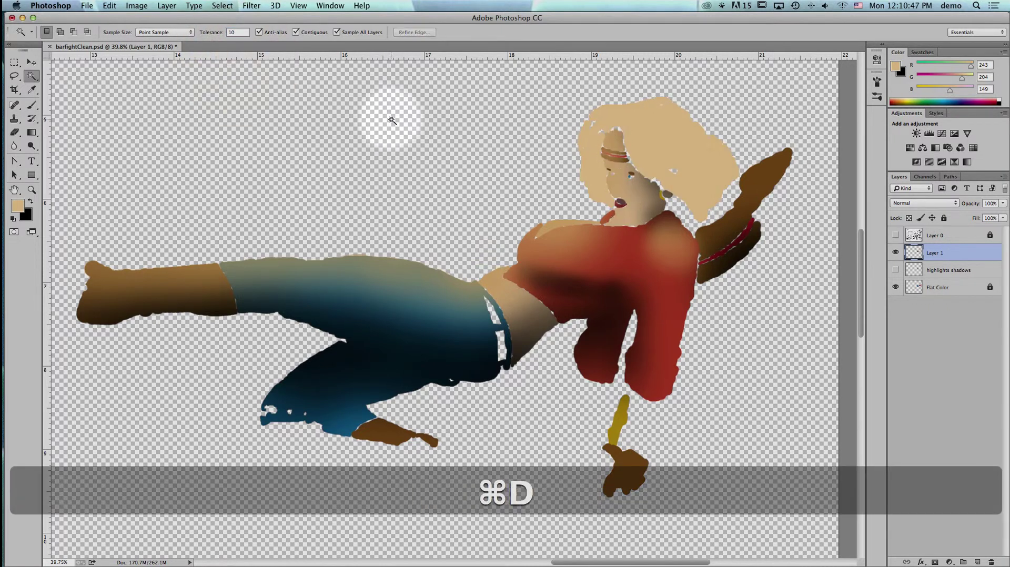
{"action": "left_click", "coordinate": [655, 137]}
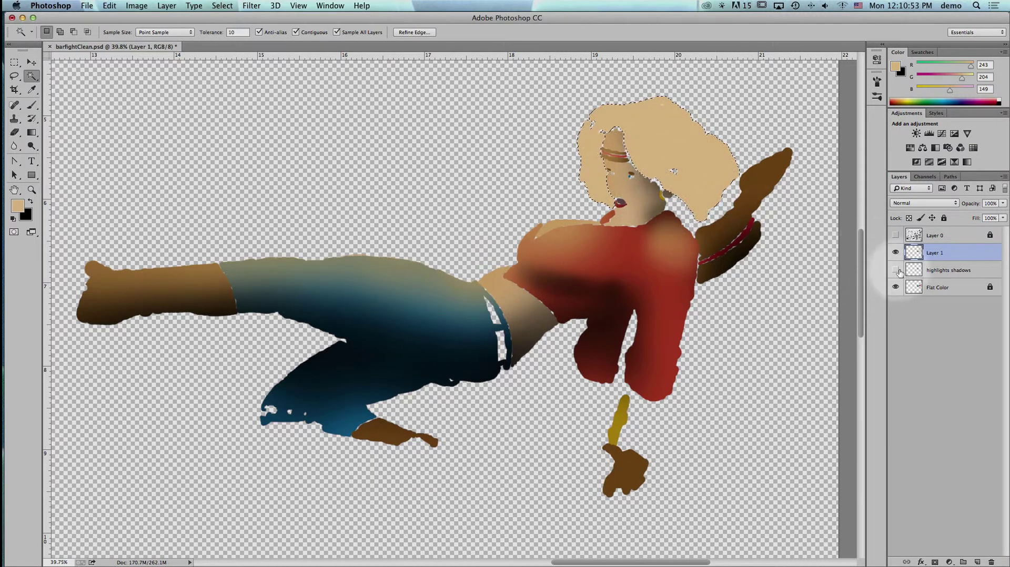
{"action": "left_click", "coordinate": [894, 235]}
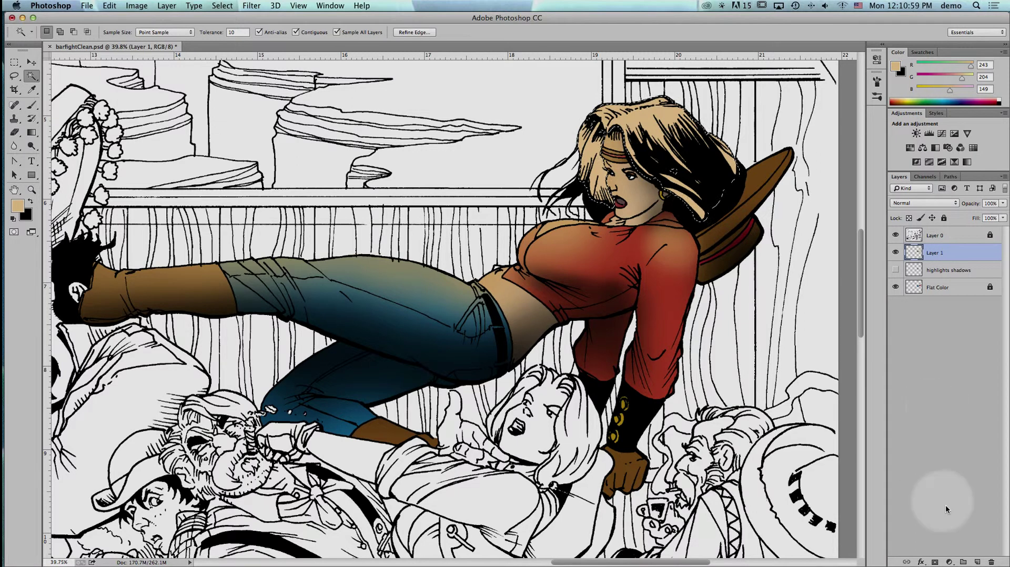
- Add a Hue/Saturation adjustment layer for the selected hair and raise its lightness to +42
{"action": "scroll", "coordinate": [942, 558], "scroll_direction": "down", "scroll_amount": 1}
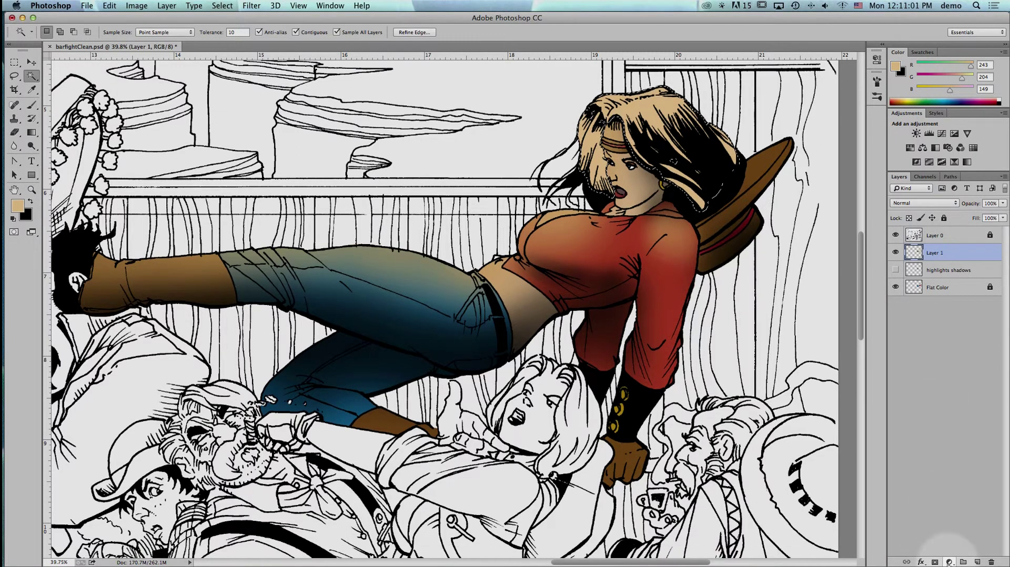
{"action": "left_click", "coordinate": [949, 562]}
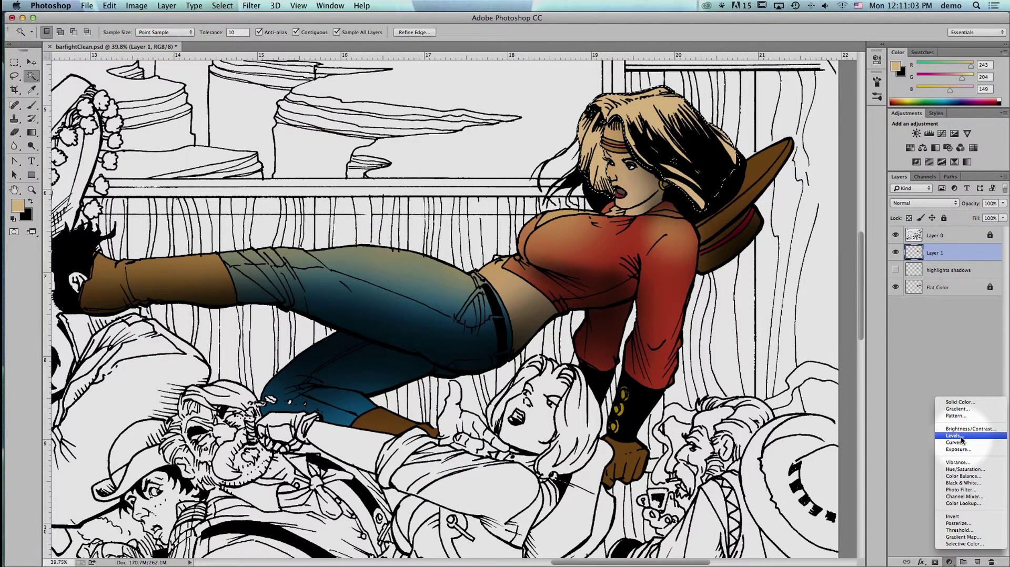
{"action": "left_click", "coordinate": [976, 470]}
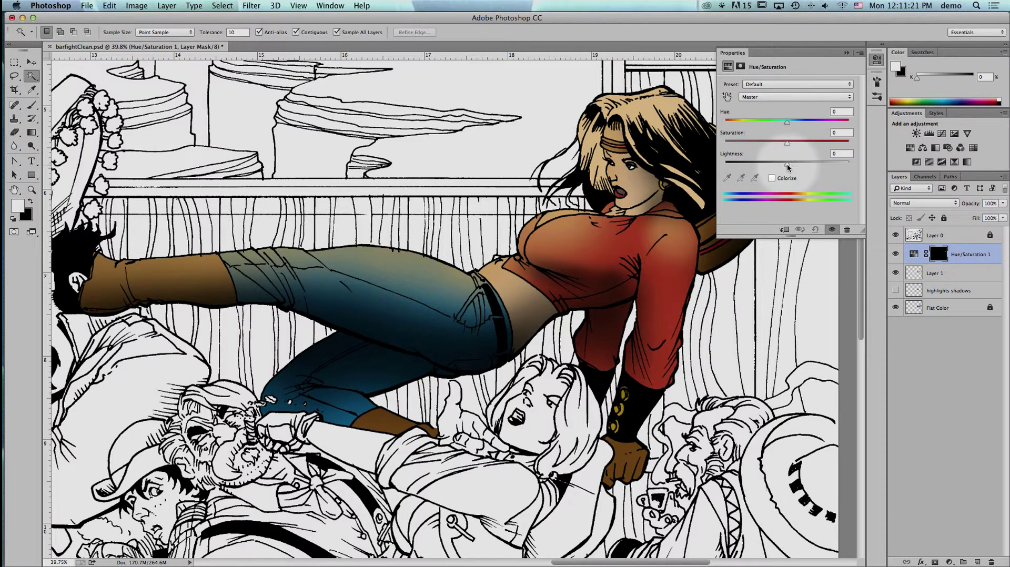
{"action": "left_click_drag", "start_coordinate": [786, 163], "coordinate": [790, 165]}
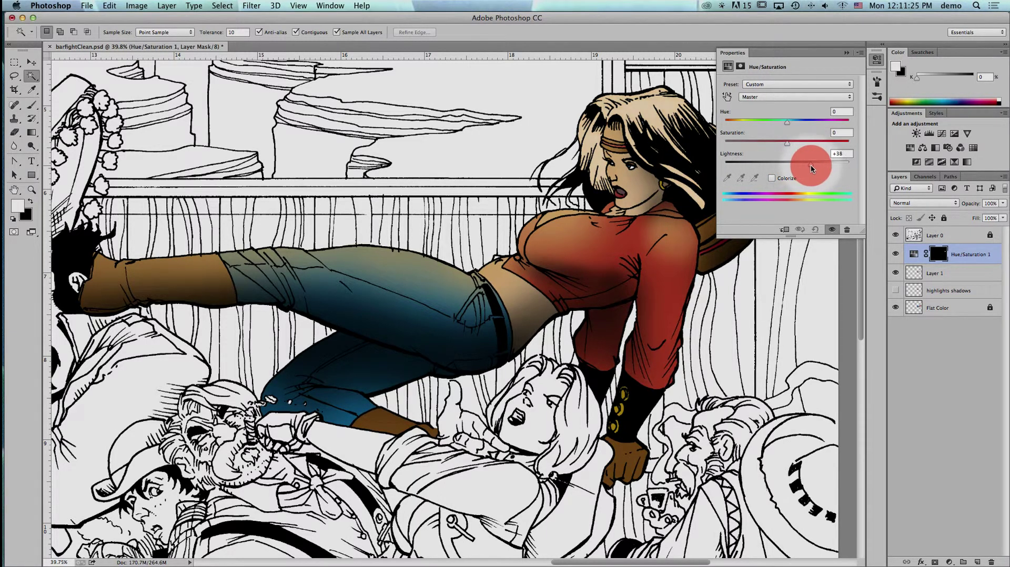
{"action": "left_click_drag", "start_coordinate": [813, 165], "coordinate": [813, 164]}
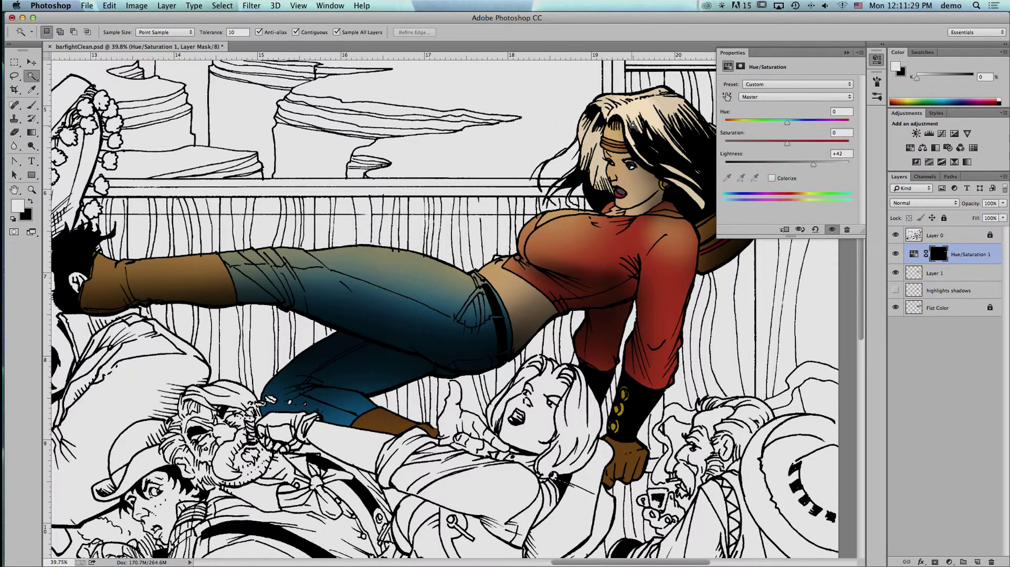
- Fine-tune the hair's Hue/Saturation adjustment to hue +13, saturation -2 and lightness +24, and collapse its properties
{"action": "scroll", "coordinate": [706, 172], "scroll_direction": "down", "scroll_amount": 2}
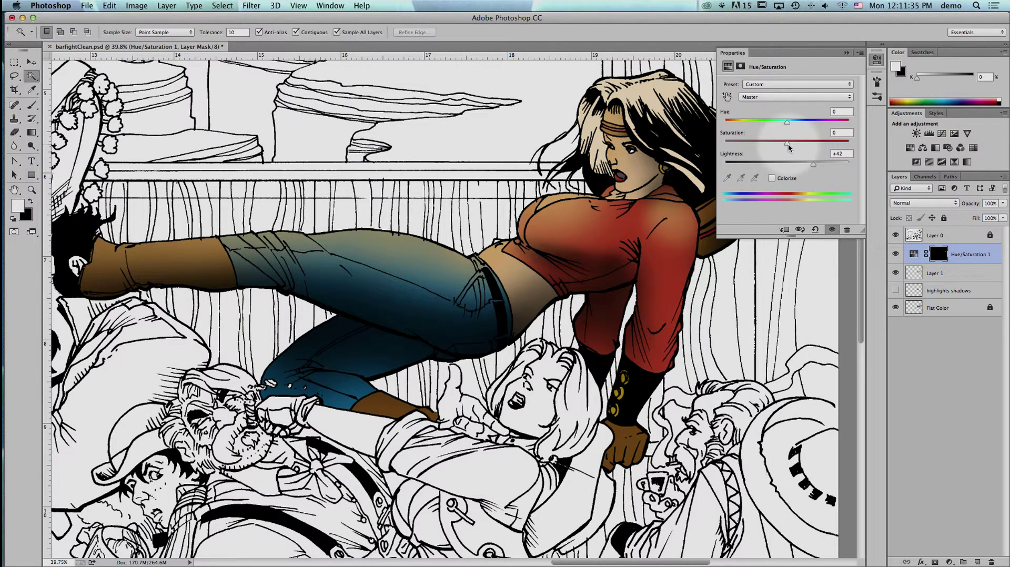
{"action": "left_click_drag", "start_coordinate": [788, 144], "coordinate": [788, 144]}
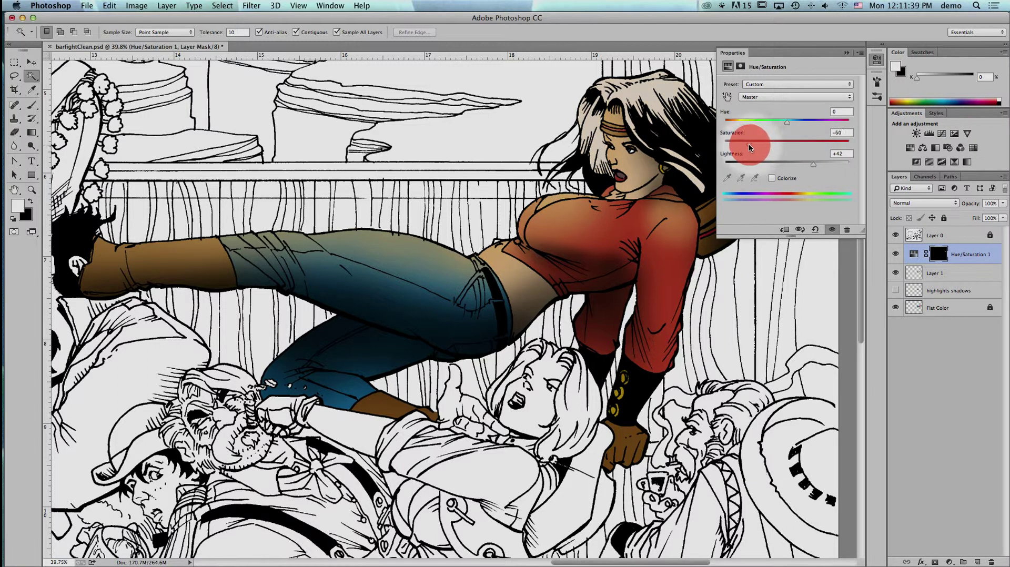
{"action": "left_click_drag", "start_coordinate": [749, 143], "coordinate": [787, 143]}
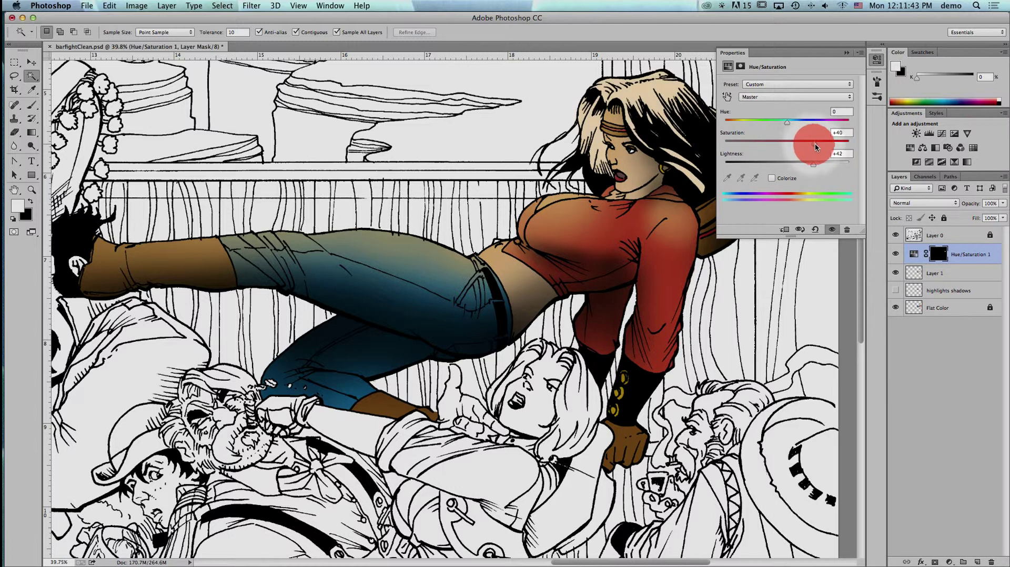
{"action": "left_click_drag", "start_coordinate": [823, 148], "coordinate": [814, 163]}
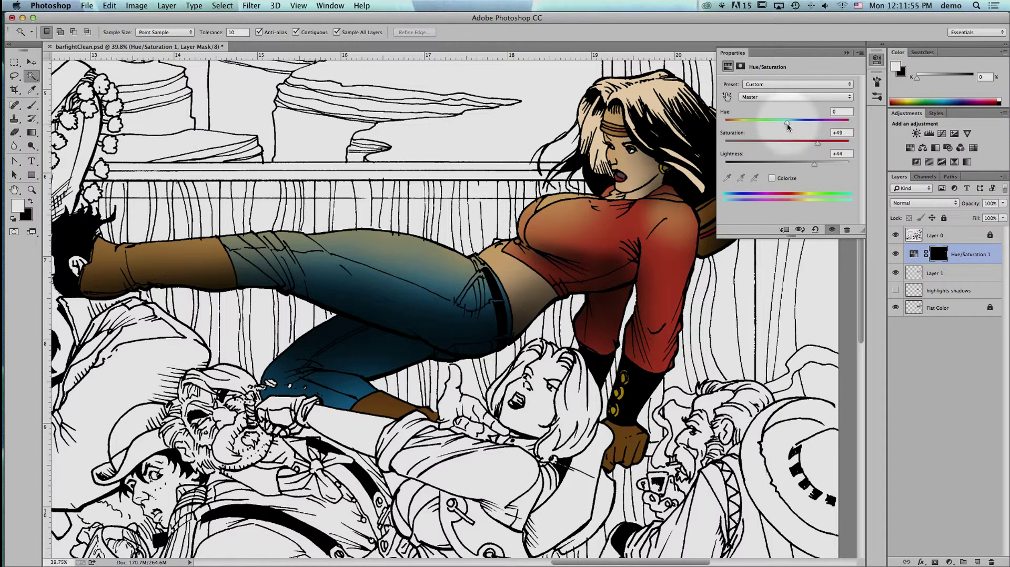
{"action": "mouse_move", "coordinate": [787, 122]}
{"action": "left_mouse_down"}
{"action": "mouse_move", "coordinate": [738, 124]}
{"action": "mouse_move", "coordinate": [802, 124]}
{"action": "left_mouse_up"}
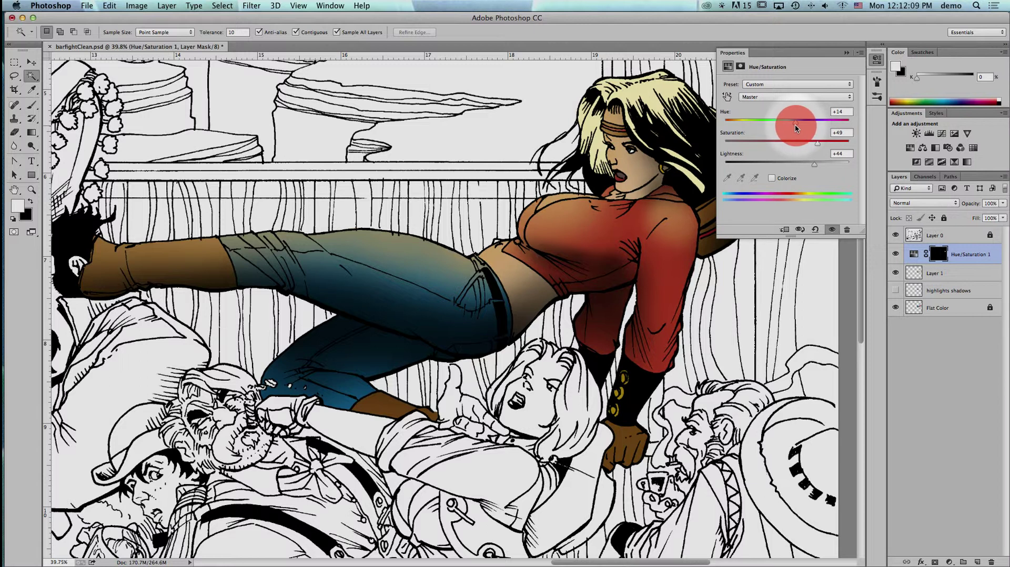
{"action": "left_click_drag", "start_coordinate": [794, 124], "coordinate": [794, 124]}
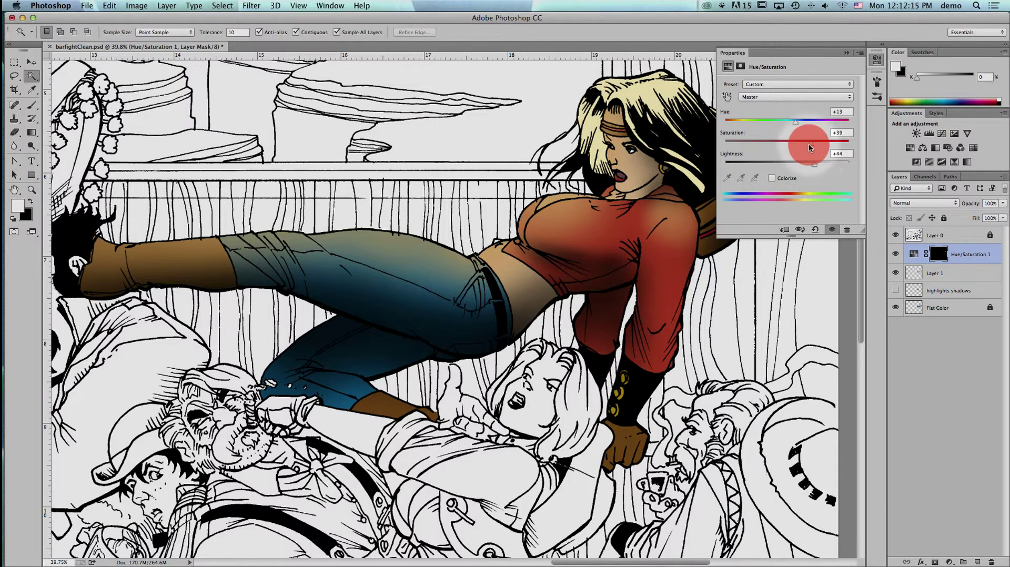
{"action": "left_click_drag", "start_coordinate": [783, 144], "coordinate": [805, 165]}
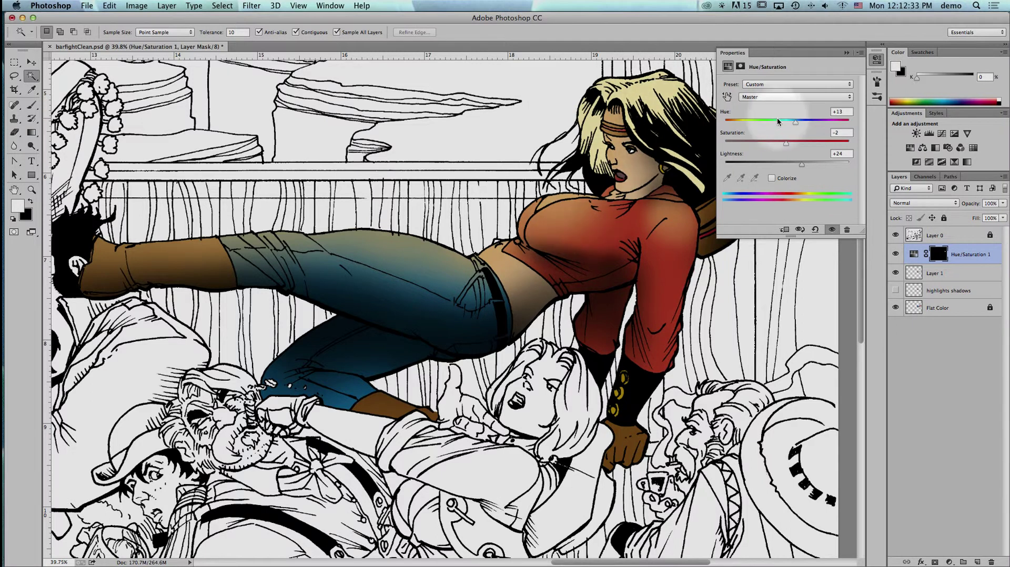
{"action": "left_click", "coordinate": [872, 63]}
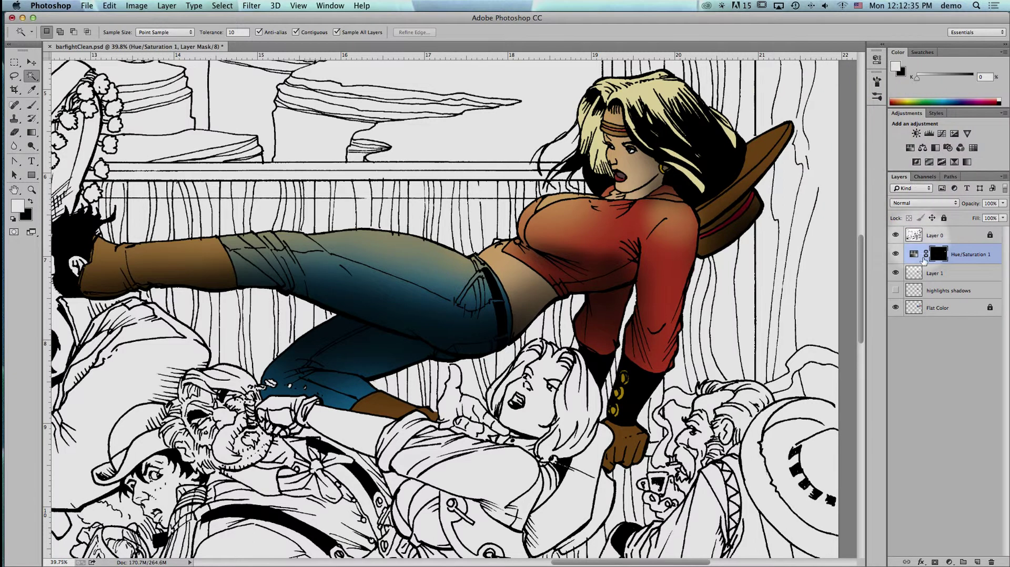
- Compare the hair color with and without the Hue/Saturation adjustment, leaving the adjustment layer visible
{"action": "left_click", "coordinate": [896, 254]}
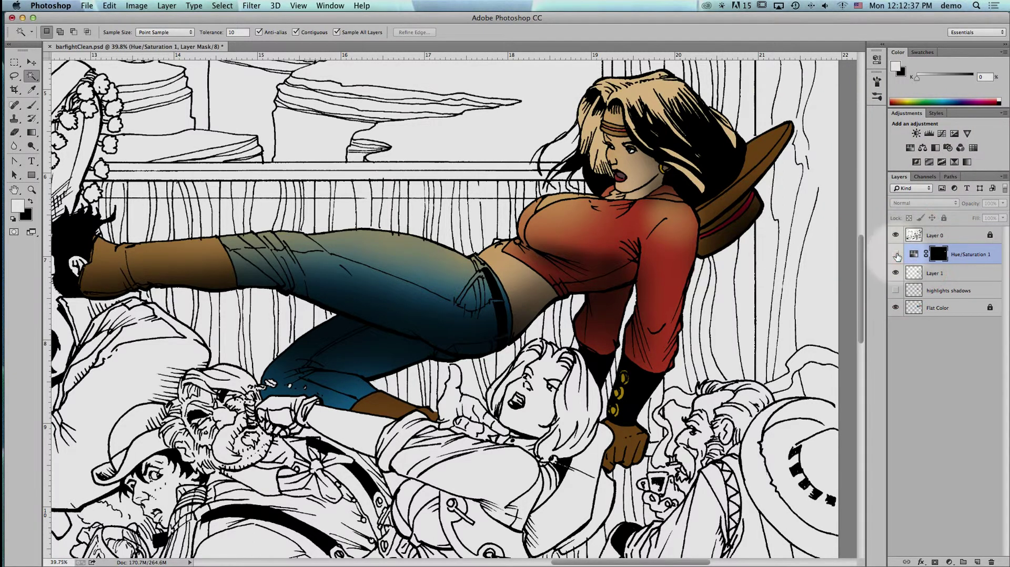
{"action": "scroll", "coordinate": [650, 105], "scroll_direction": "left", "scroll_amount": 3}
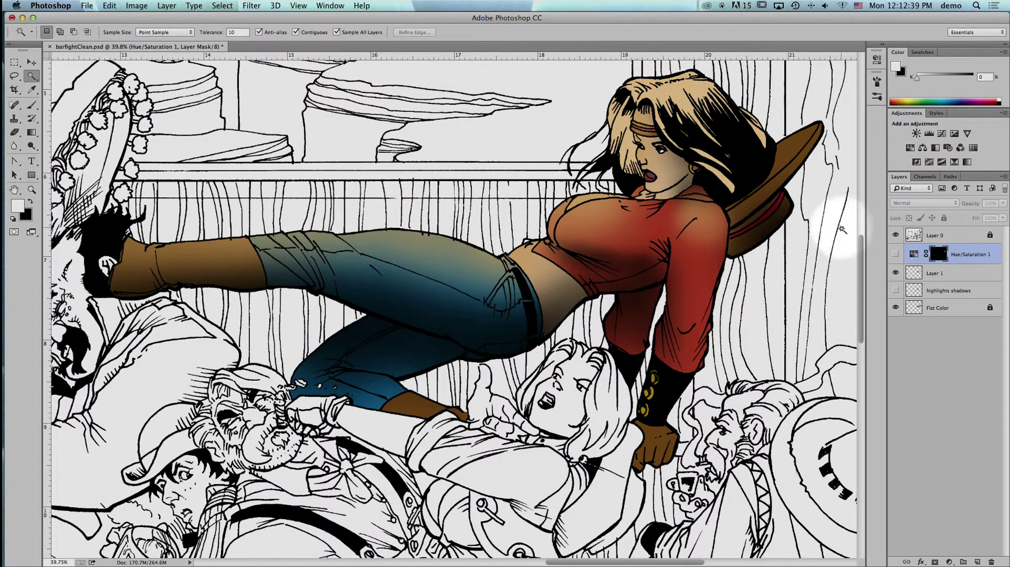
{"action": "left_click", "coordinate": [895, 255]}
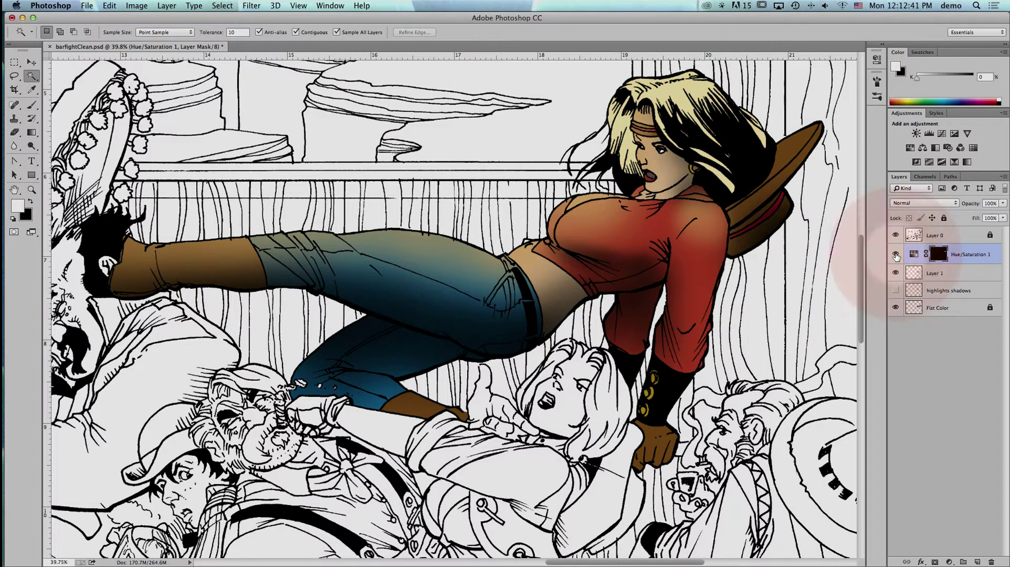
{"action": "left_click", "coordinate": [896, 255]}
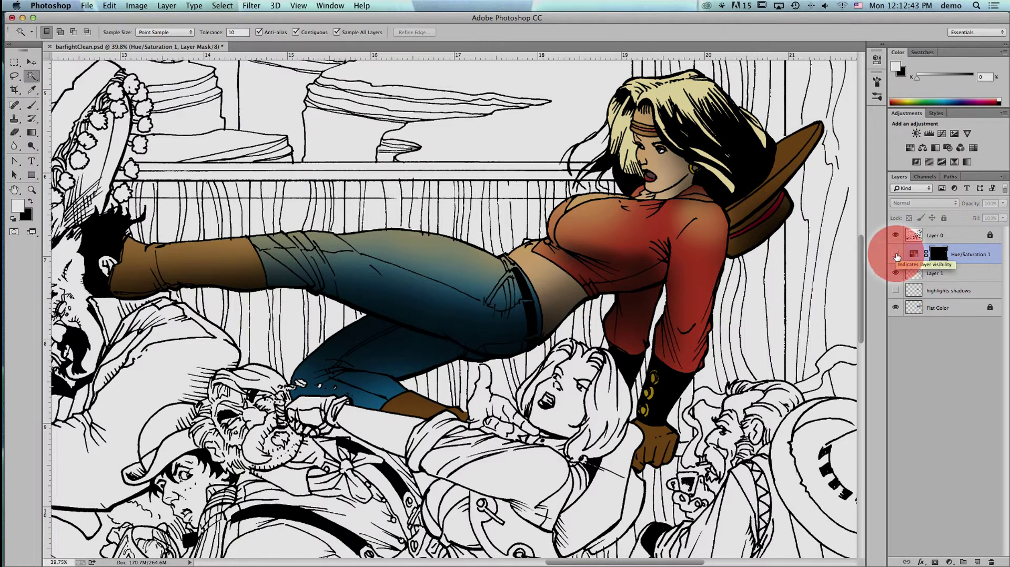
{"action": "left_click", "coordinate": [896, 255]}
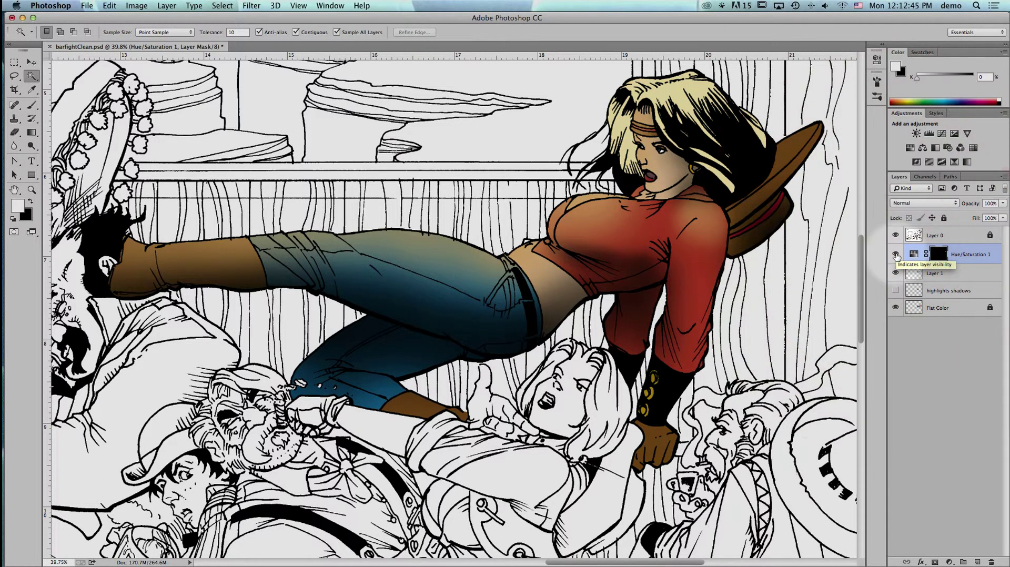
{"action": "left_click", "coordinate": [895, 255]}
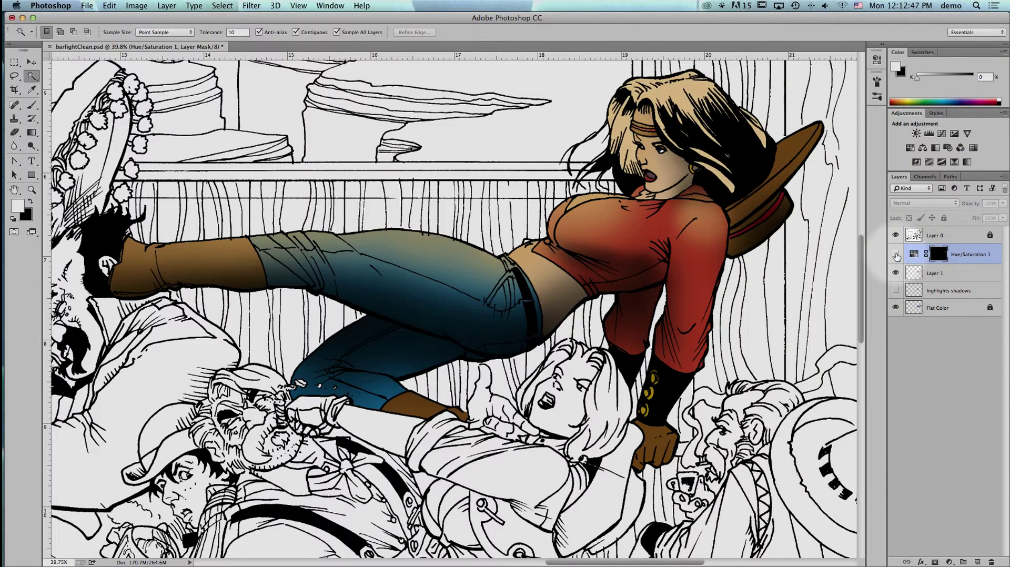
{"action": "left_click", "coordinate": [896, 255]}
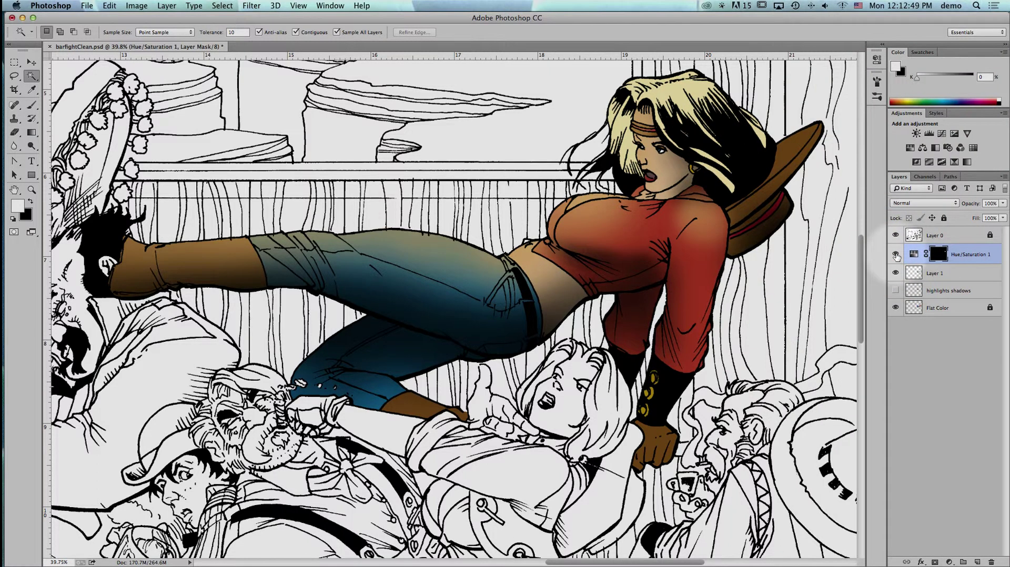
{"action": "left_click", "coordinate": [896, 255]}
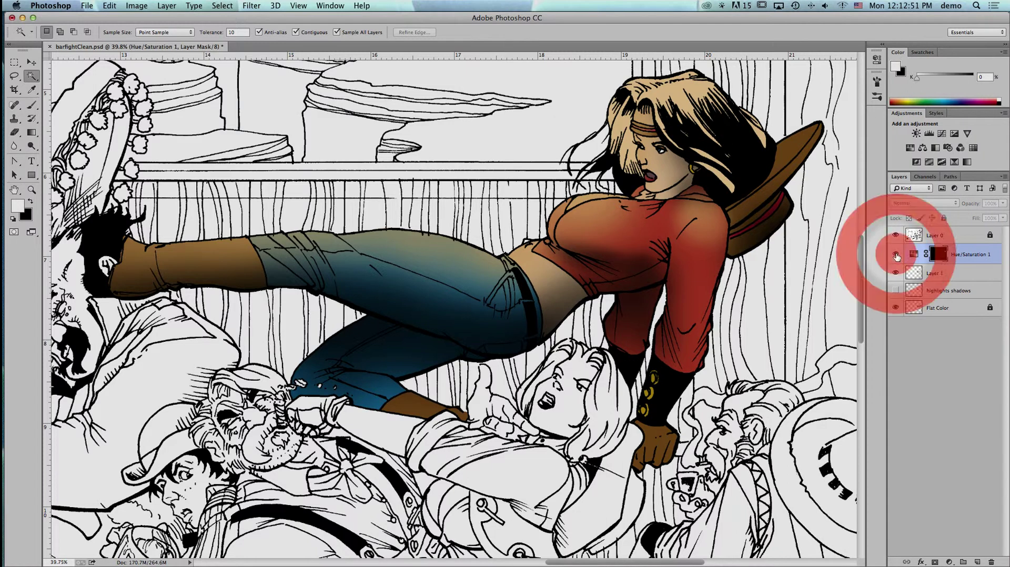
{"action": "left_click", "coordinate": [895, 255]}
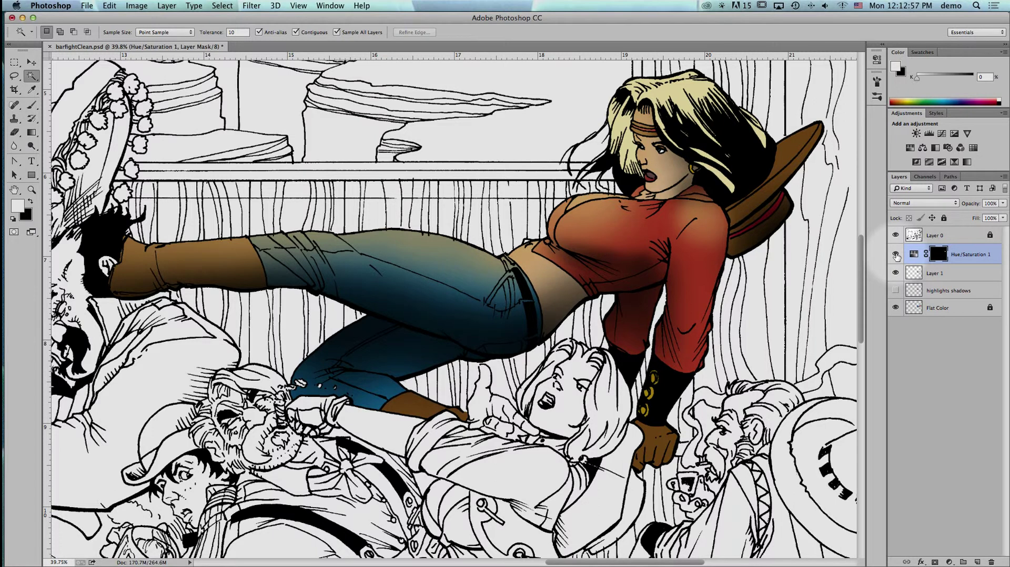
- Merge the Hue/Saturation adjustment layer down into Layer 1
{"action": "left_click", "coordinate": [914, 254]}
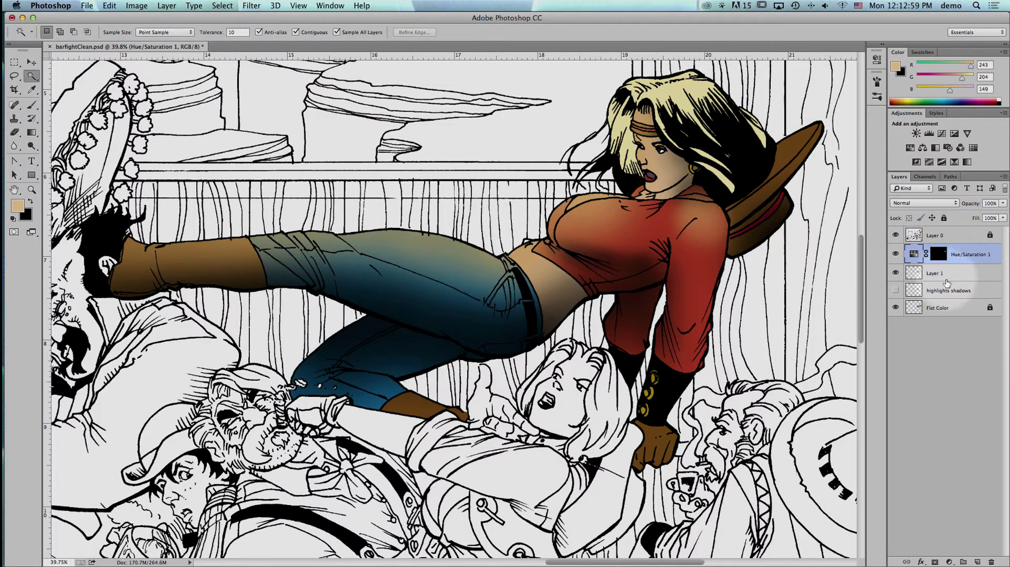
{"action": "left_click", "coordinate": [1003, 176]}
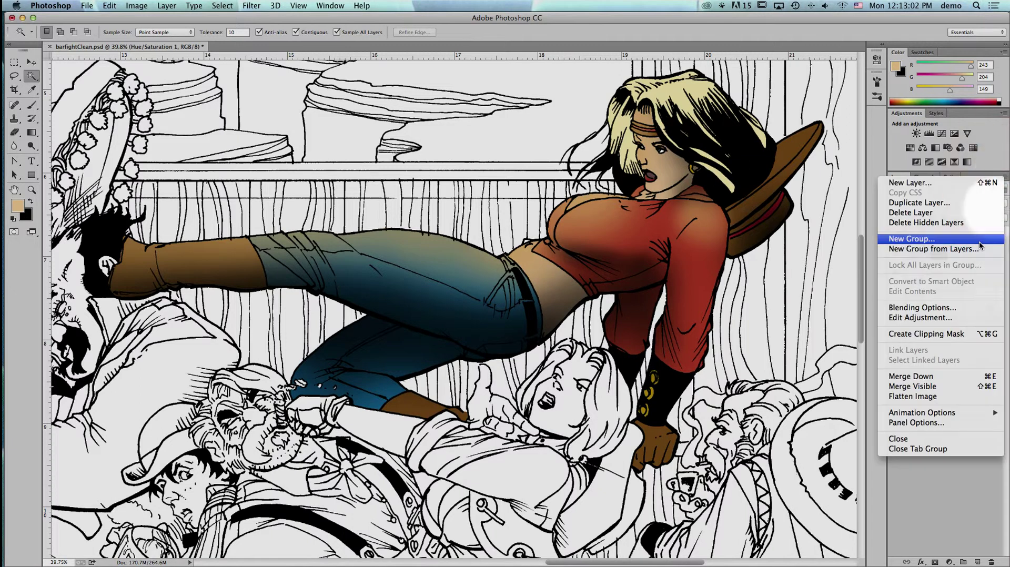
{"action": "left_click", "coordinate": [939, 377]}
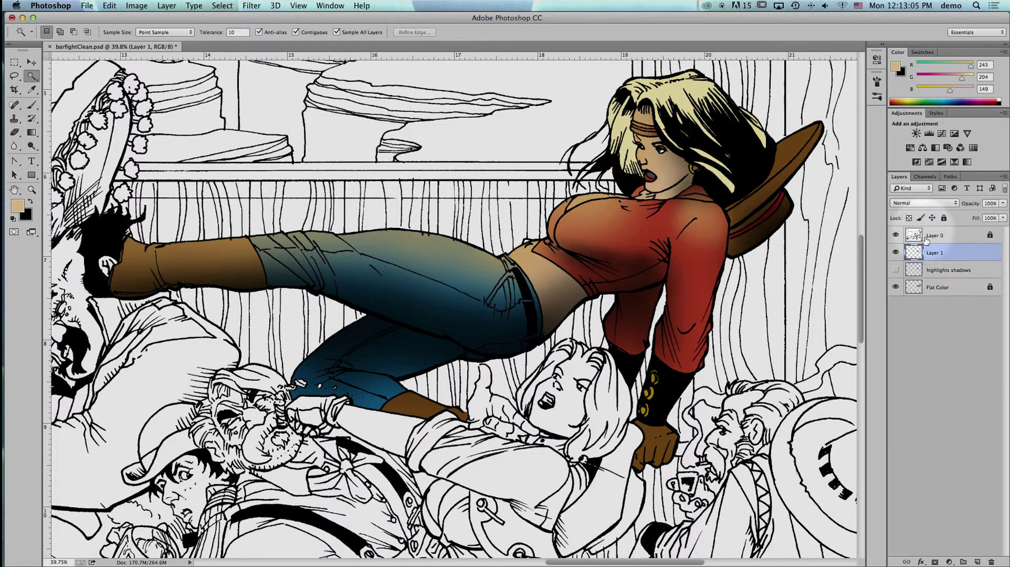
- Compare the shaded figure with its flat colors by hiding and showing Layer 1, and view the whole page
{"action": "left_click", "coordinate": [895, 252]}
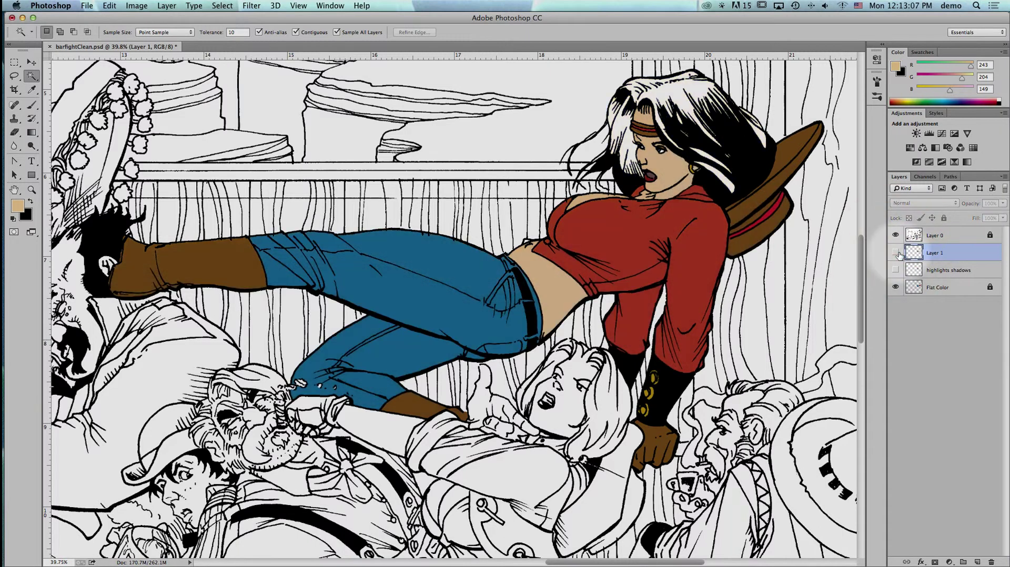
{"action": "left_click", "coordinate": [895, 252]}
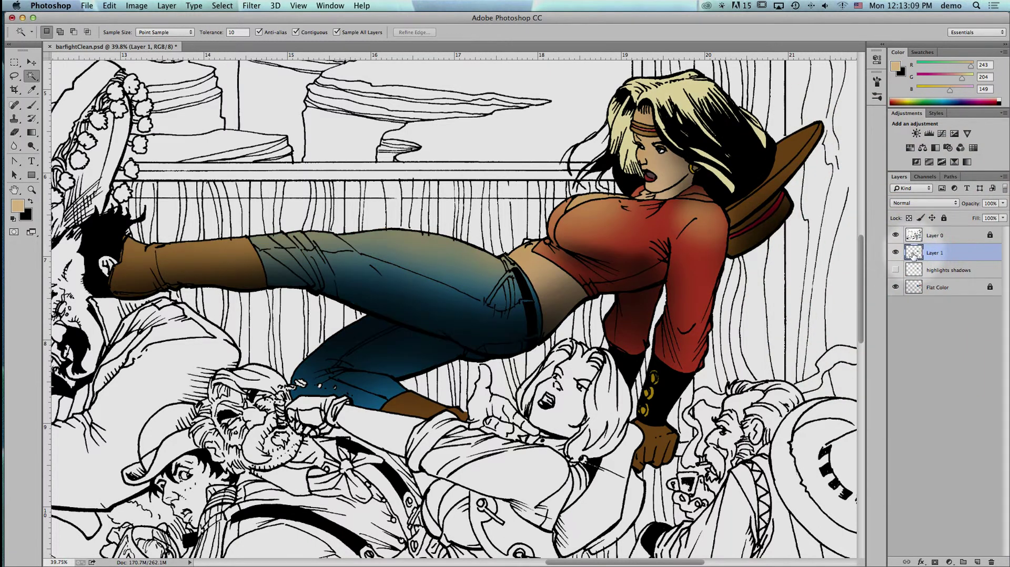
{"action": "left_click", "coordinate": [897, 253]}
{"action": "left_click", "coordinate": [896, 253]}
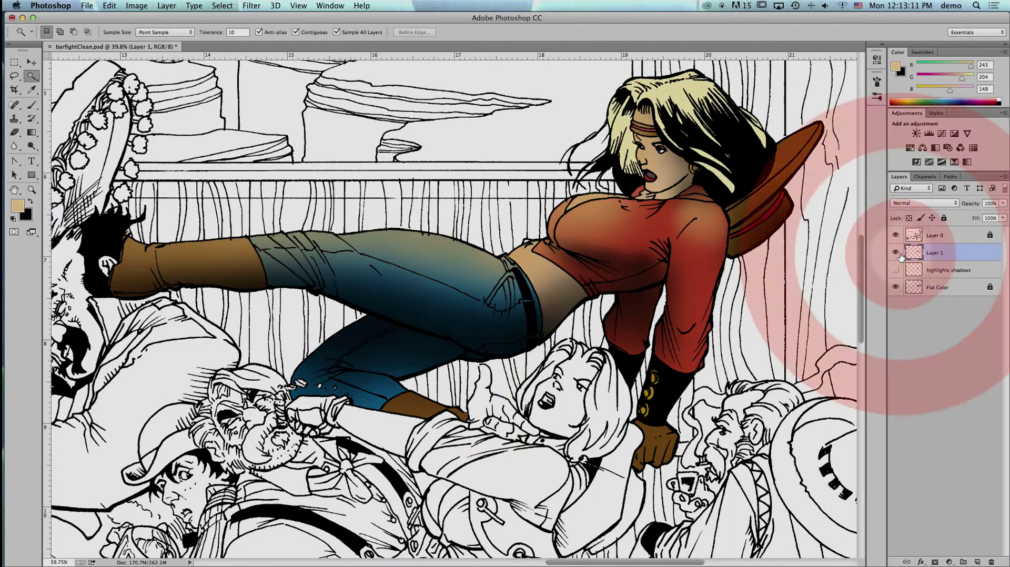
{"action": "left_click", "coordinate": [899, 255]}
{"action": "left_click", "coordinate": [900, 255]}
{"action": "left_click", "coordinate": [900, 256]}
{"action": "left_click", "coordinate": [899, 255]}
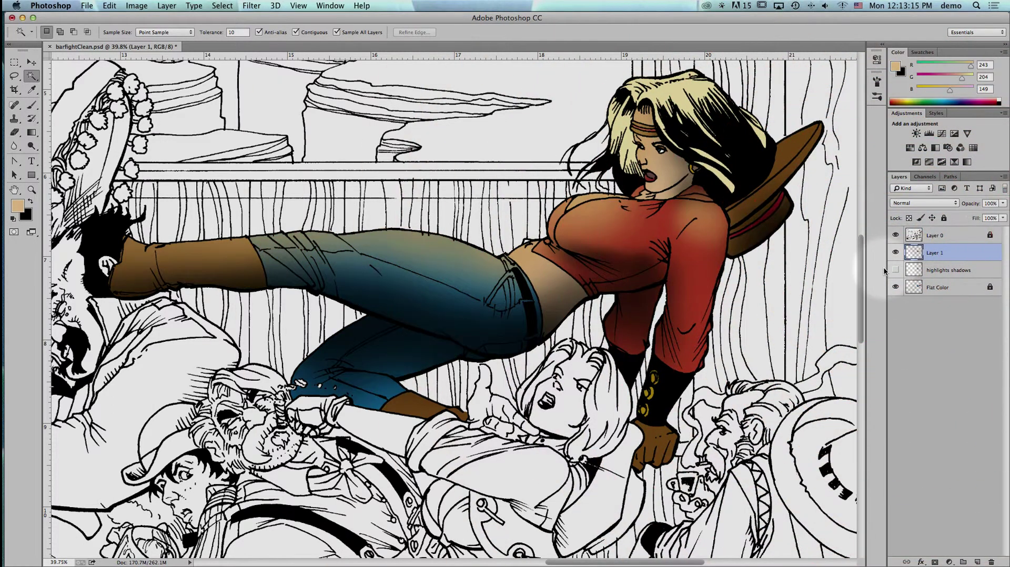
{"action": "key", "text": "super+0"}
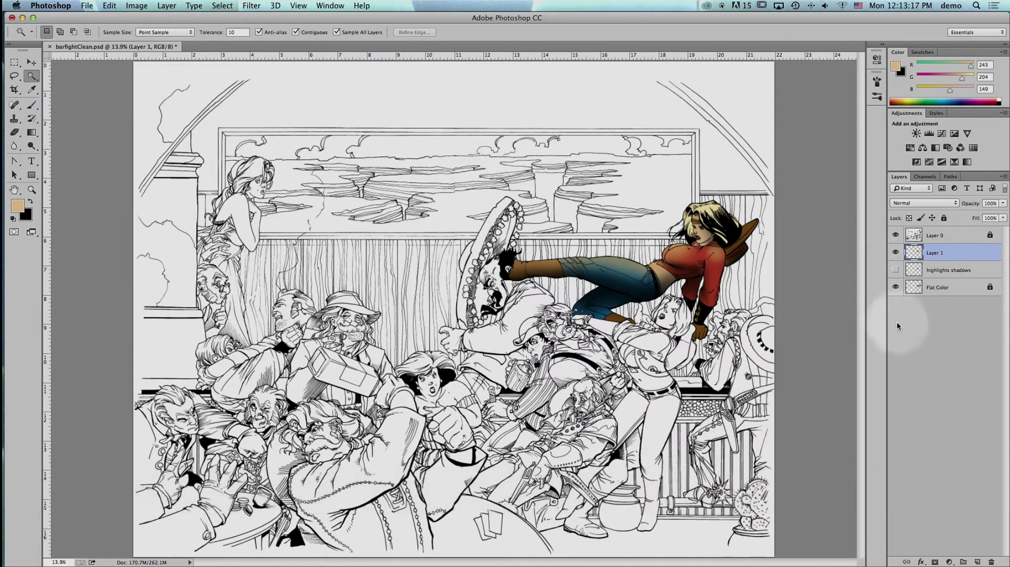